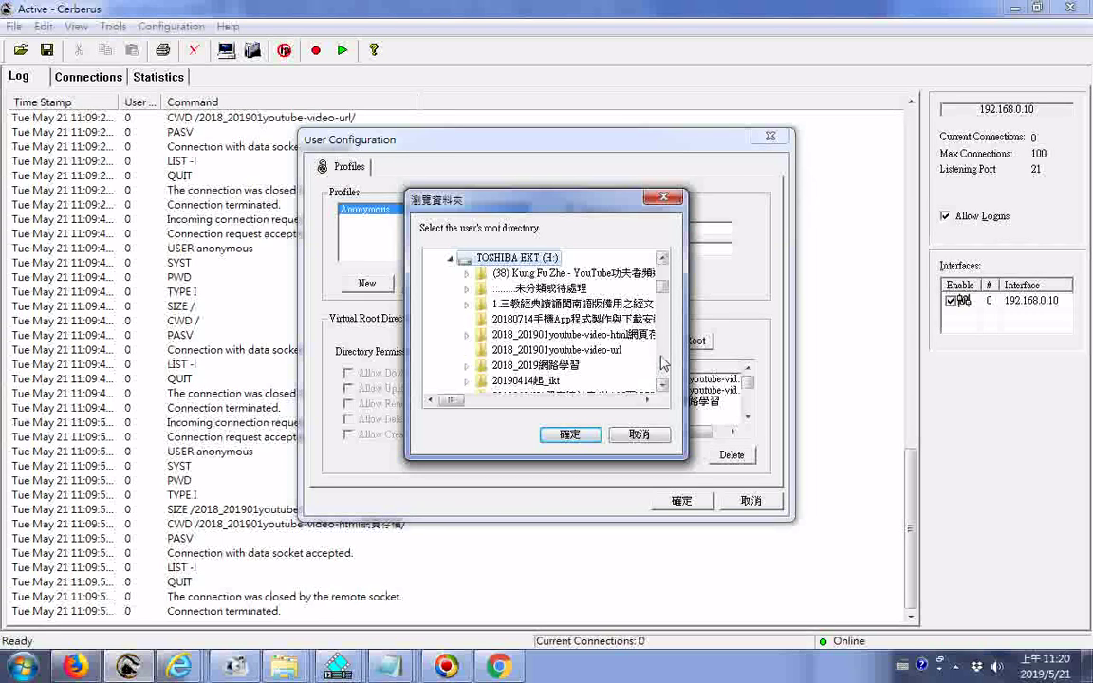
Choose the folder 201905記事本文件以網路學習為主__YOUTUBE影片網址目錄 on drive H: as the root directory
{"action": "left_click", "coordinate": [662, 362]}
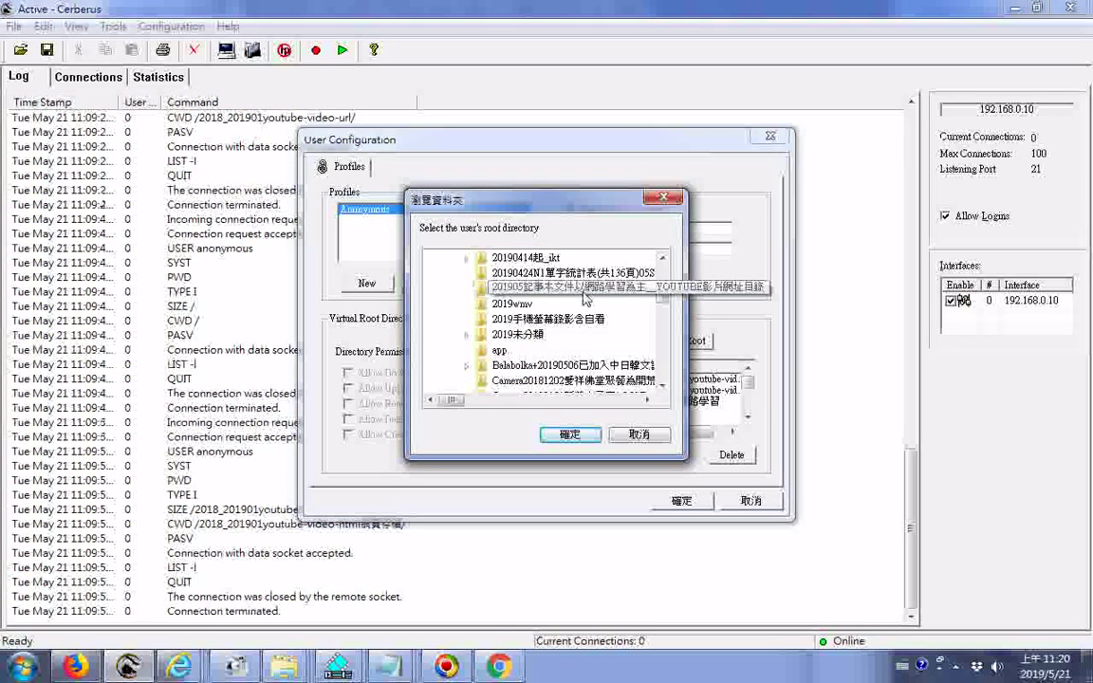
{"action": "scroll", "coordinate": [653, 354], "scroll_direction": "down", "scroll_amount": 1}
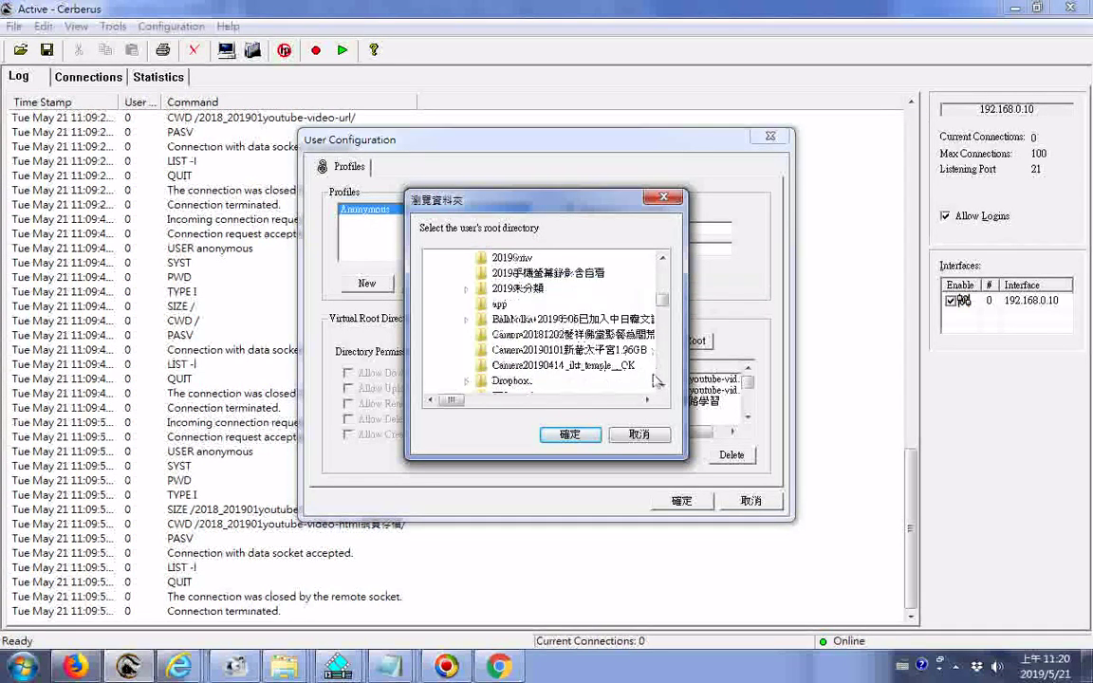
{"action": "scroll", "coordinate": [660, 360], "scroll_direction": "down", "scroll_amount": 1}
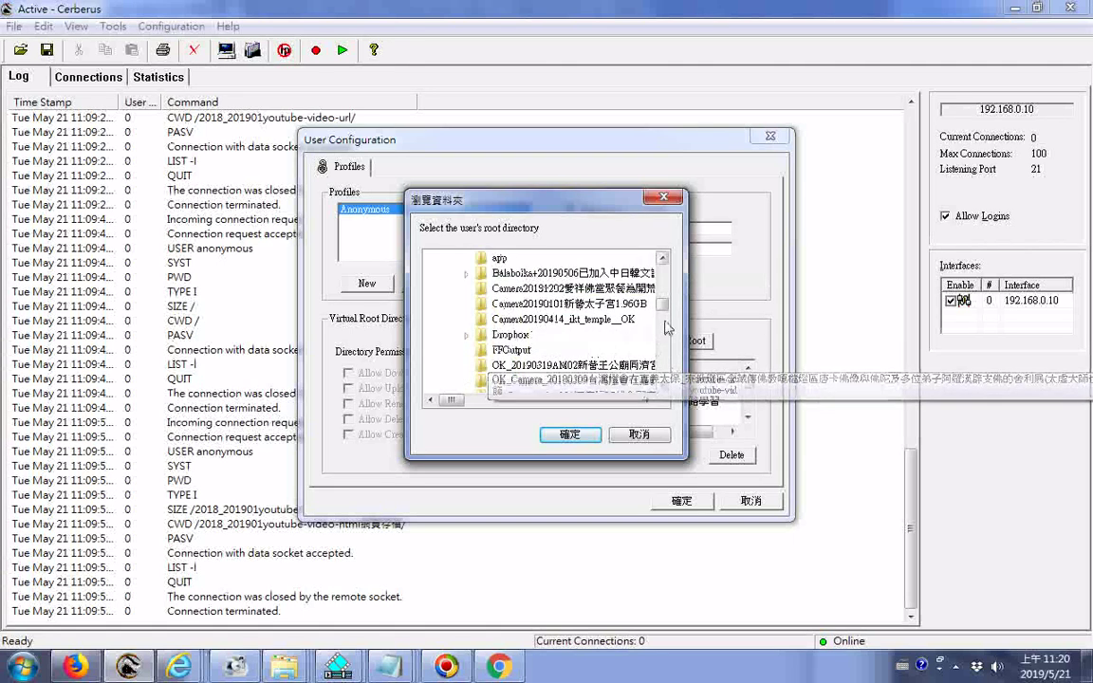
{"action": "scroll", "coordinate": [667, 336], "scroll_direction": "down", "scroll_amount": 1}
{"action": "scroll", "coordinate": [670, 357], "scroll_direction": "down", "scroll_amount": 1}
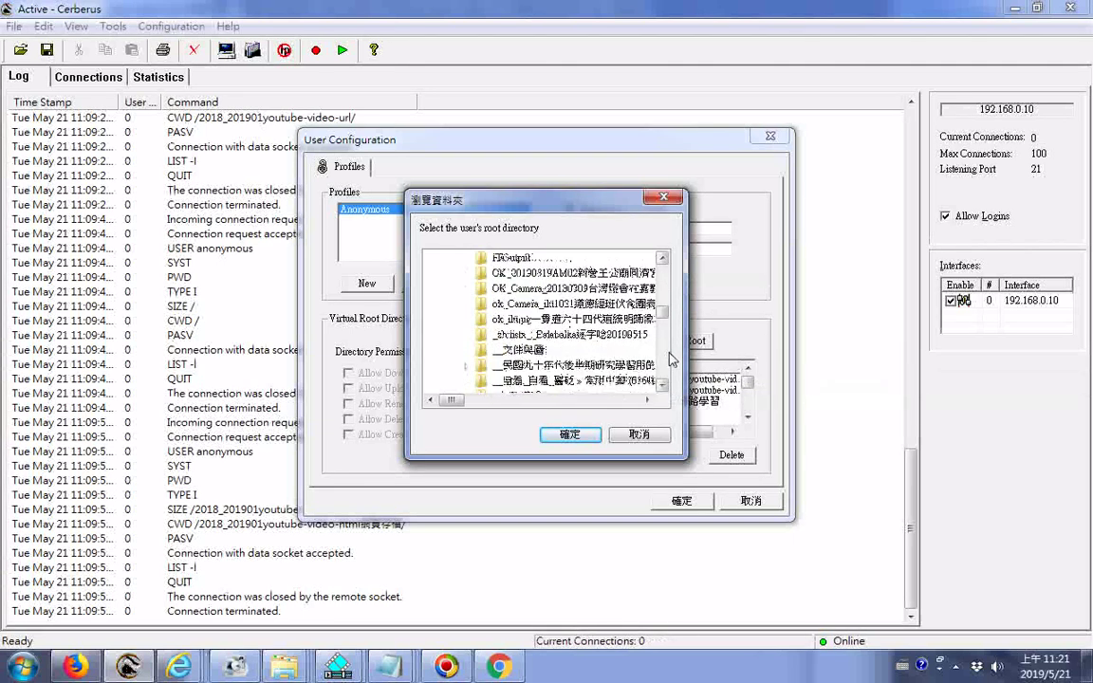
{"action": "scroll", "coordinate": [671, 357], "scroll_direction": "down", "scroll_amount": 1}
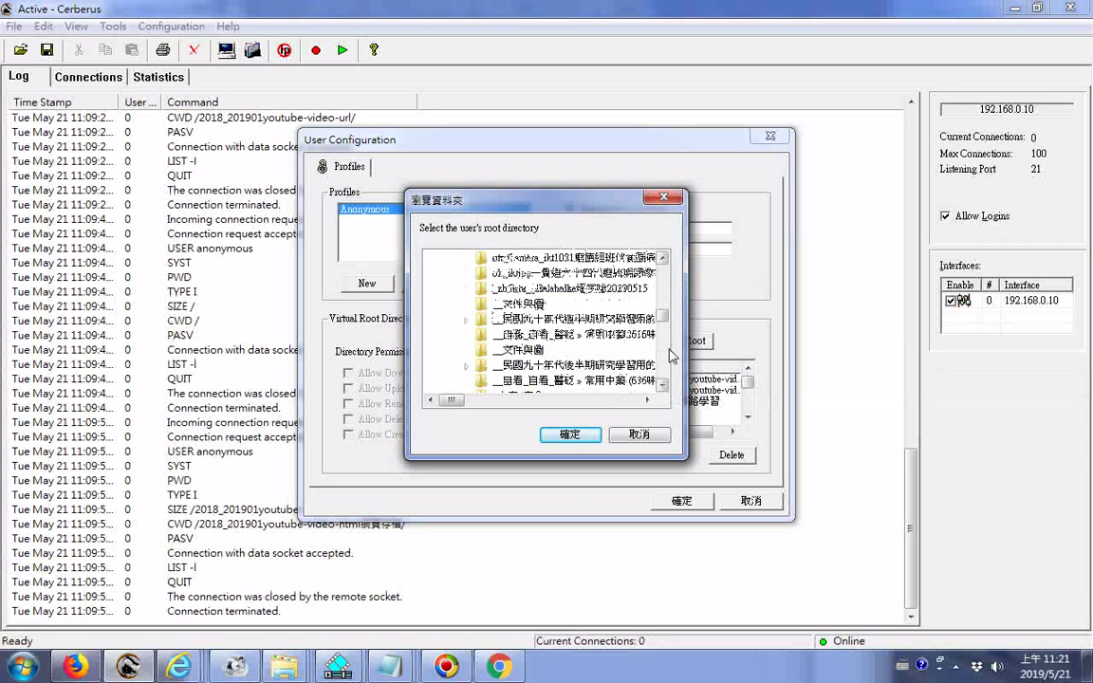
{"action": "scroll", "coordinate": [670, 356], "scroll_direction": "down", "scroll_amount": 2}
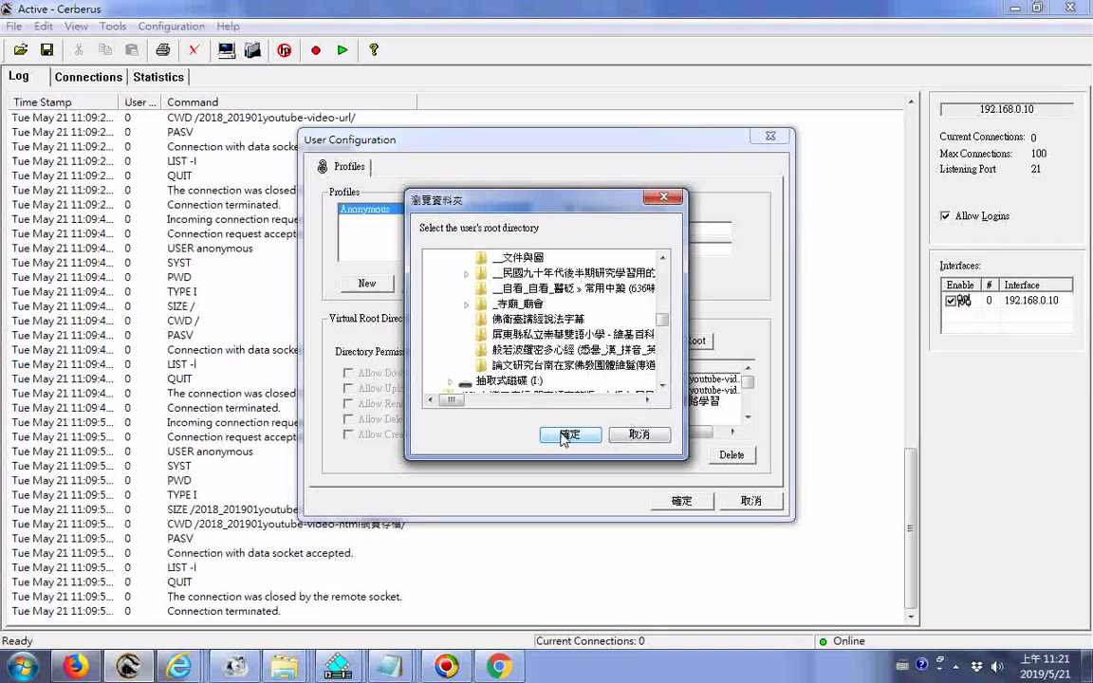
{"action": "left_click", "coordinate": [566, 434]}
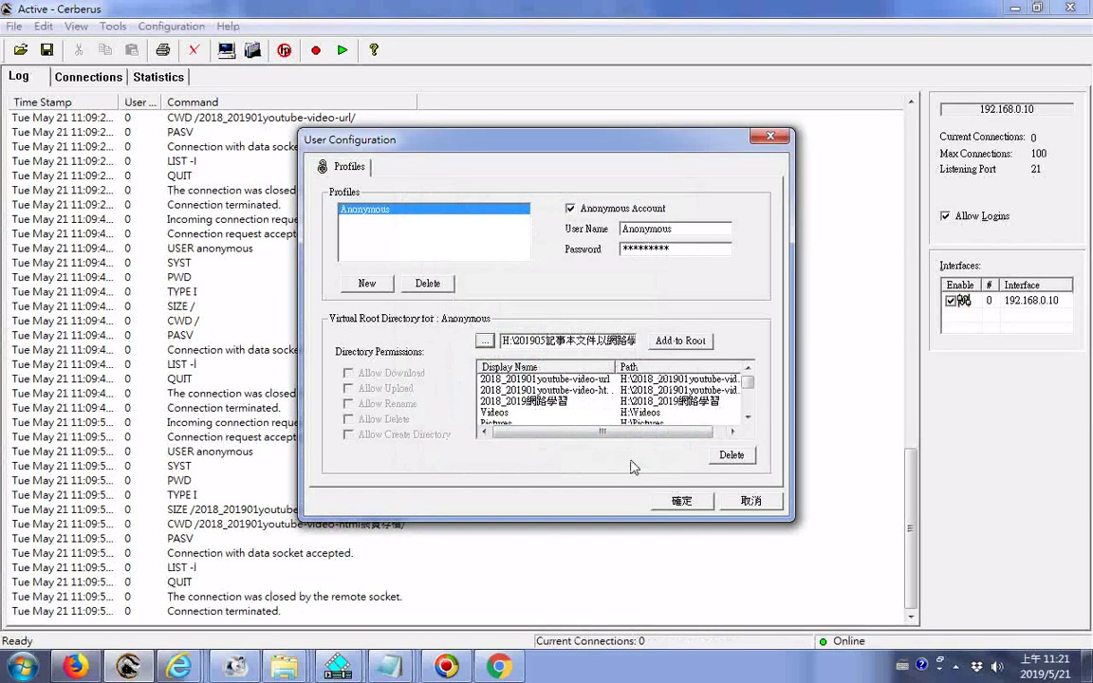
Add the chosen 201905 folder to the Anonymous profile's virtual root, allow downloads from it, and save the user changes
{"action": "left_click", "coordinate": [681, 341]}
{"action": "left_click", "coordinate": [559, 380]}
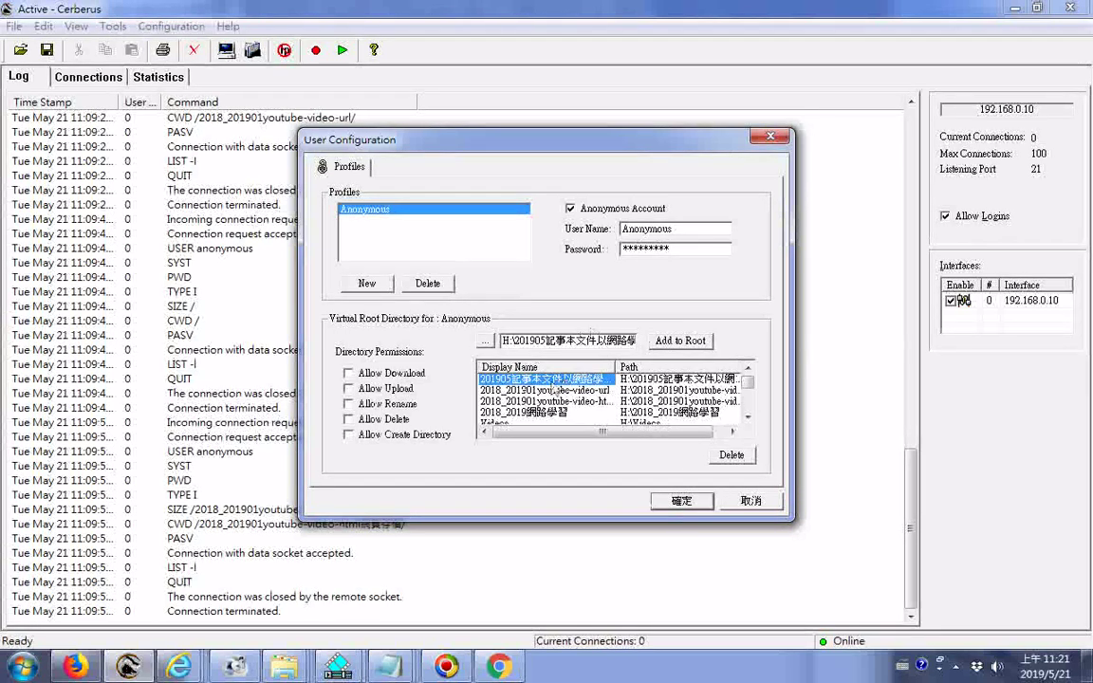
{"action": "left_click", "coordinate": [348, 374]}
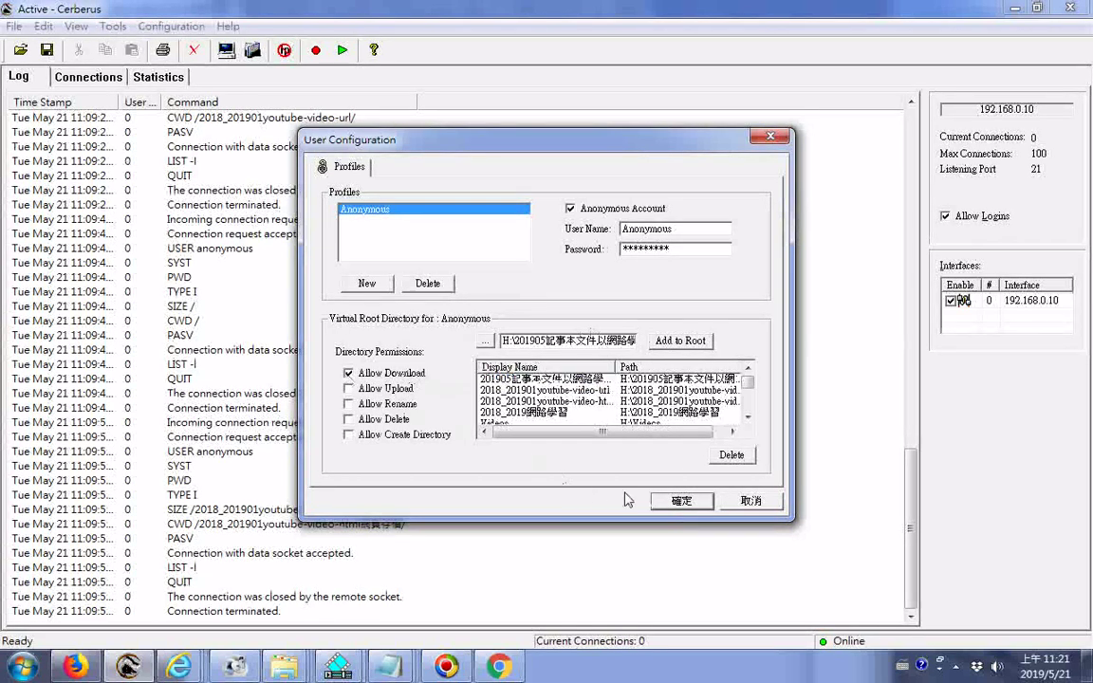
{"action": "left_click", "coordinate": [682, 503]}
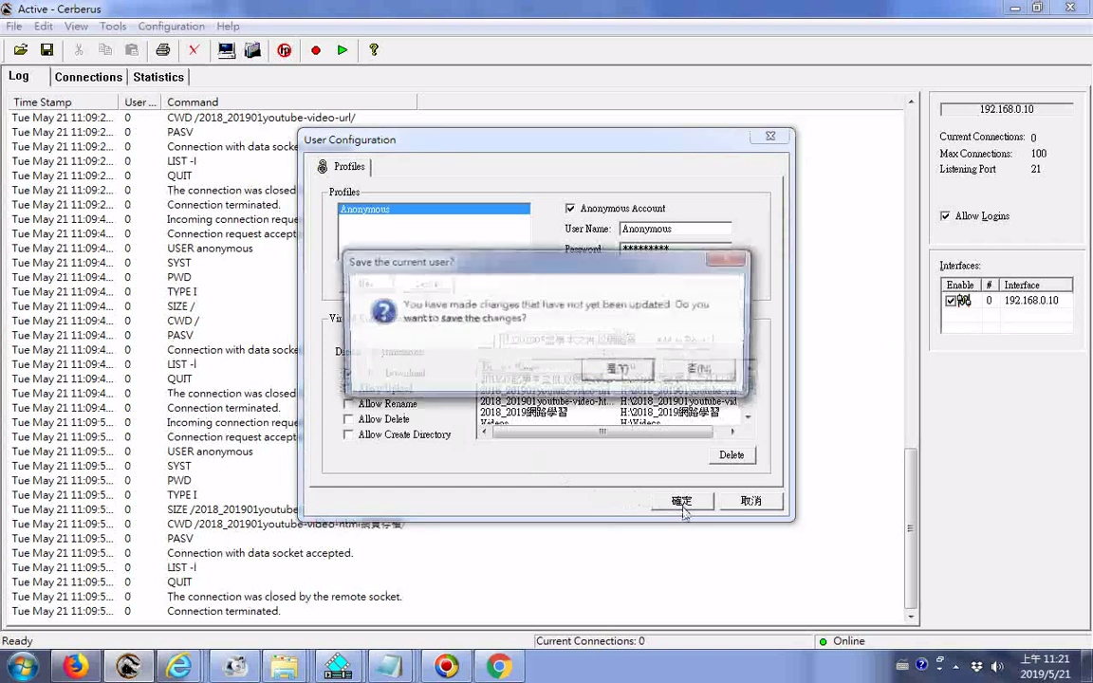
{"action": "left_click", "coordinate": [618, 371]}
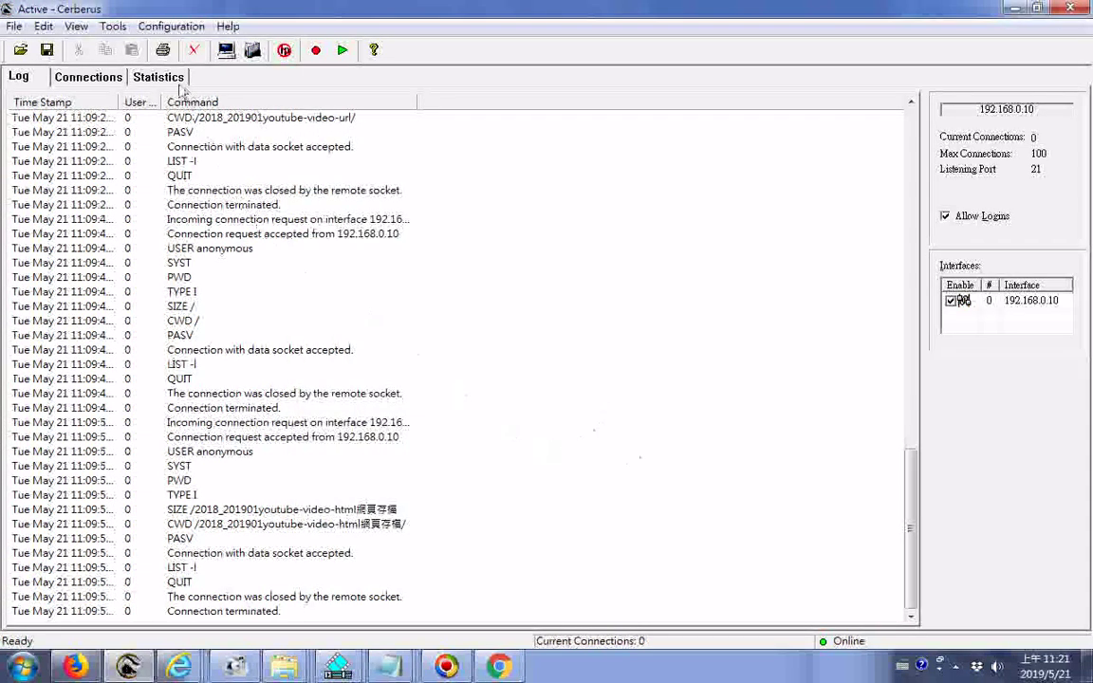
Switch to Chrome and try to open the 201905 entry in the FTP index at ftp://192.168.0.10
{"action": "left_click", "coordinate": [488, 672]}
{"action": "left_click", "coordinate": [1055, 572]}
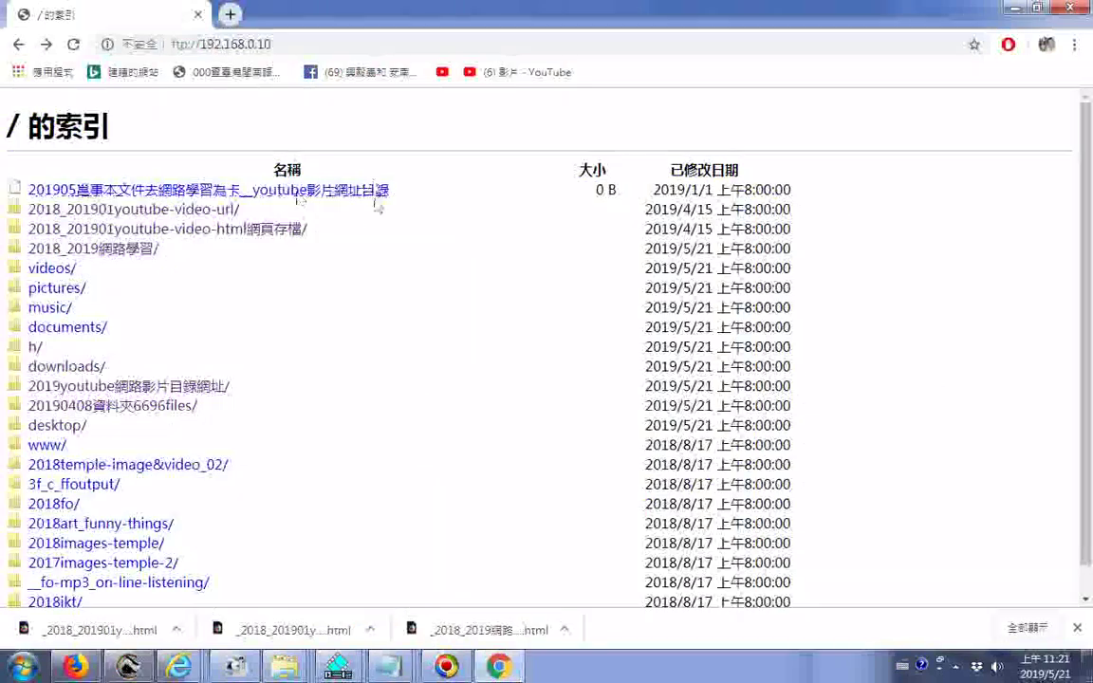
{"action": "left_click", "coordinate": [347, 194]}
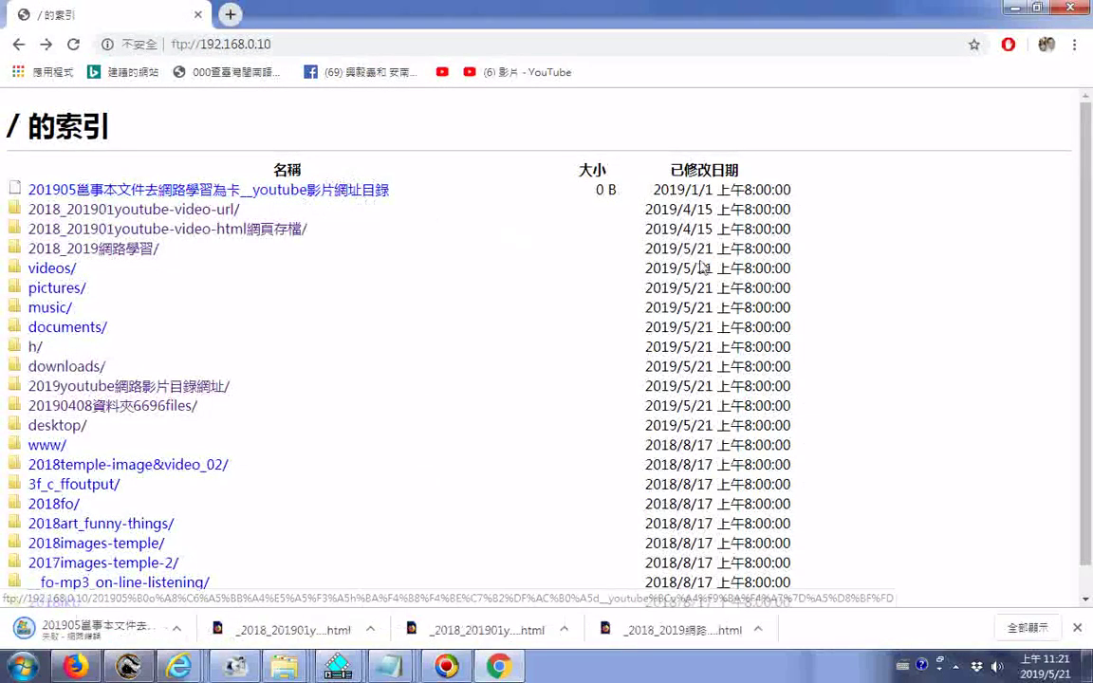
{"action": "left_click", "coordinate": [343, 195]}
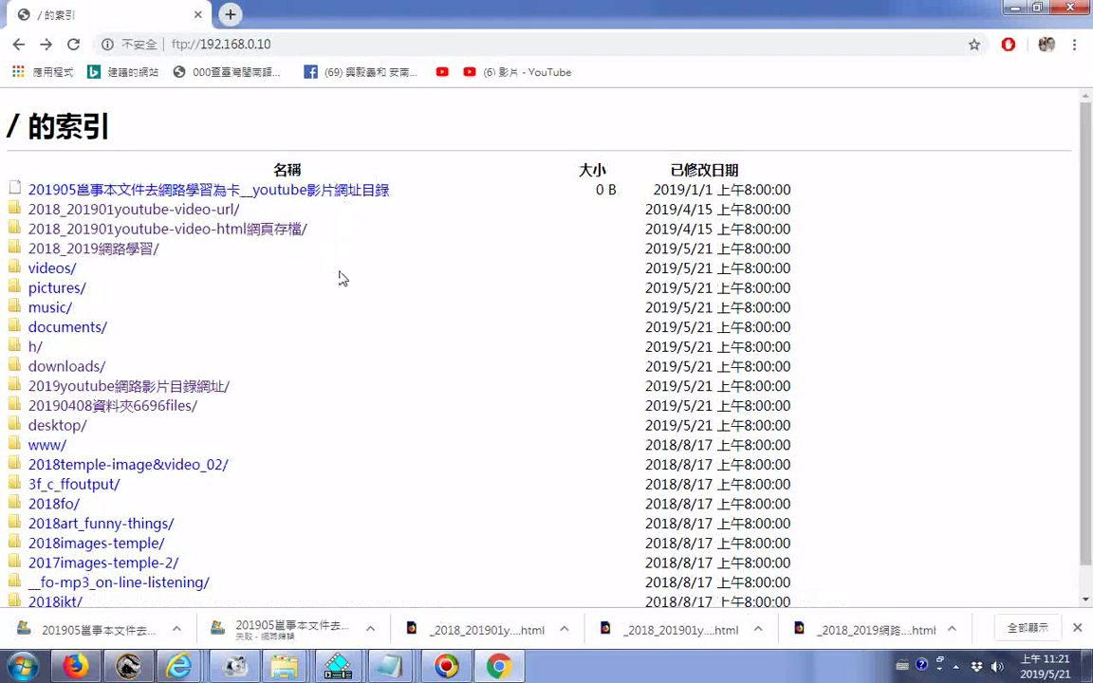
Switch to the file explorer window of TOSHIBA EXT (H:), browse the drive, and open the 2018_2019網路學習 folder
{"action": "left_click", "coordinate": [288, 670]}
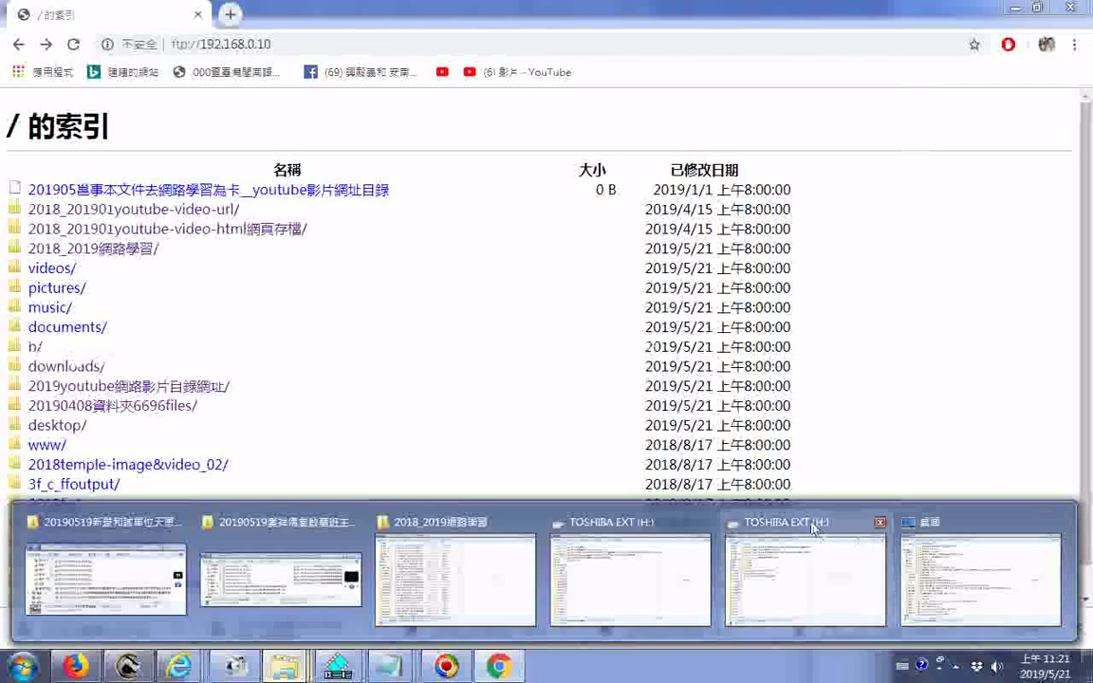
{"action": "left_click", "coordinate": [797, 560]}
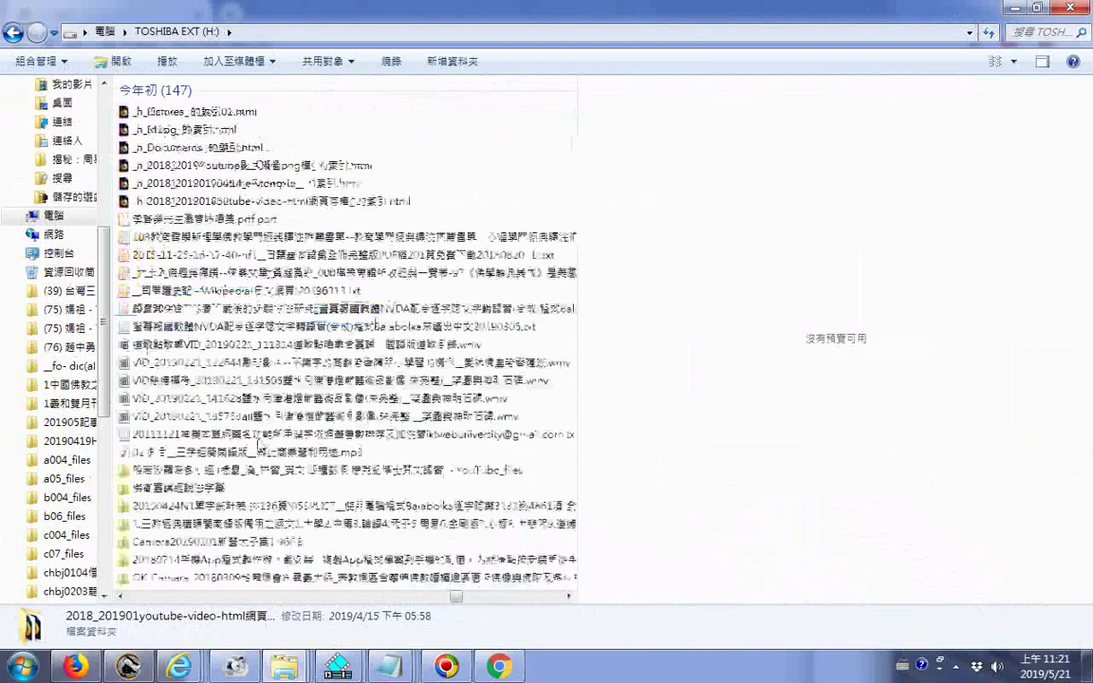
{"action": "scroll", "coordinate": [276, 486], "scroll_direction": "down", "scroll_amount": 3}
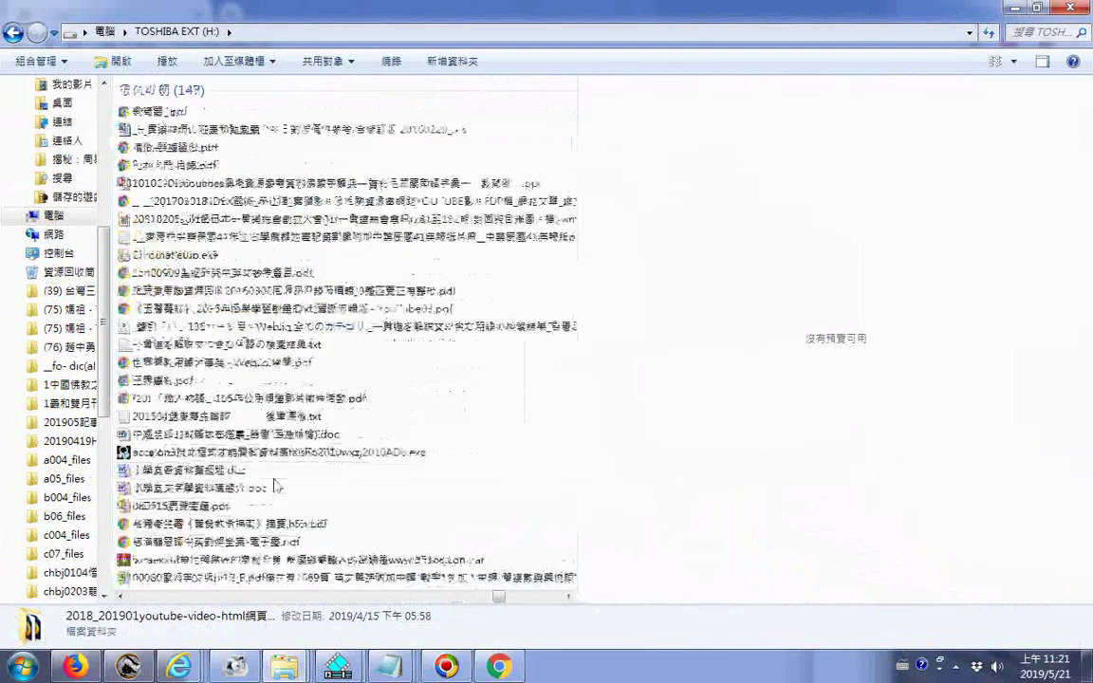
{"action": "scroll", "coordinate": [276, 486], "scroll_direction": "down", "scroll_amount": 3}
{"action": "scroll", "coordinate": [396, 474], "scroll_direction": "up", "scroll_amount": 4}
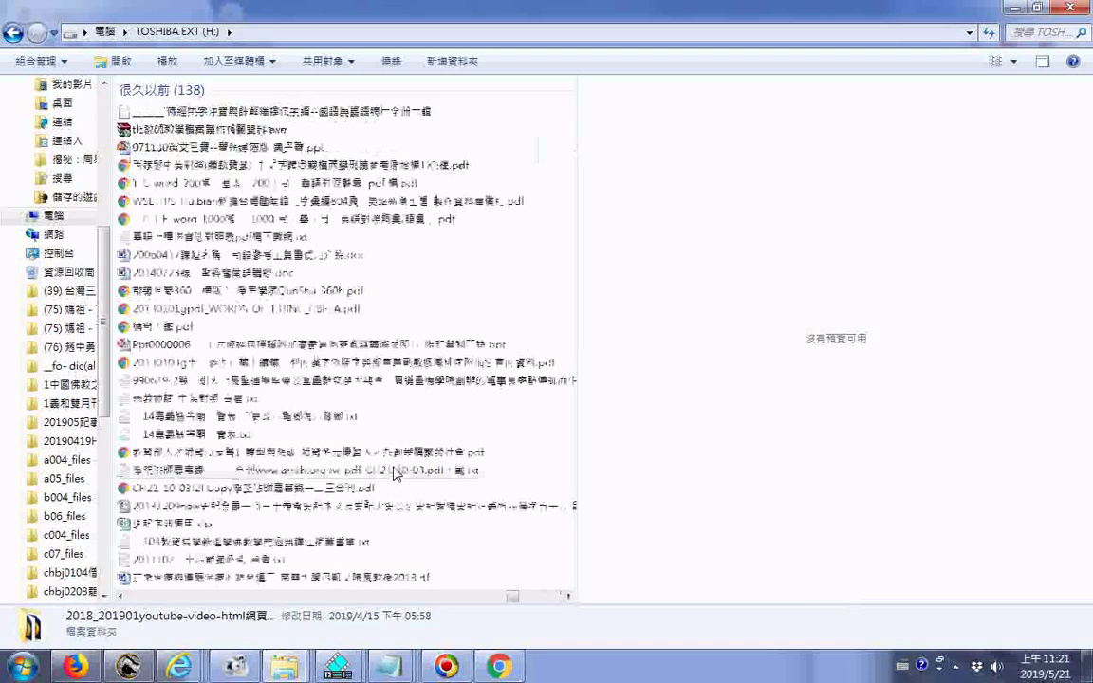
{"action": "scroll", "coordinate": [394, 458], "scroll_direction": "up", "scroll_amount": 4}
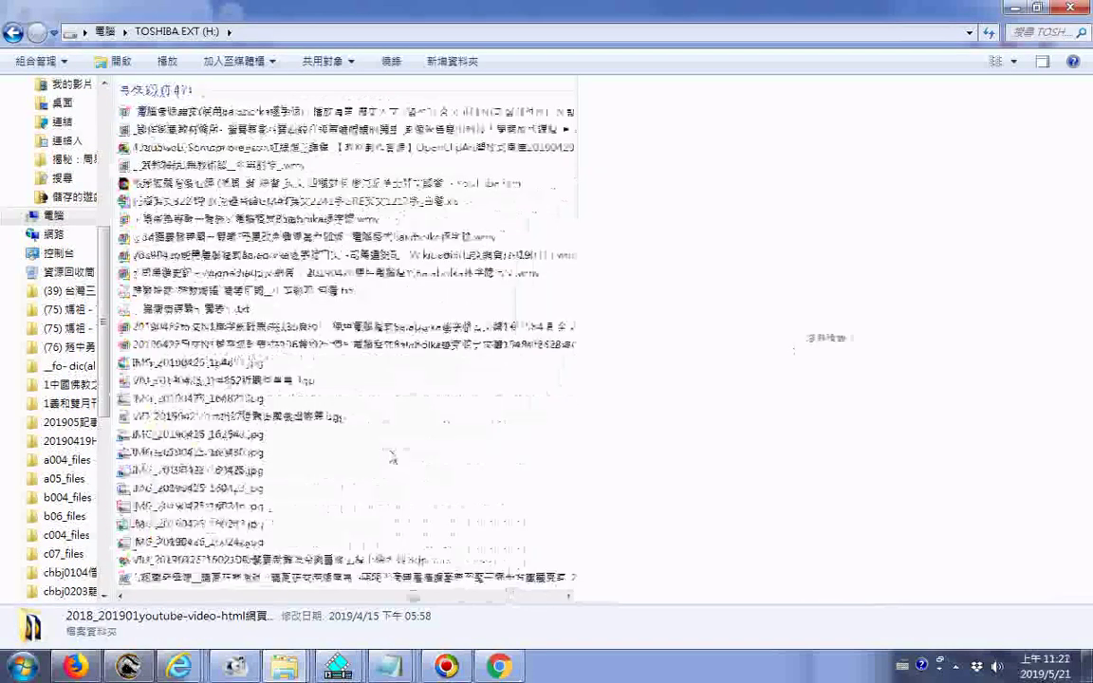
{"action": "scroll", "coordinate": [392, 458], "scroll_direction": "up", "scroll_amount": 2}
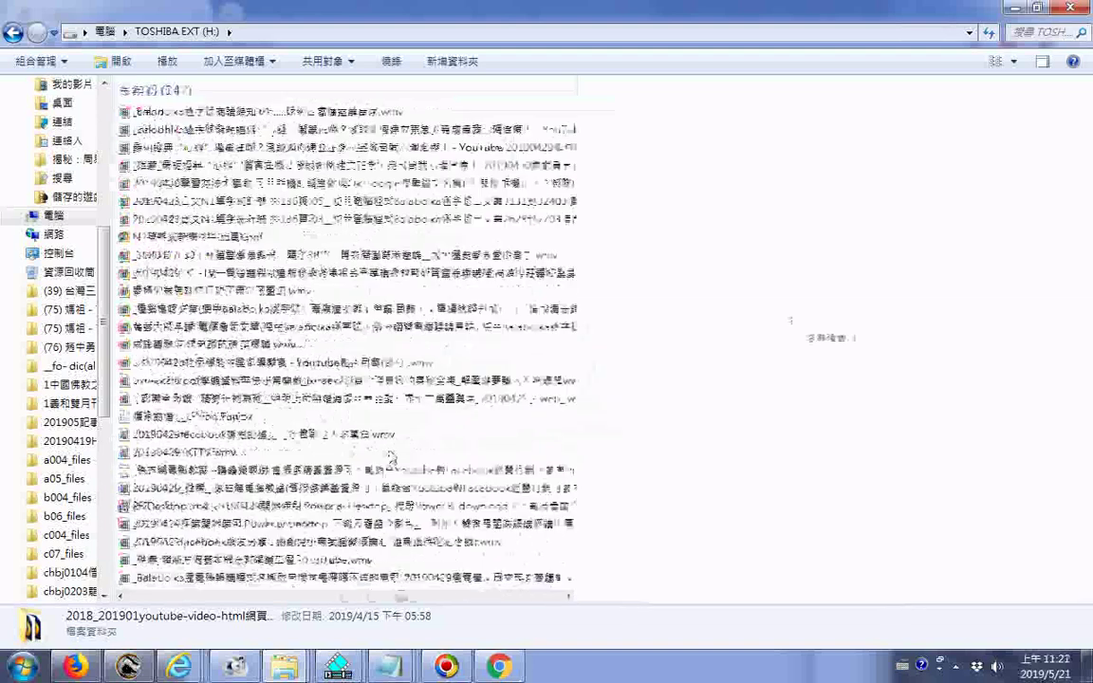
{"action": "scroll", "coordinate": [392, 459], "scroll_direction": "up", "scroll_amount": 2}
{"action": "scroll", "coordinate": [392, 458], "scroll_direction": "up", "scroll_amount": 3}
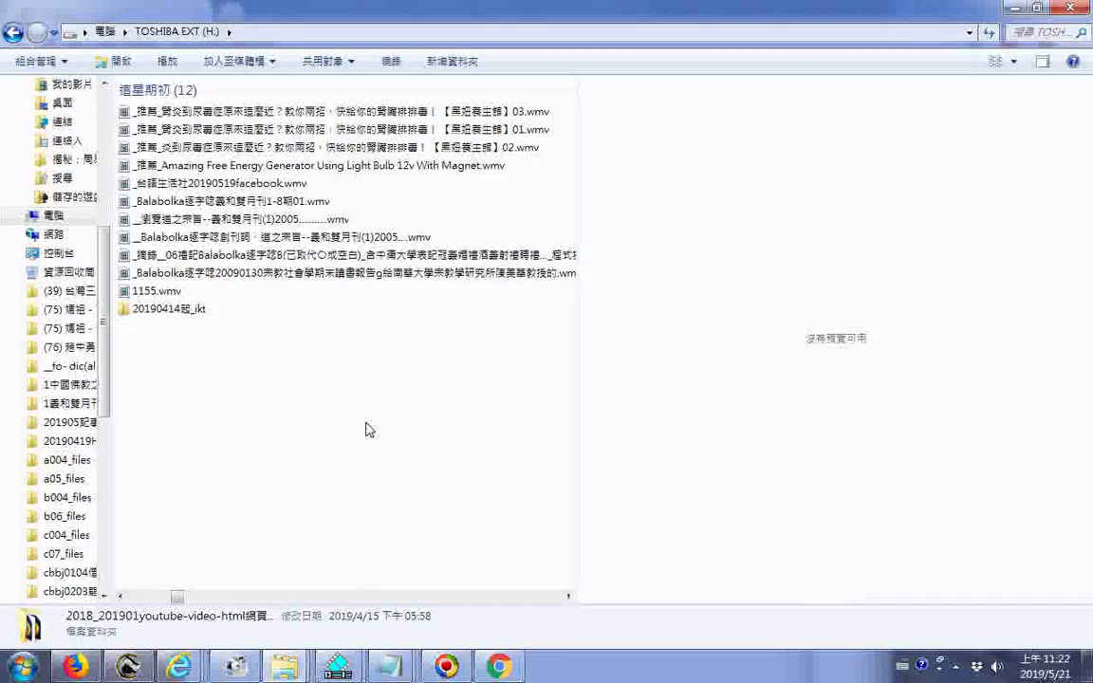
{"action": "scroll", "coordinate": [366, 430], "scroll_direction": "up", "scroll_amount": 2}
{"action": "double_click", "coordinate": [181, 147]}
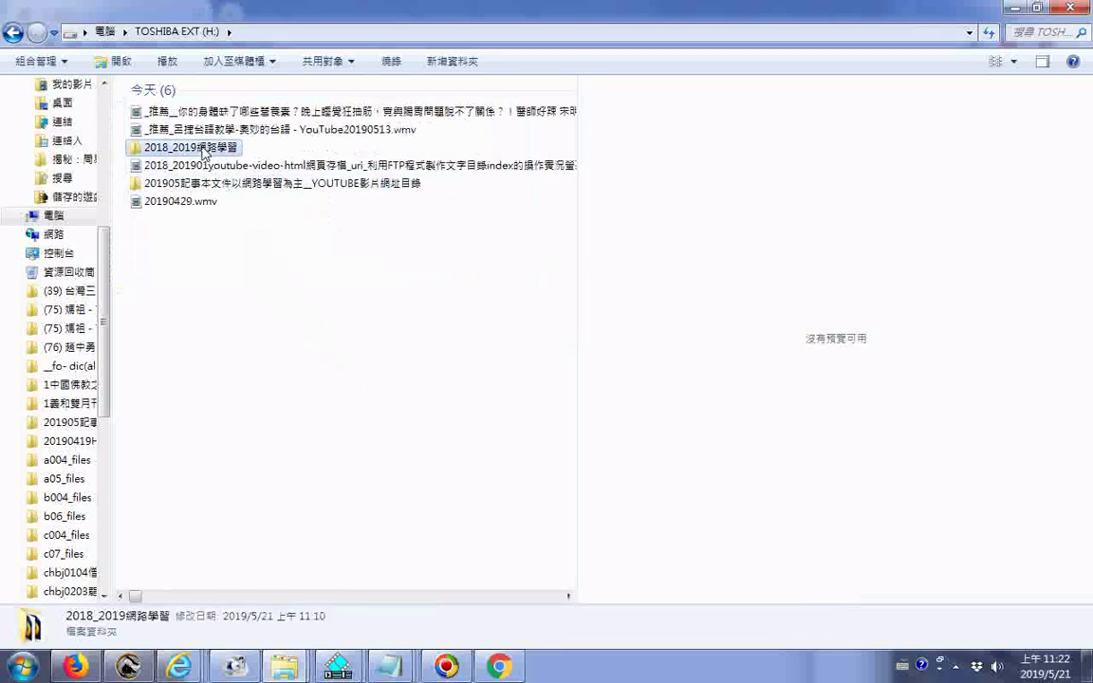
Sort the 2018_2019網路學習 folder by file type and look through its files
{"action": "scroll", "coordinate": [389, 273], "scroll_direction": "down", "scroll_amount": 4}
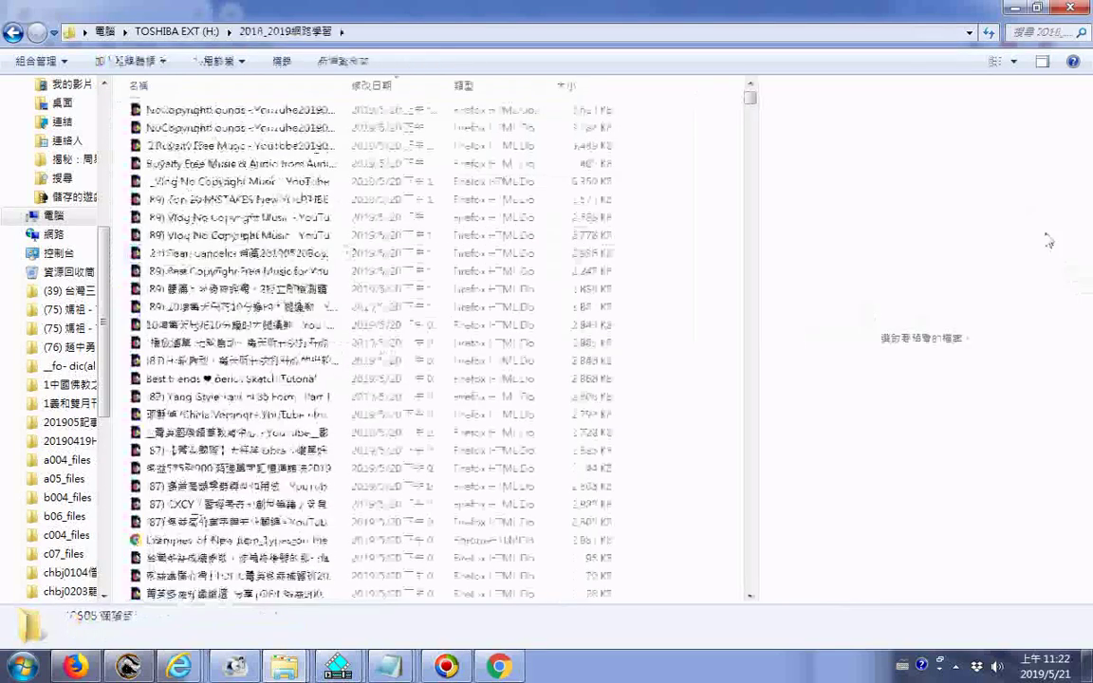
{"action": "left_click_drag", "start_coordinate": [753, 108], "coordinate": [762, 376]}
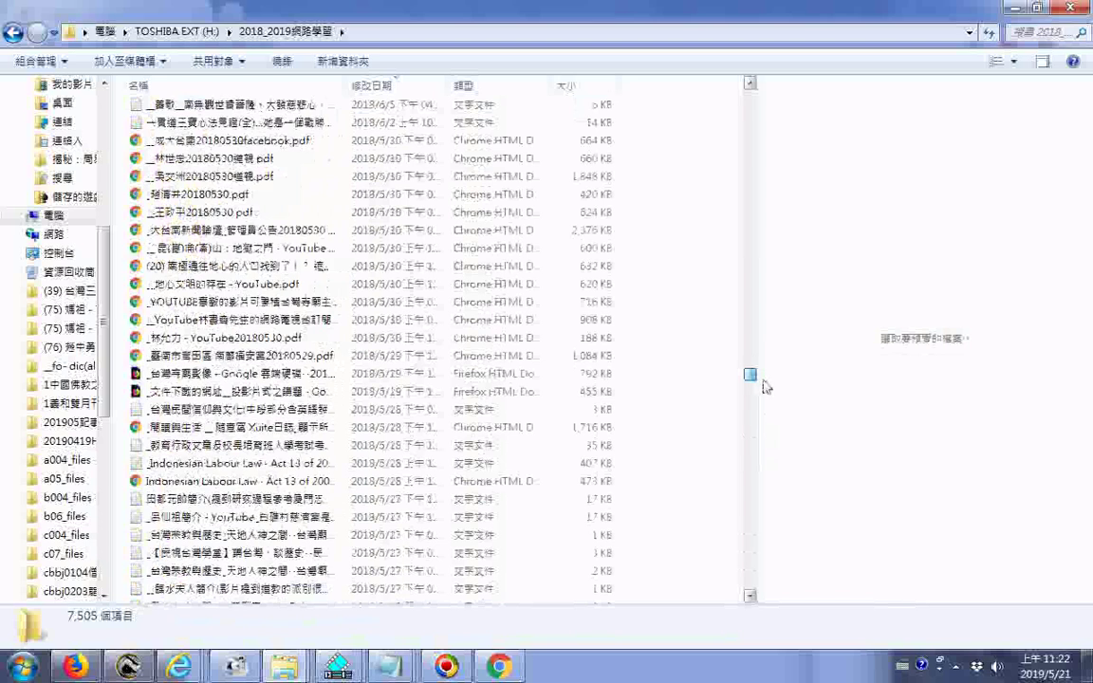
{"action": "right_click", "coordinate": [117, 333]}
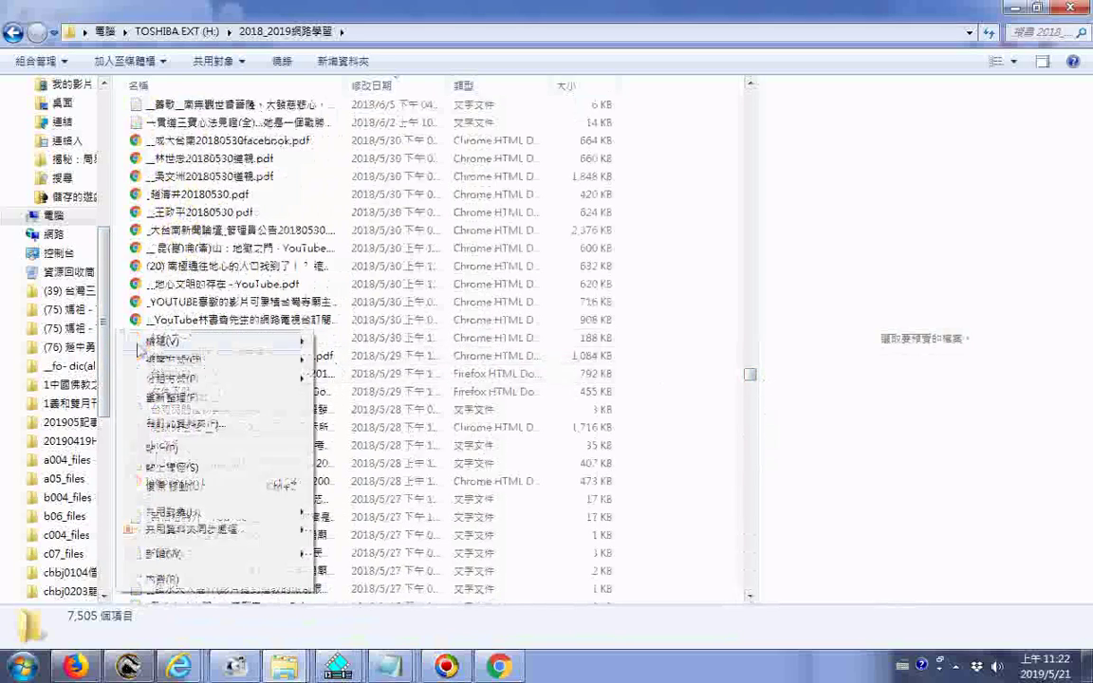
{"action": "mouse_move", "coordinate": [157, 365]}
{"action": "left_click", "coordinate": [337, 359]}
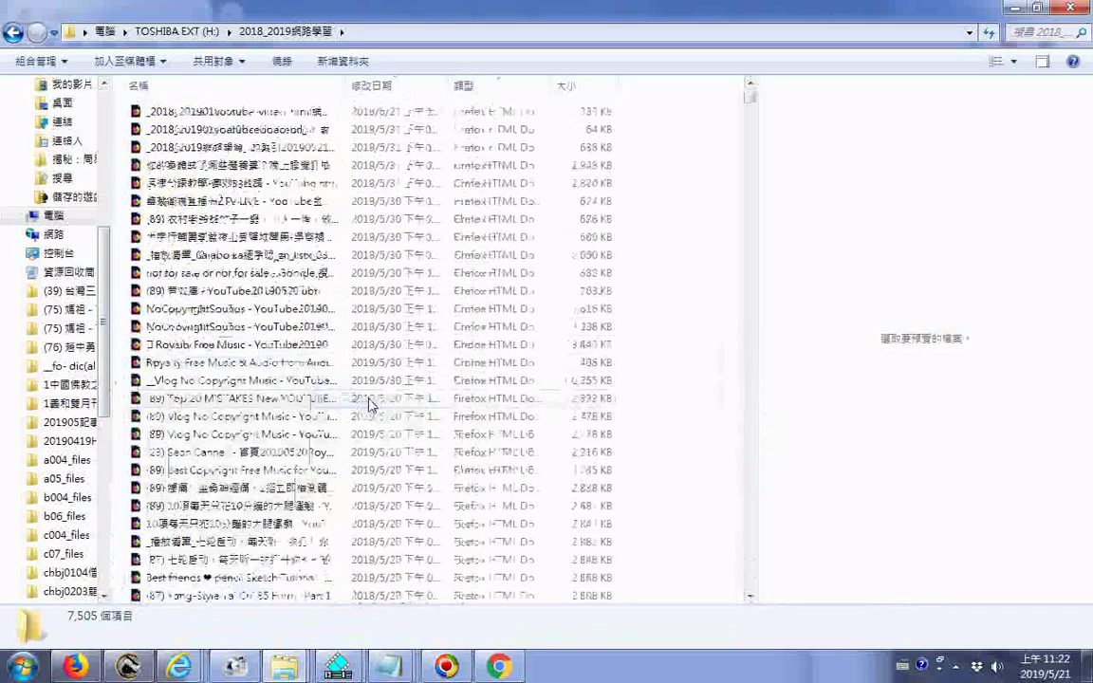
{"action": "left_click_drag", "start_coordinate": [750, 99], "coordinate": [808, 581]}
Look through the desktop folder's items in its own explorer window to locate the 201905 YOUTUBE影片網址目錄 folder
{"action": "mouse_move", "coordinate": [296, 670]}
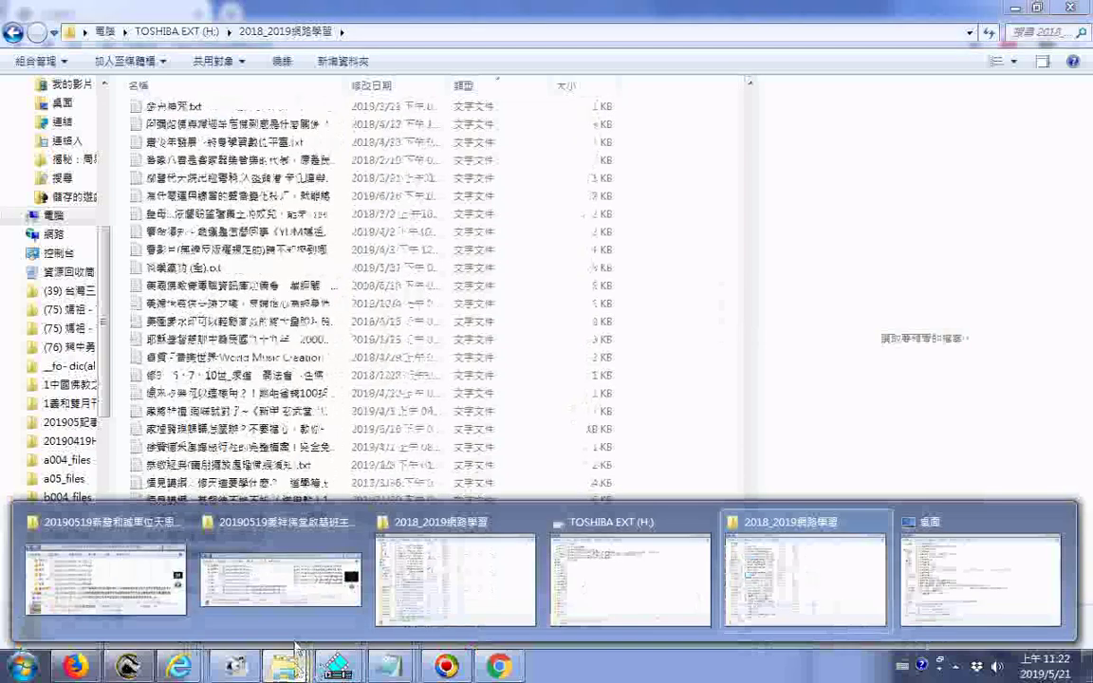
{"action": "left_click", "coordinate": [940, 528]}
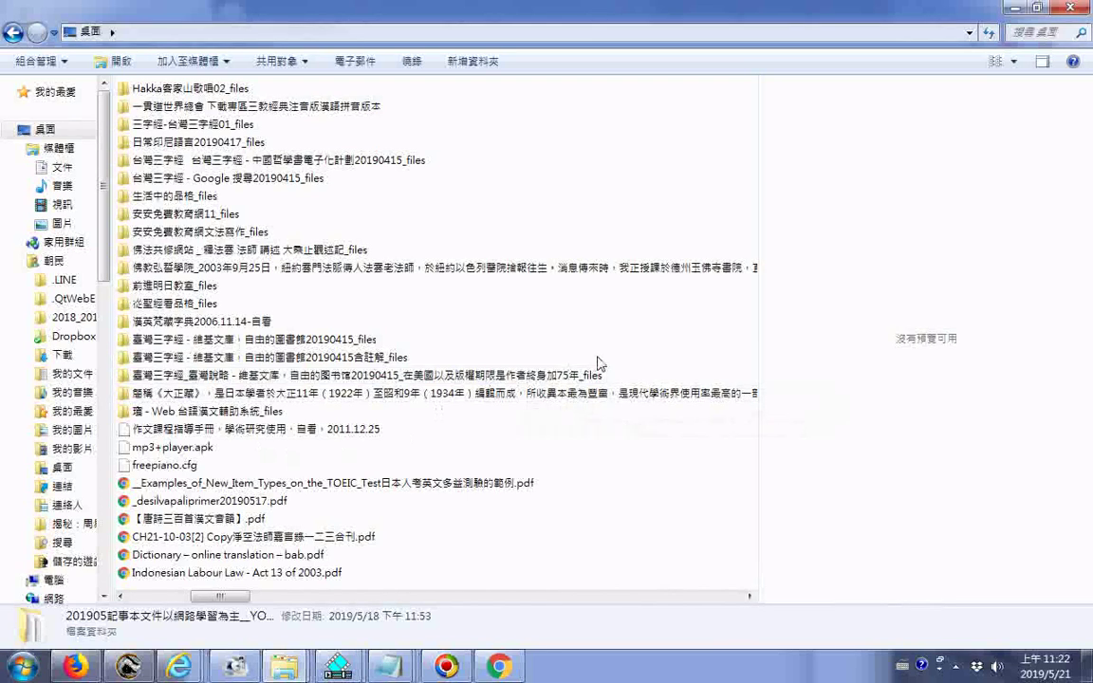
{"action": "scroll", "coordinate": [598, 364], "scroll_direction": "down", "scroll_amount": 6}
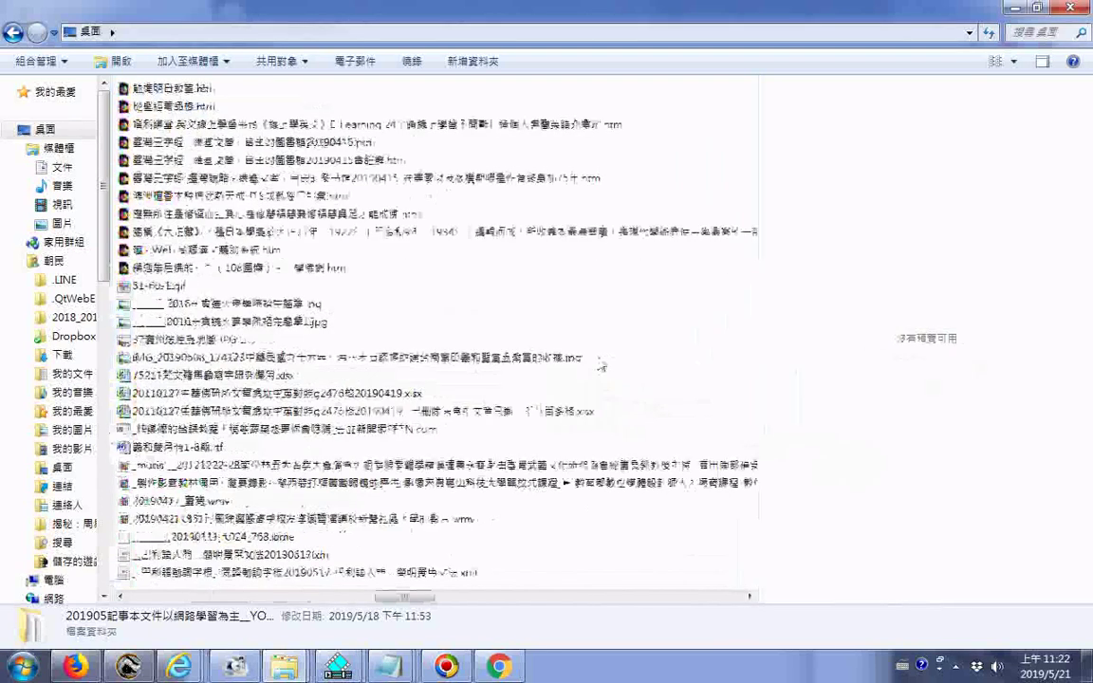
{"action": "scroll", "coordinate": [600, 365], "scroll_direction": "down", "scroll_amount": 5}
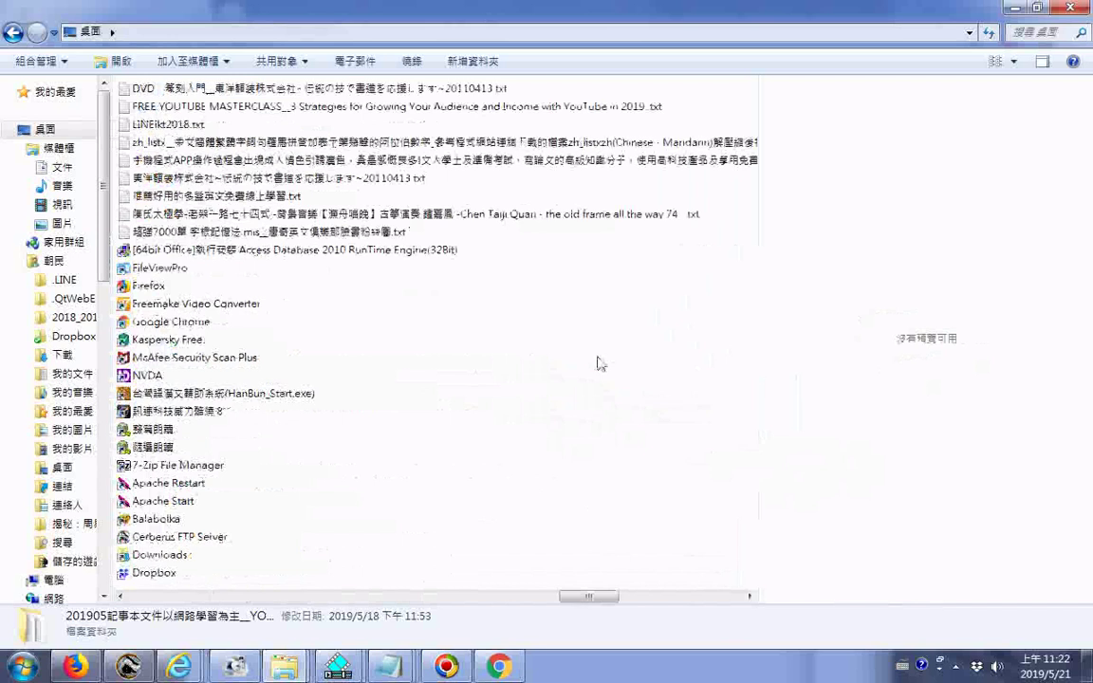
{"action": "scroll", "coordinate": [598, 364], "scroll_direction": "down", "scroll_amount": 5}
{"action": "scroll", "coordinate": [537, 341], "scroll_direction": "up", "scroll_amount": 16}
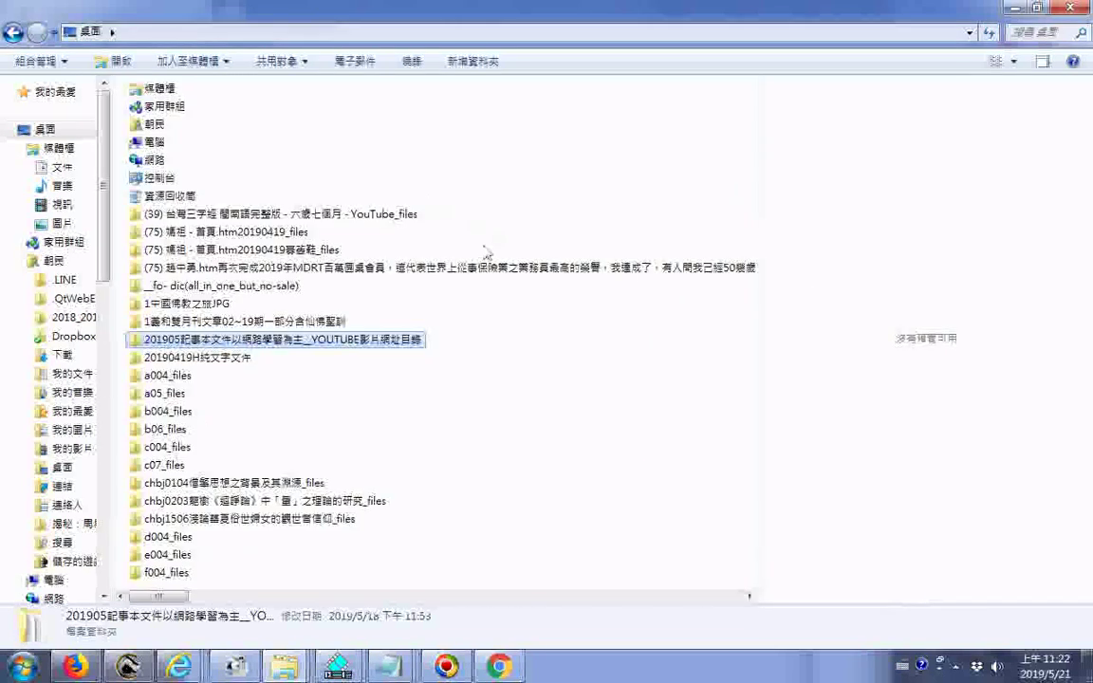
{"action": "left_click", "coordinate": [294, 360]}
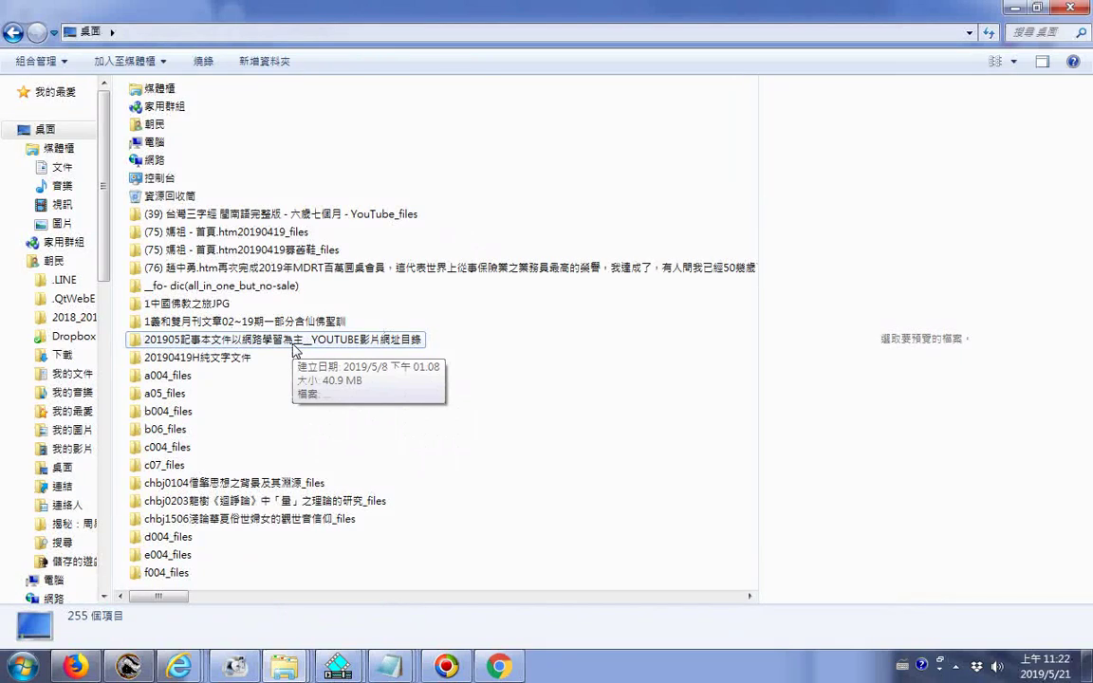
Switch to Cerberus, check the Anonymous profile's 201905 directory entry and its permissions, and compare them with the FTP index in Chrome
{"action": "left_click", "coordinate": [128, 667]}
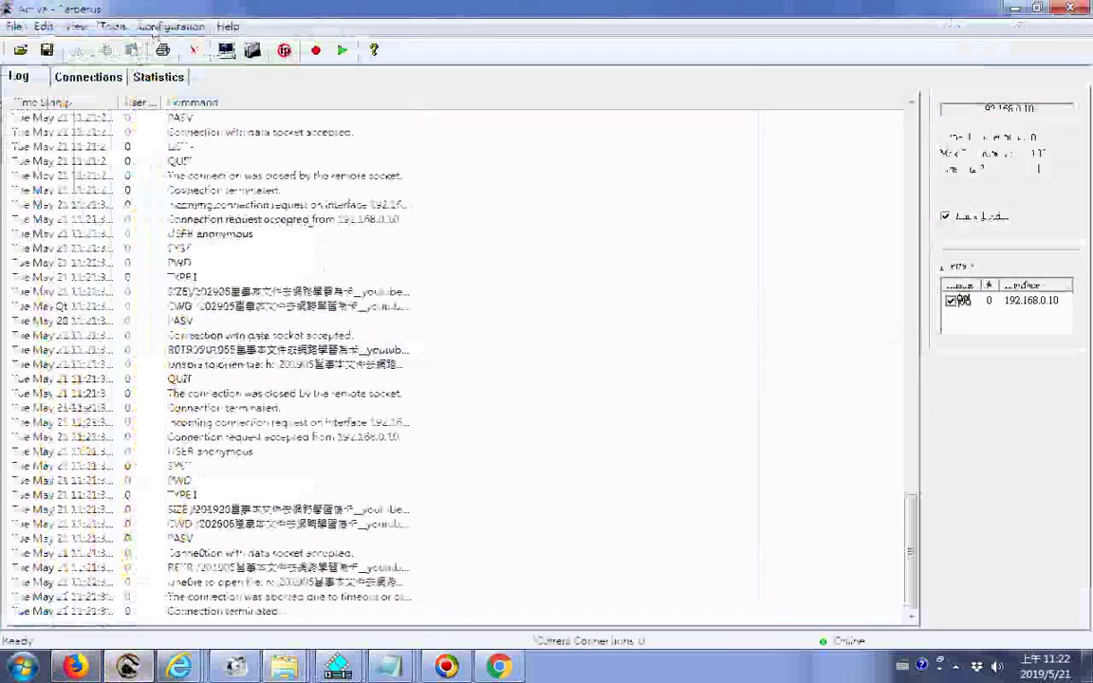
{"action": "left_click", "coordinate": [171, 26]}
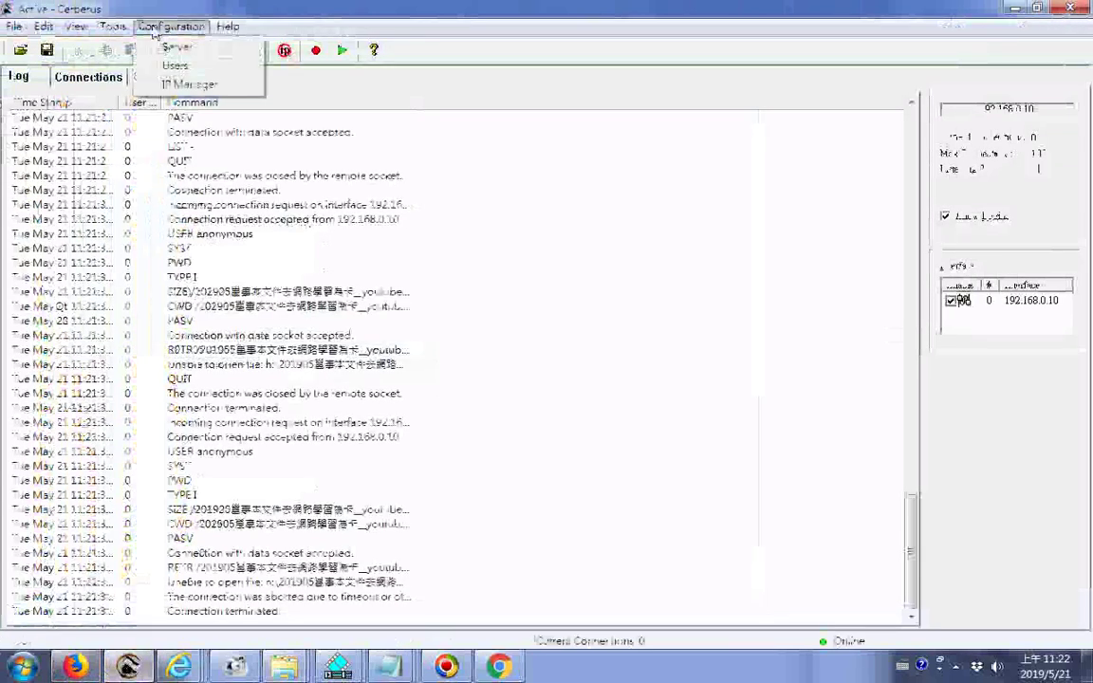
{"action": "left_click", "coordinate": [190, 65]}
{"action": "left_click", "coordinate": [385, 219]}
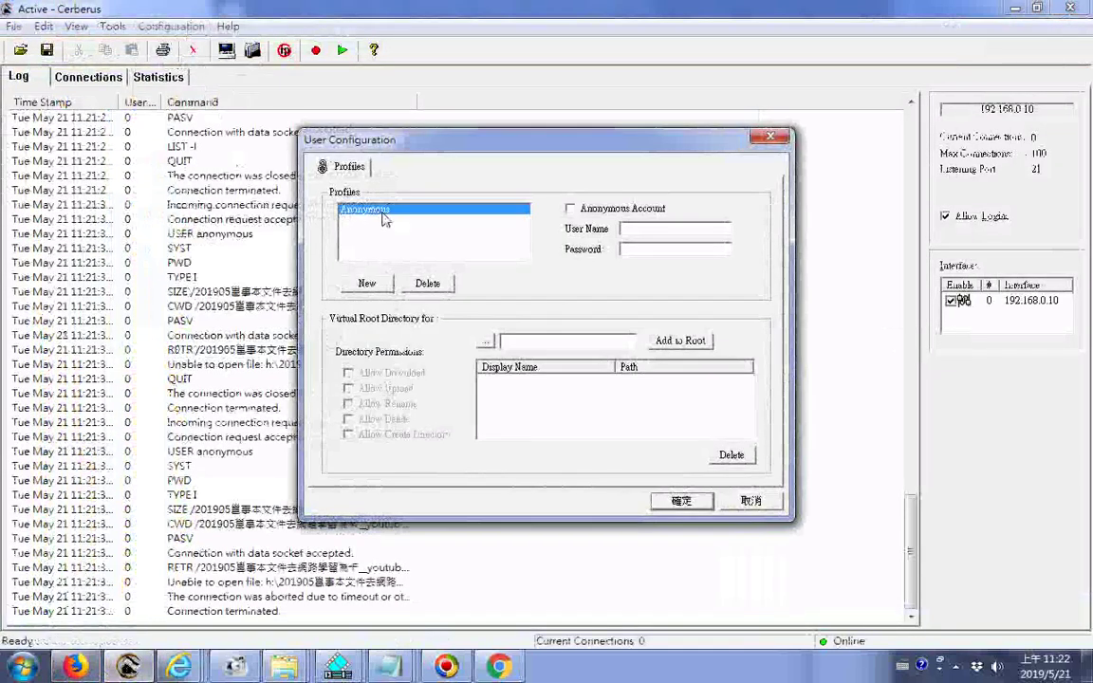
{"action": "left_click", "coordinate": [563, 380]}
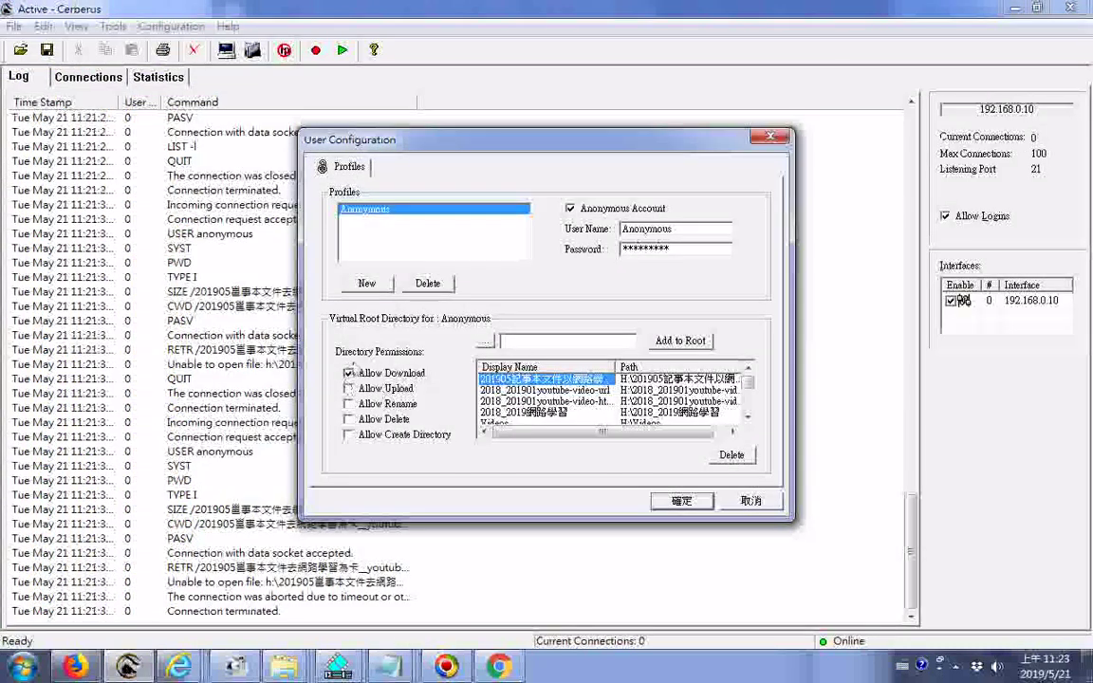
{"action": "left_click", "coordinate": [680, 501]}
{"action": "key", "text": "alt+Tab"}
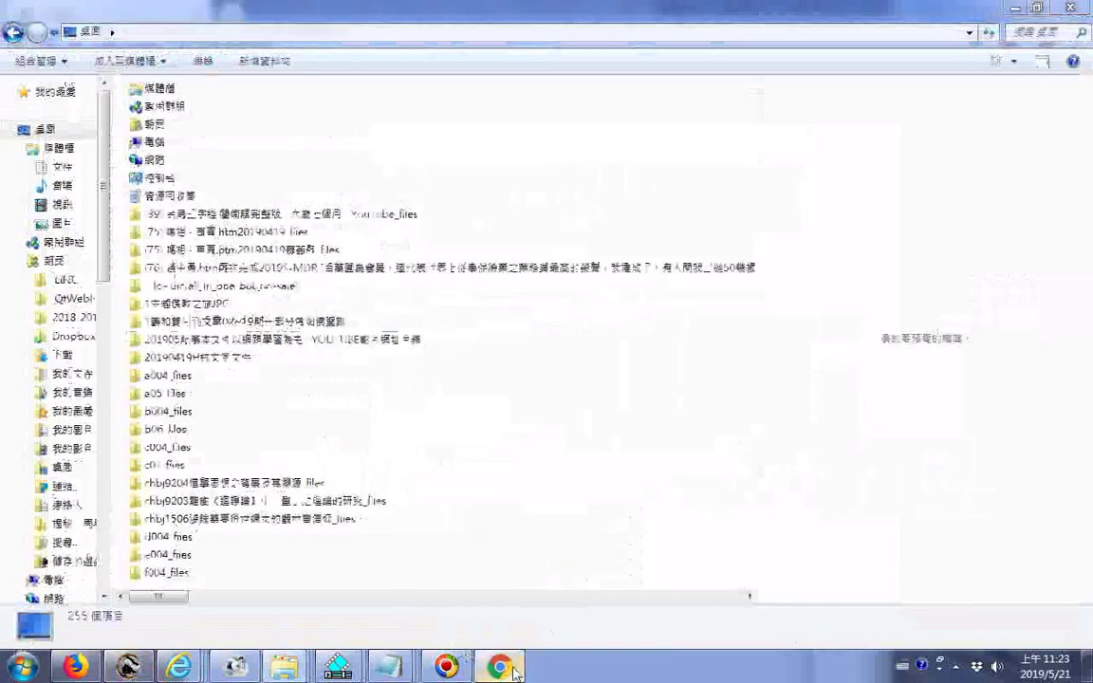
{"action": "key", "text": "alt+Tab"}
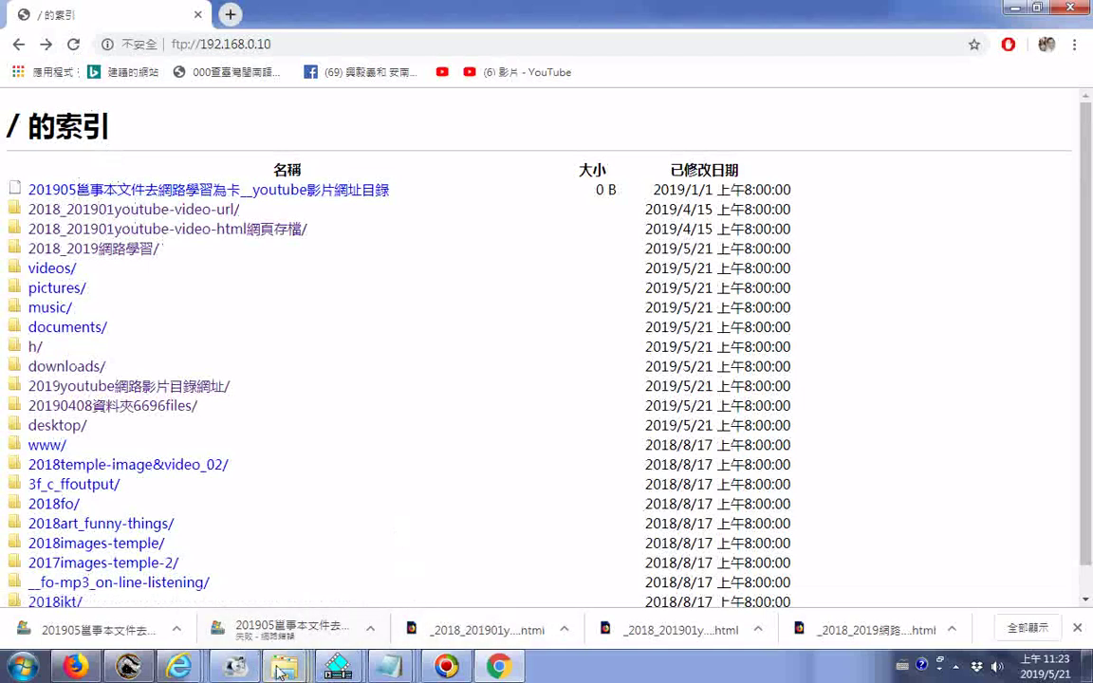
Switch to the desktop folder's explorer window and cut 記事本 out of the name of the 201905記事本文件以網路學習為主__YOUTUBE影片網址目錄 folder
{"action": "mouse_move", "coordinate": [281, 671]}
{"action": "mouse_move", "coordinate": [835, 518]}
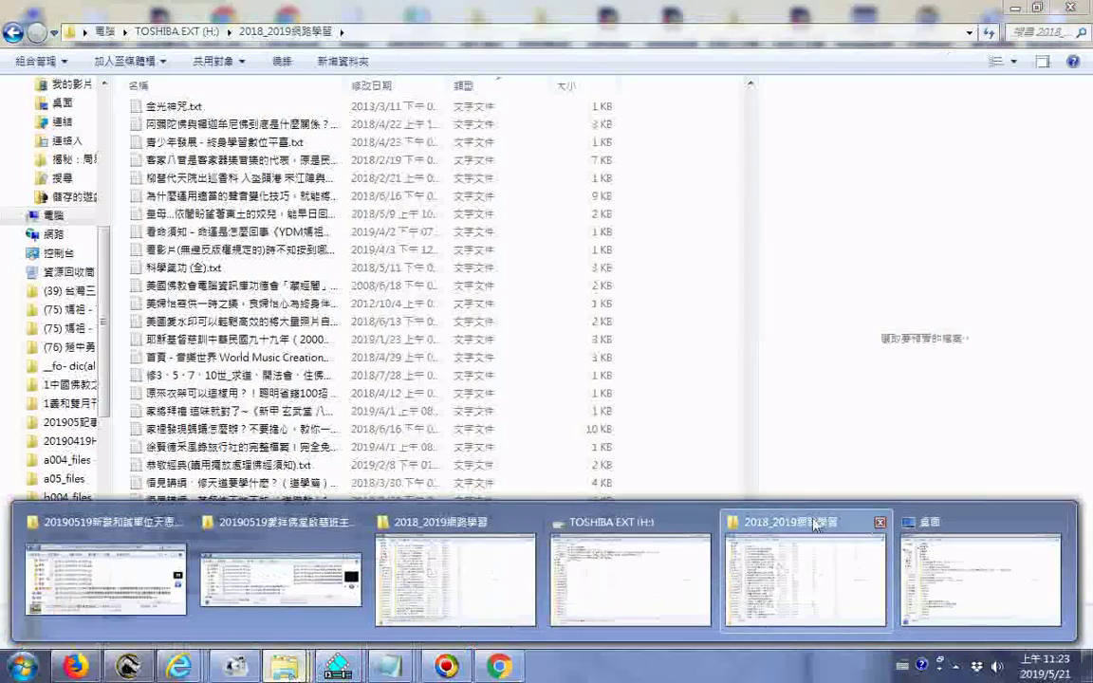
{"action": "left_click", "coordinate": [957, 517]}
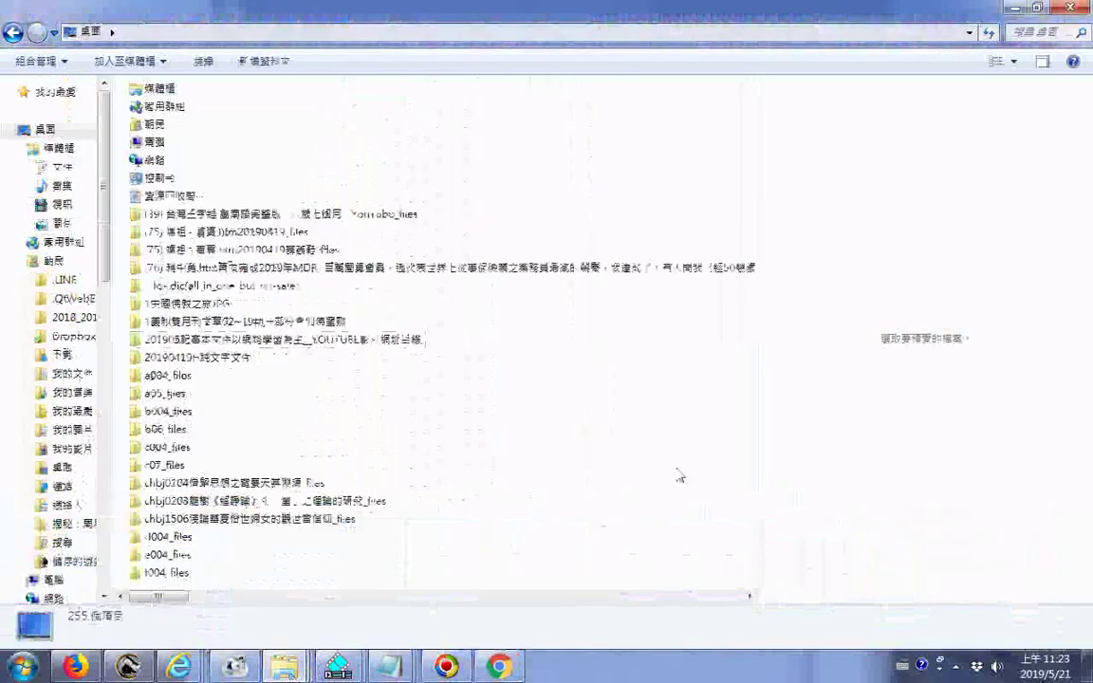
{"action": "left_click", "coordinate": [169, 339]}
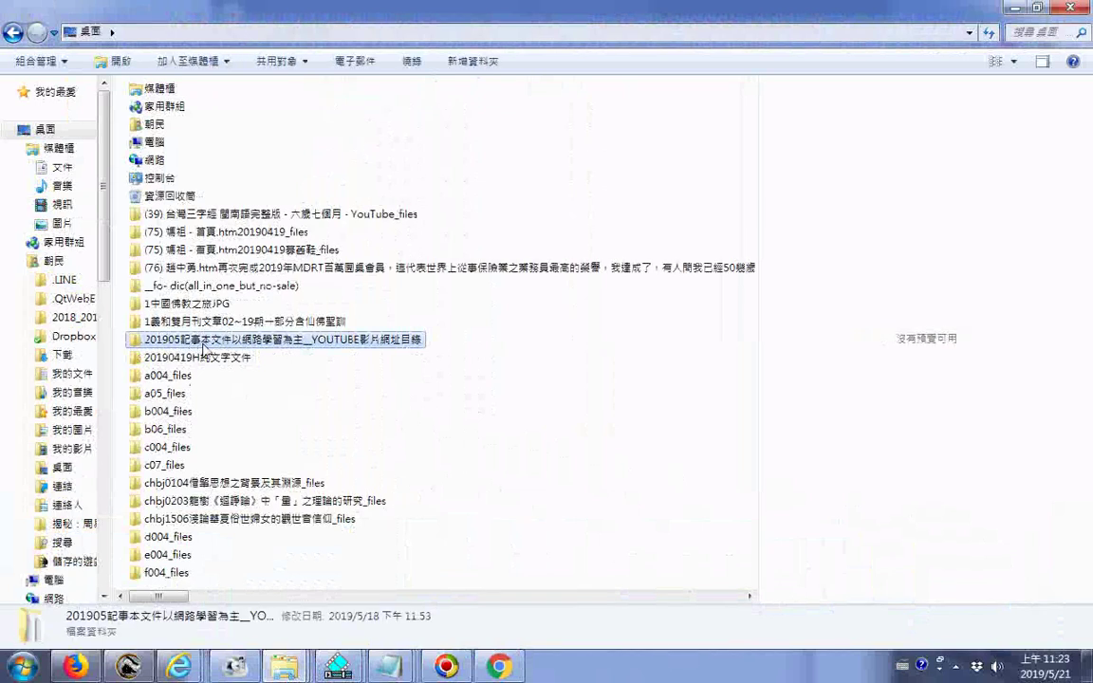
{"action": "left_click", "coordinate": [220, 345]}
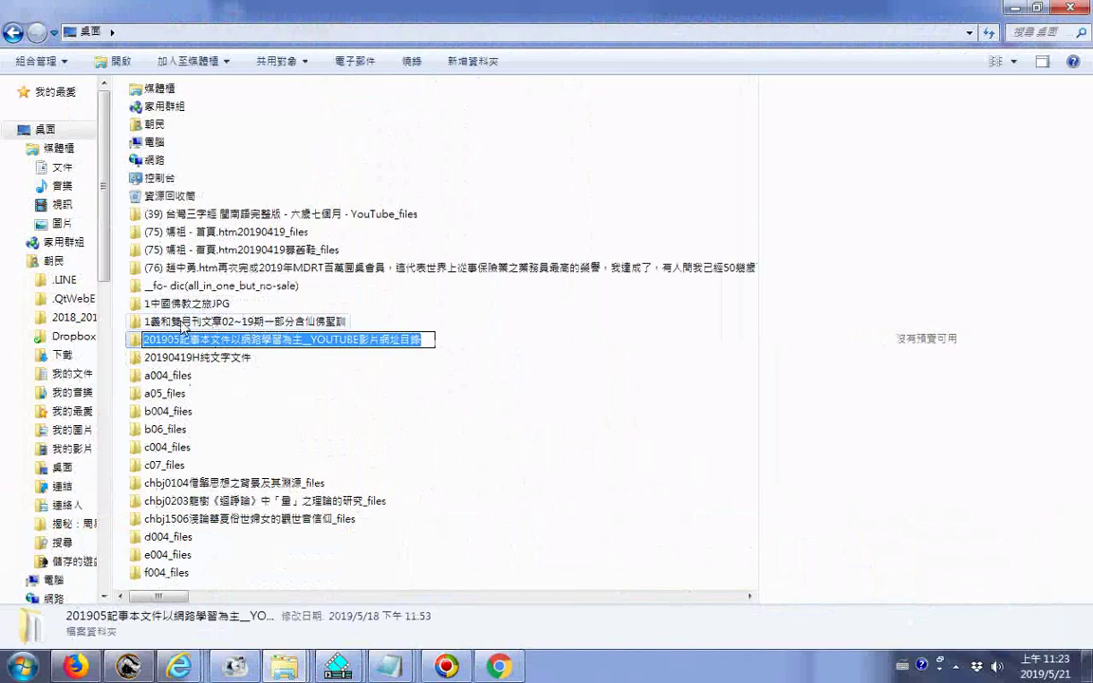
{"action": "left_click", "coordinate": [193, 341]}
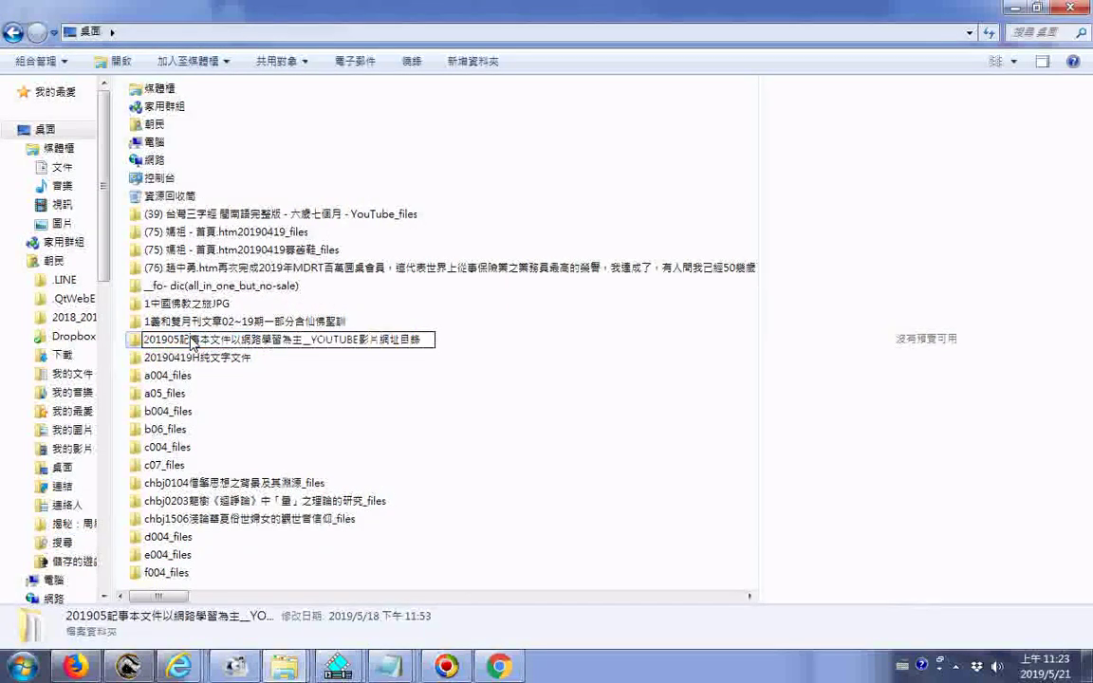
{"action": "left_click_drag", "start_coordinate": [214, 347], "coordinate": [187, 350]}
{"action": "right_click", "coordinate": [186, 347]}
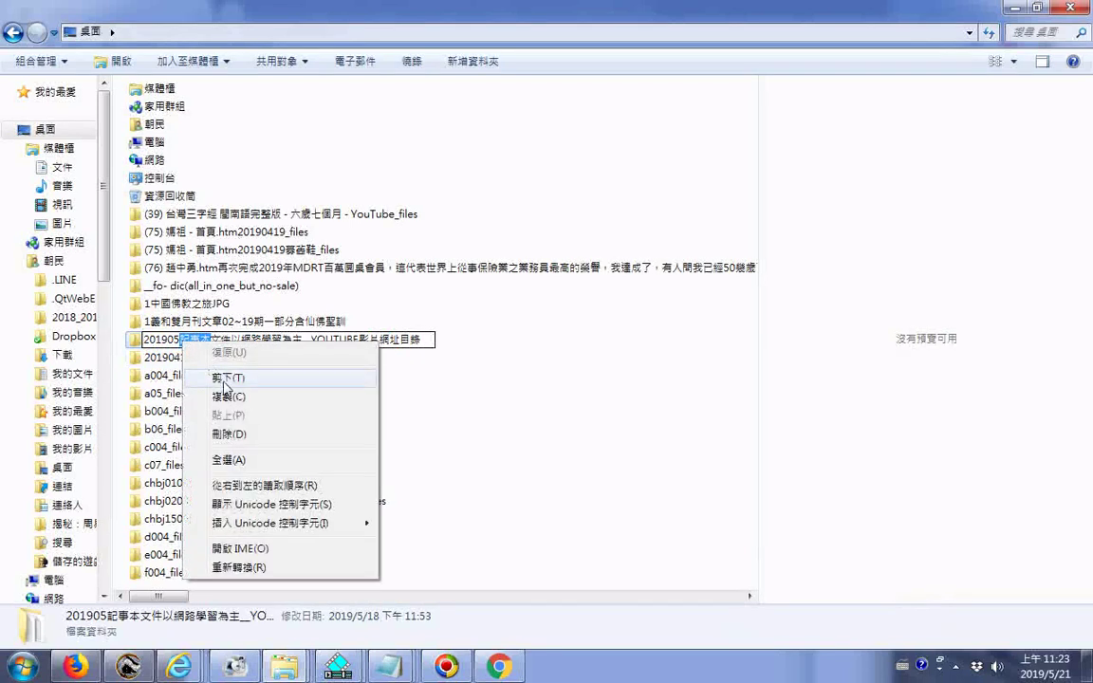
{"action": "left_click", "coordinate": [225, 379]}
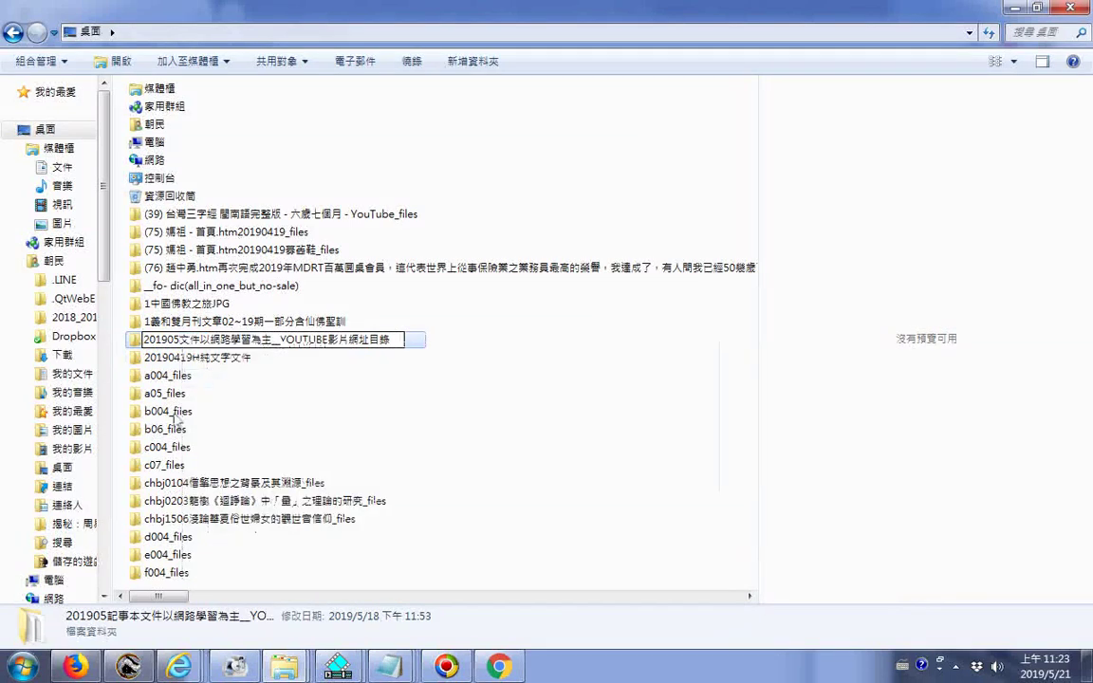
Open a new Notepad document and paste the cut text 記事本 into it
{"action": "left_click", "coordinate": [21, 667]}
{"action": "left_click", "coordinate": [19, 124]}
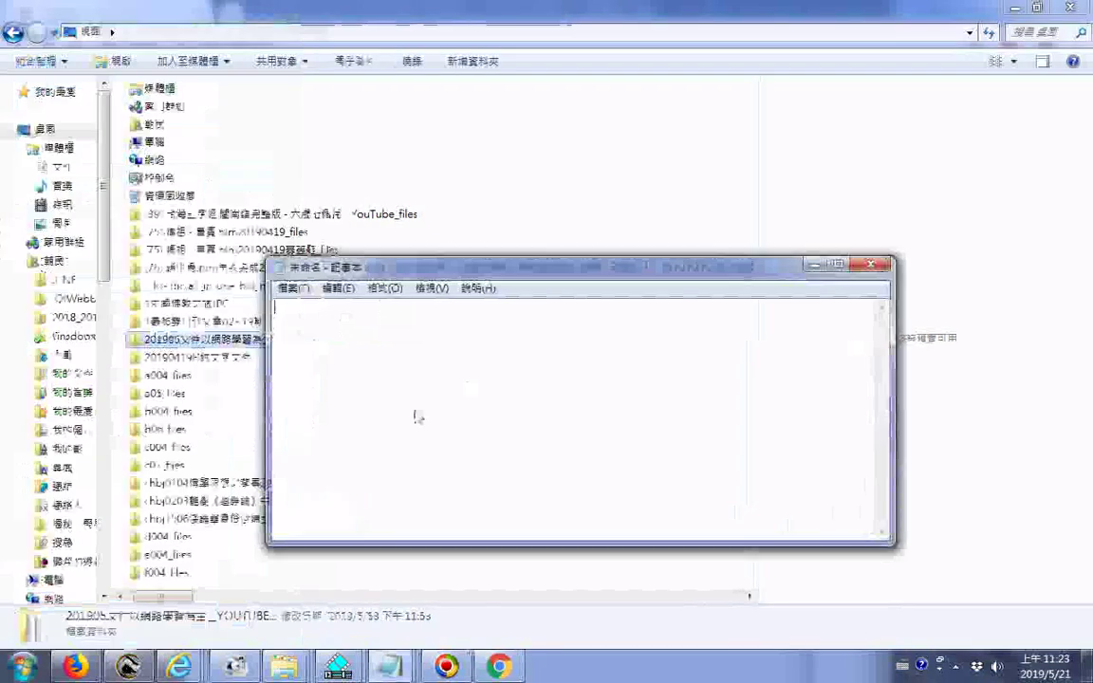
{"action": "right_click", "coordinate": [415, 414]}
{"action": "left_click", "coordinate": [465, 485]}
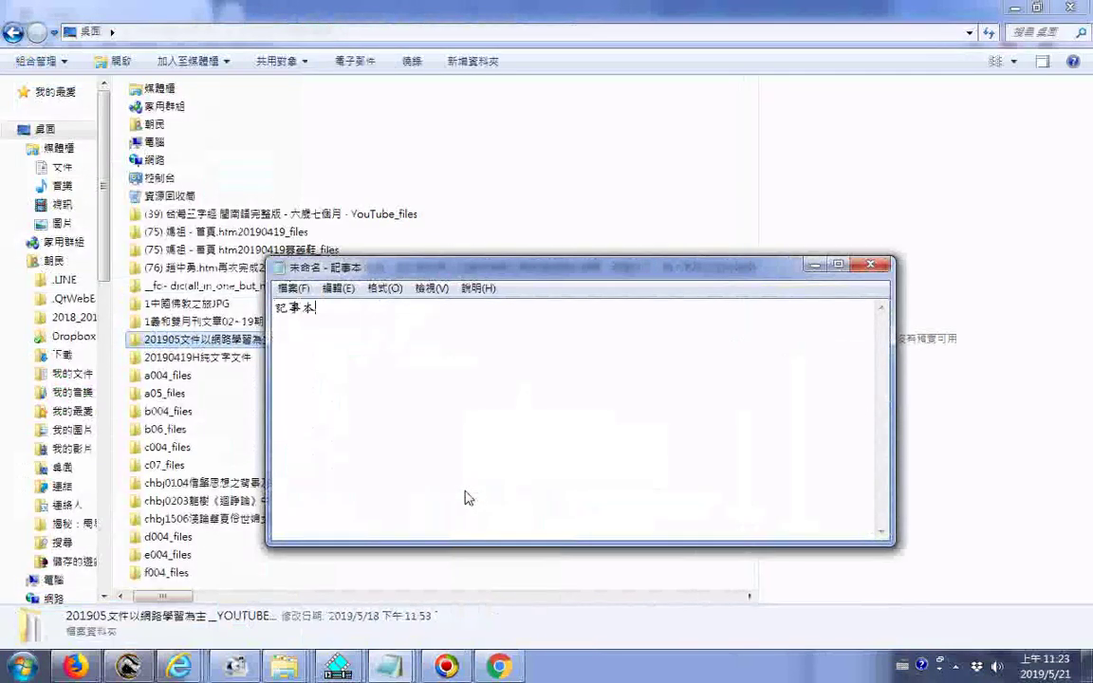
Retype the first character of 記事本 as 記 with the Chinese input method, and cut the whole word from Notepad
{"action": "left_click_drag", "start_coordinate": [289, 322], "coordinate": [258, 306]}
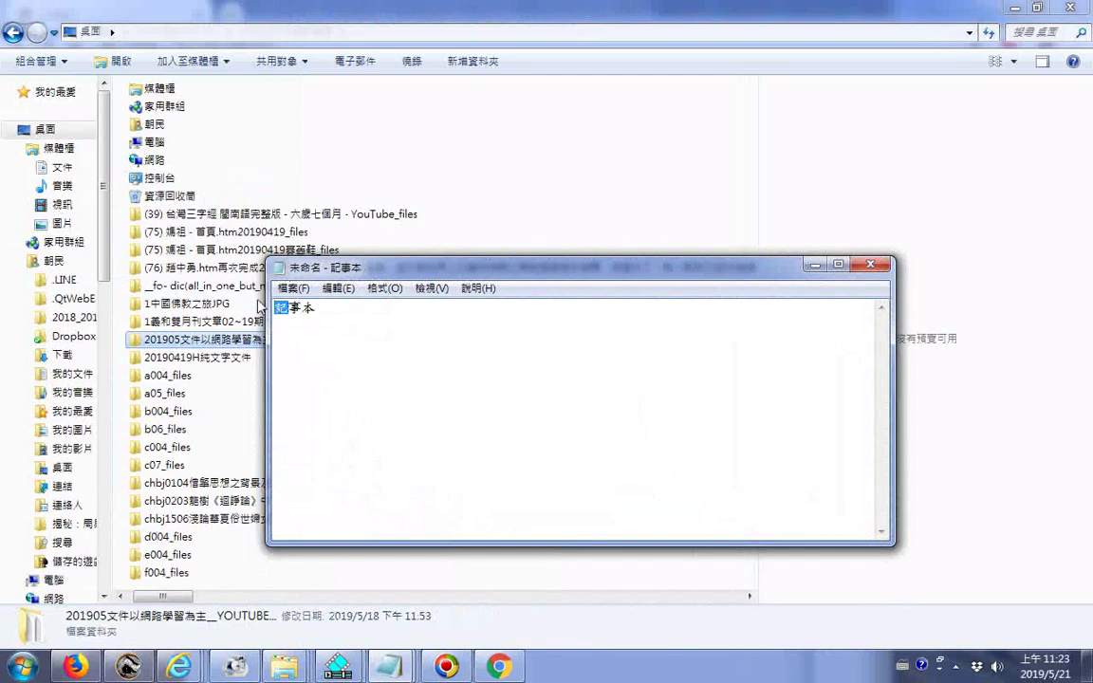
{"action": "key", "text": "ctrl+space"}
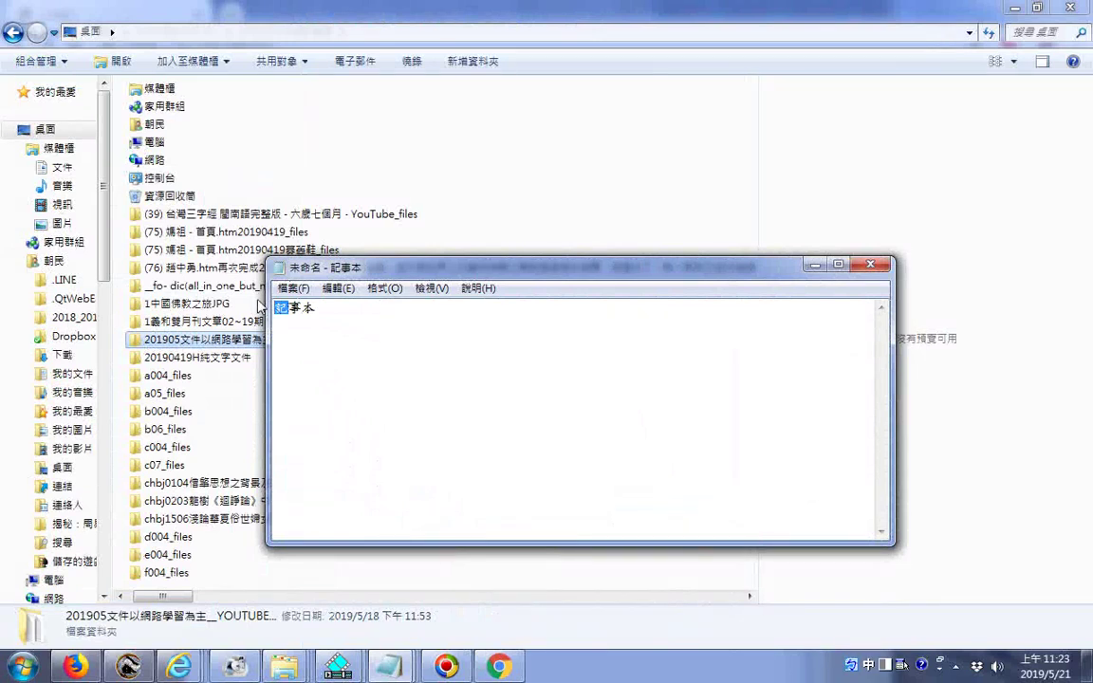
{"action": "type", "text": "記"}
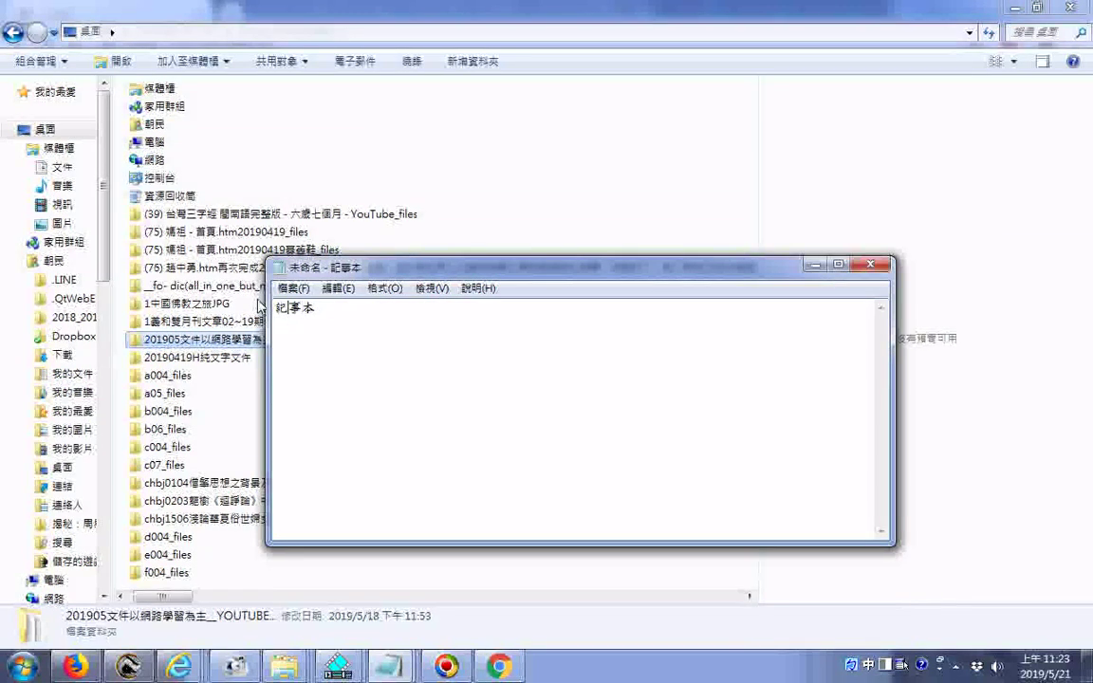
{"action": "left_click_drag", "start_coordinate": [333, 320], "coordinate": [280, 305]}
{"action": "right_click", "coordinate": [305, 311]}
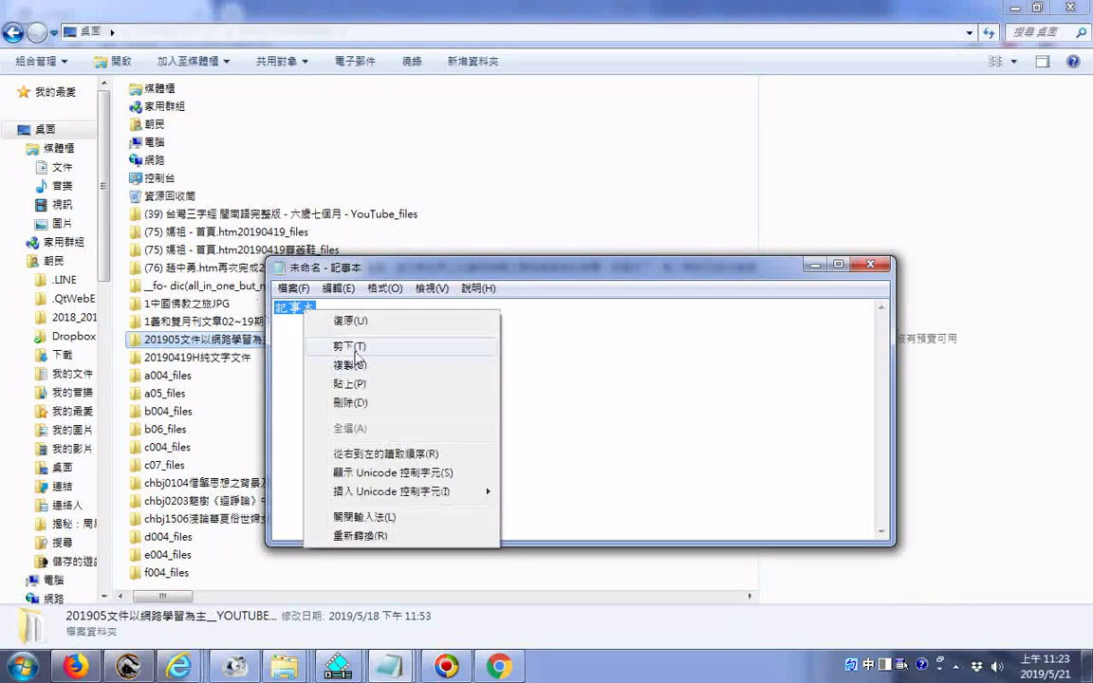
{"action": "left_click", "coordinate": [353, 347]}
Rename the desktop's 201905 folder by pasting 記事本 back after 201905 in its name
{"action": "left_click", "coordinate": [215, 339]}
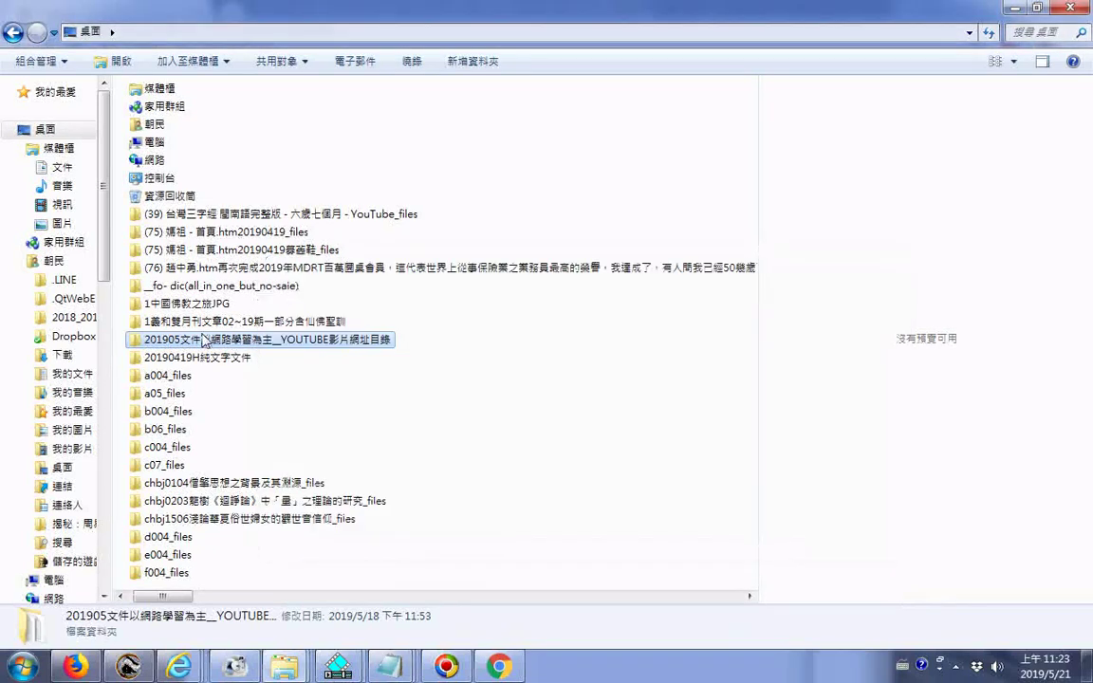
{"action": "left_click", "coordinate": [187, 343]}
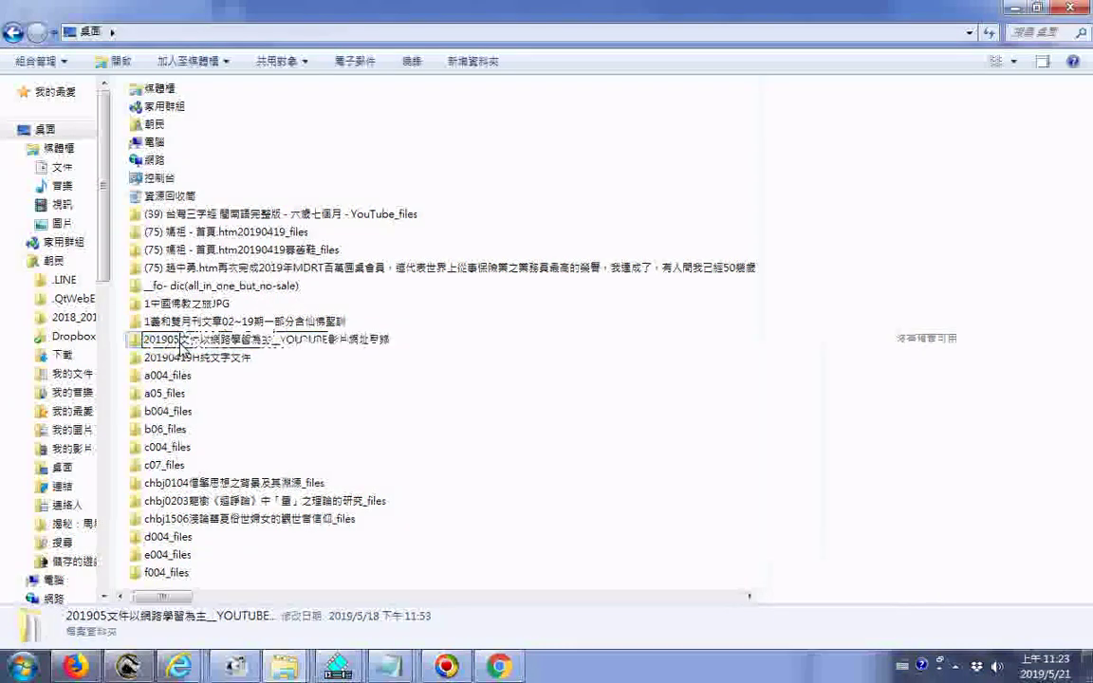
{"action": "right_click", "coordinate": [185, 343]}
{"action": "left_click", "coordinate": [237, 418]}
{"action": "left_click", "coordinate": [329, 430]}
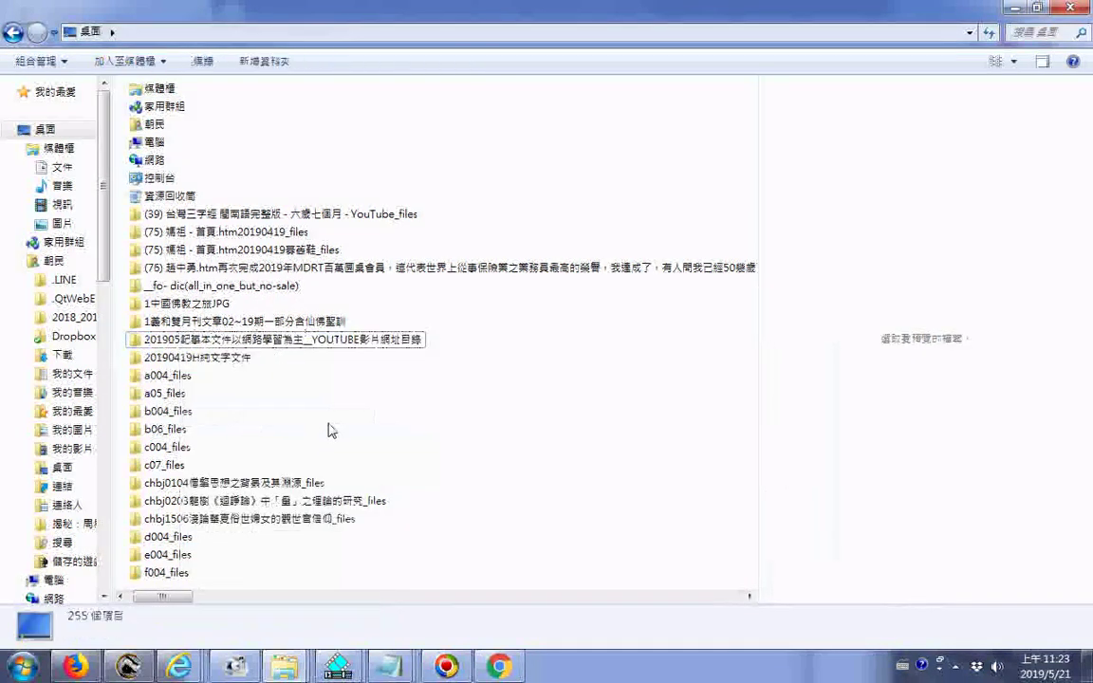
Try to copy the renamed 201905記事本 folder from the desktop into the 2018_2019網路學習 folder on TOSHIBA EXT (H:)
{"action": "left_click", "coordinate": [328, 344]}
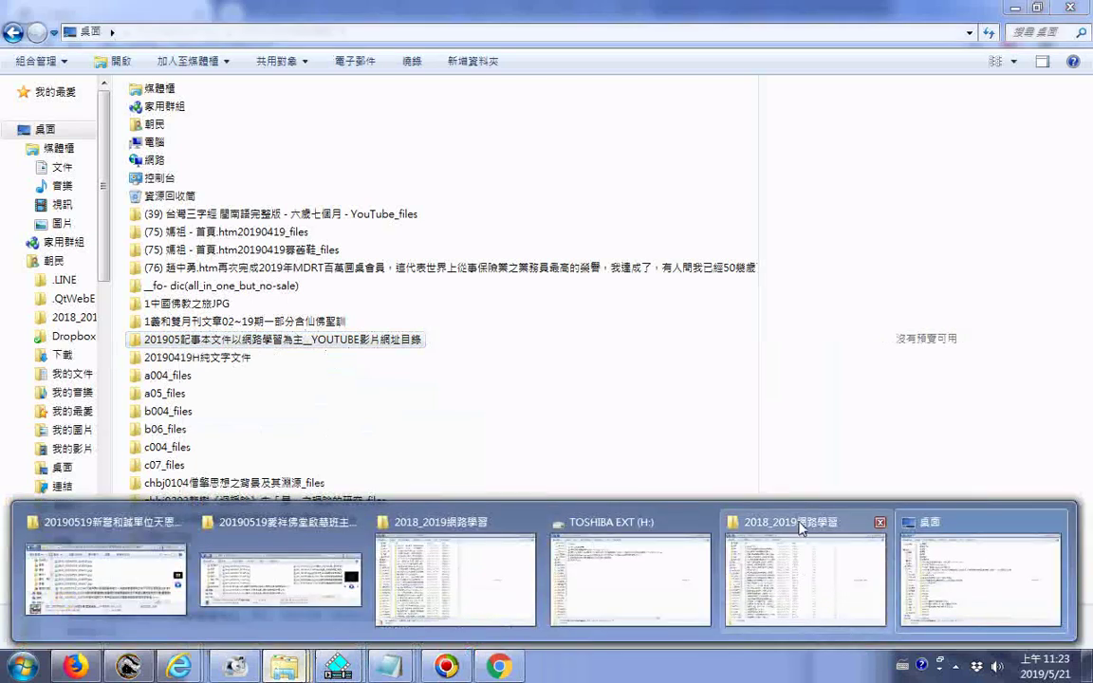
{"action": "left_click", "coordinate": [800, 529]}
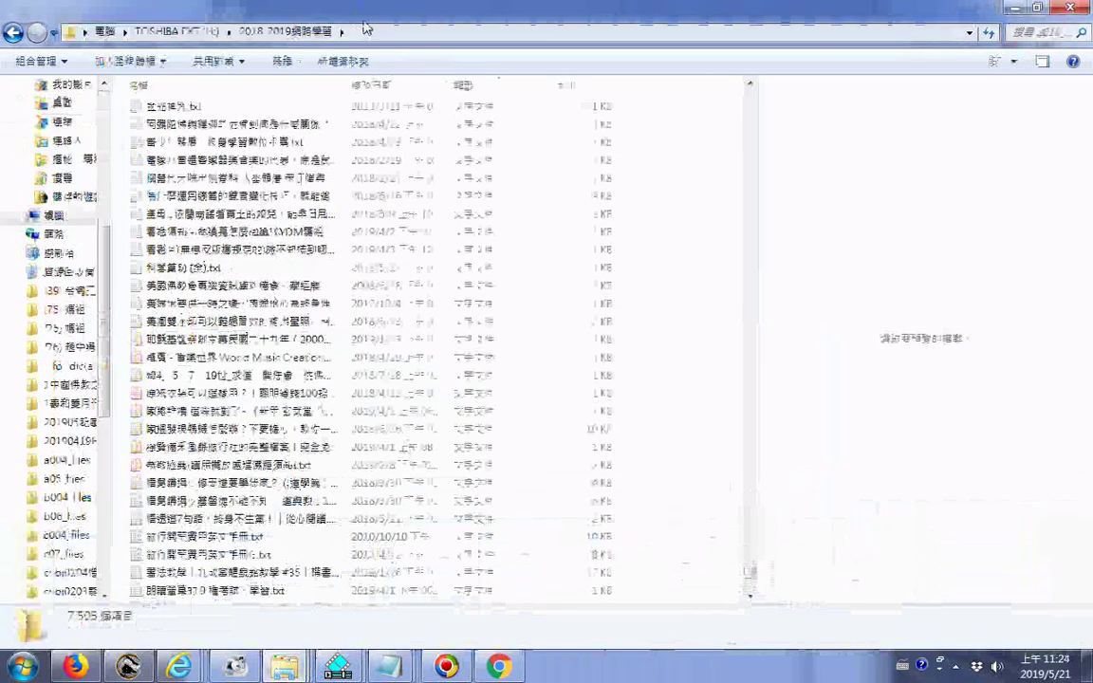
{"action": "double_click", "coordinate": [365, 28]}
{"action": "left_click_drag", "start_coordinate": [237, 339], "coordinate": [675, 219]}
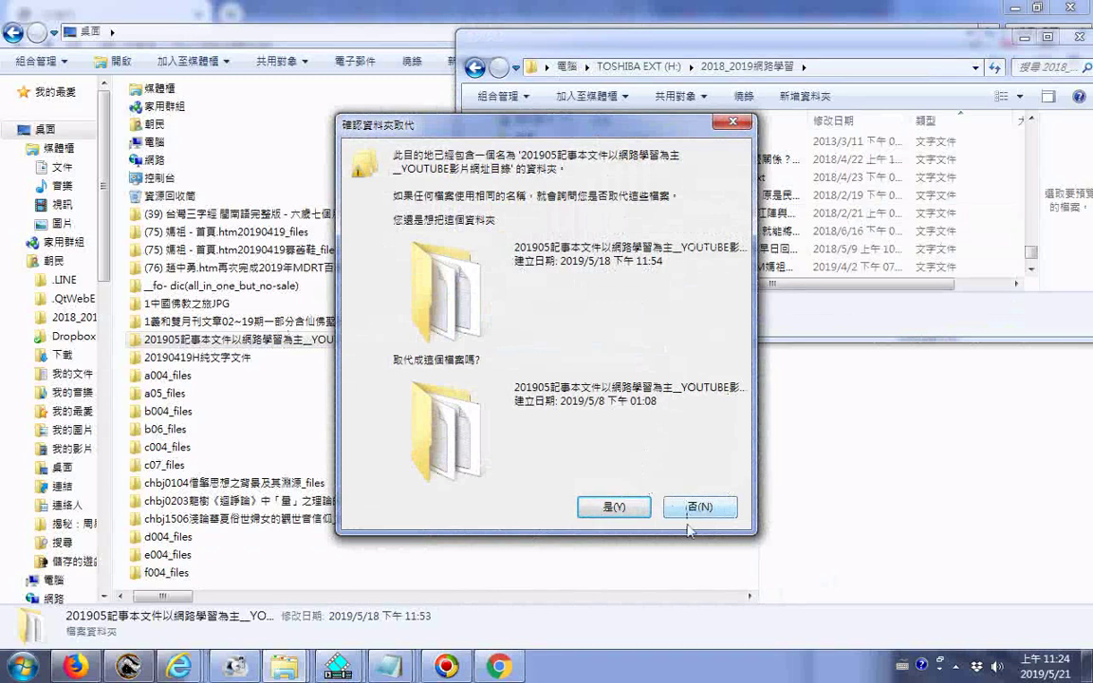
Recheck the Anonymous profile's shared 201905 directory in Cerberus and view the root listing of ftp://192.168.0.10 in Chrome
{"action": "left_click", "coordinate": [129, 667]}
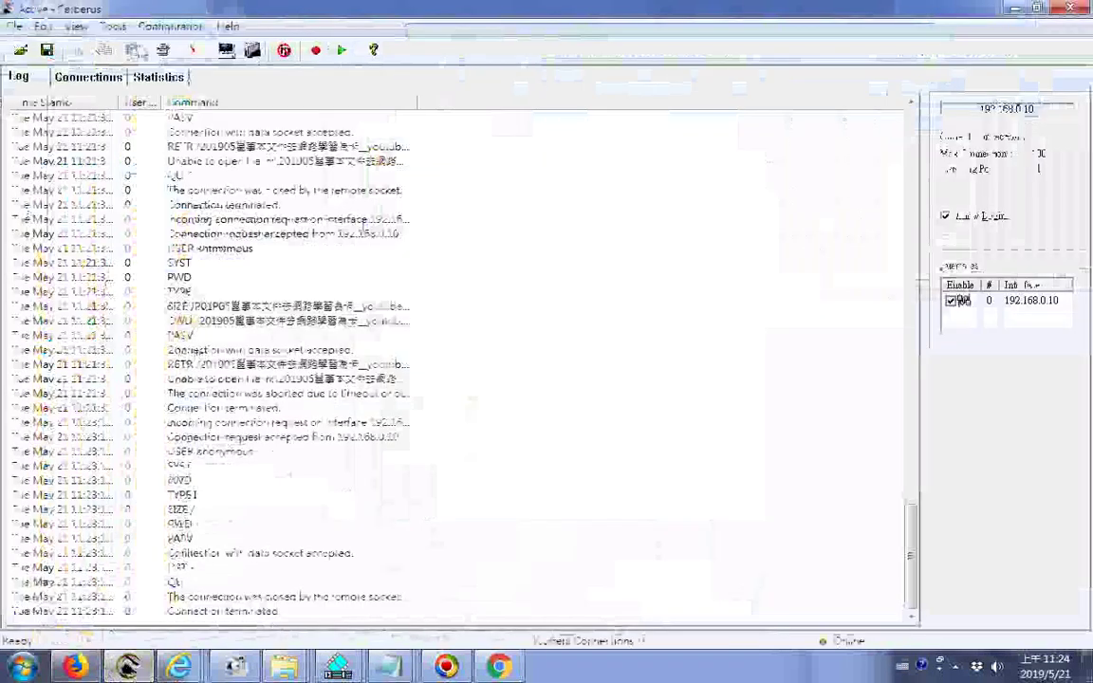
{"action": "left_click", "coordinate": [171, 25]}
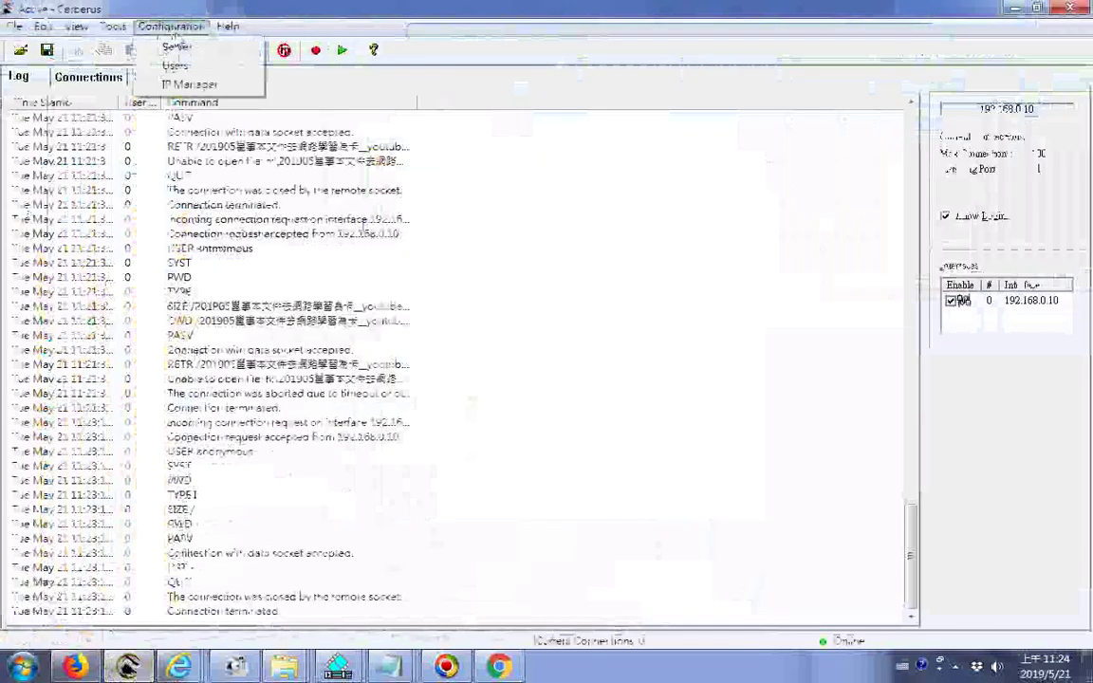
{"action": "left_click", "coordinate": [176, 64]}
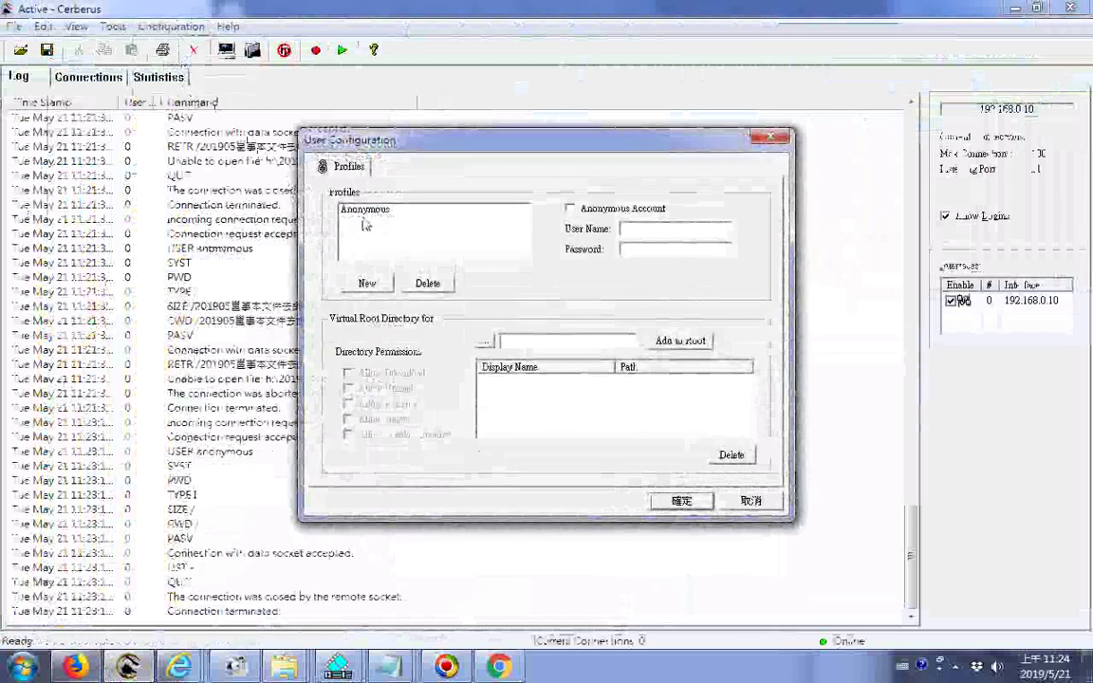
{"action": "left_click", "coordinate": [363, 209]}
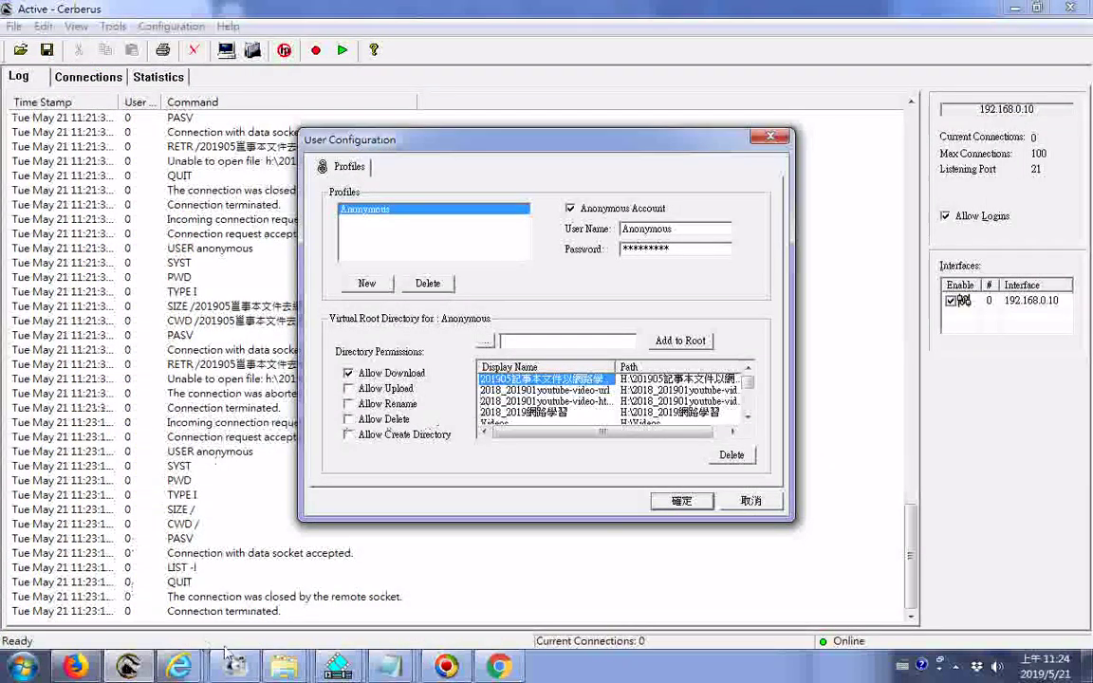
{"action": "left_click", "coordinate": [498, 669]}
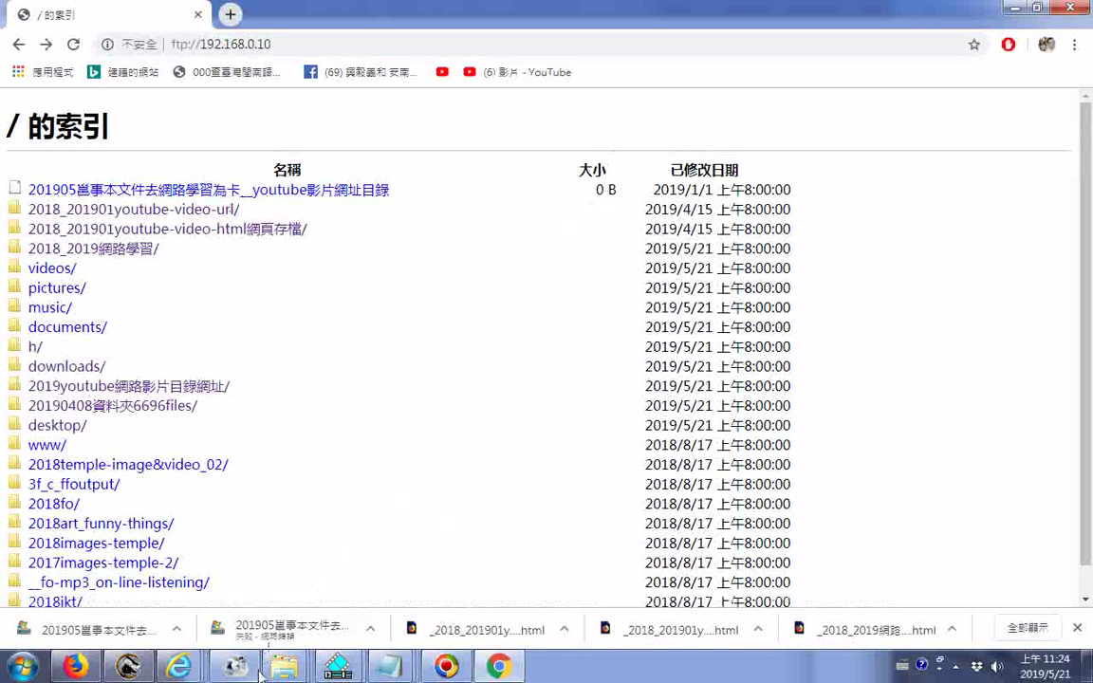
Try to rename the desktop's 201905記事本 folder by cutting 記事本 from its name
{"action": "mouse_move", "coordinate": [283, 667]}
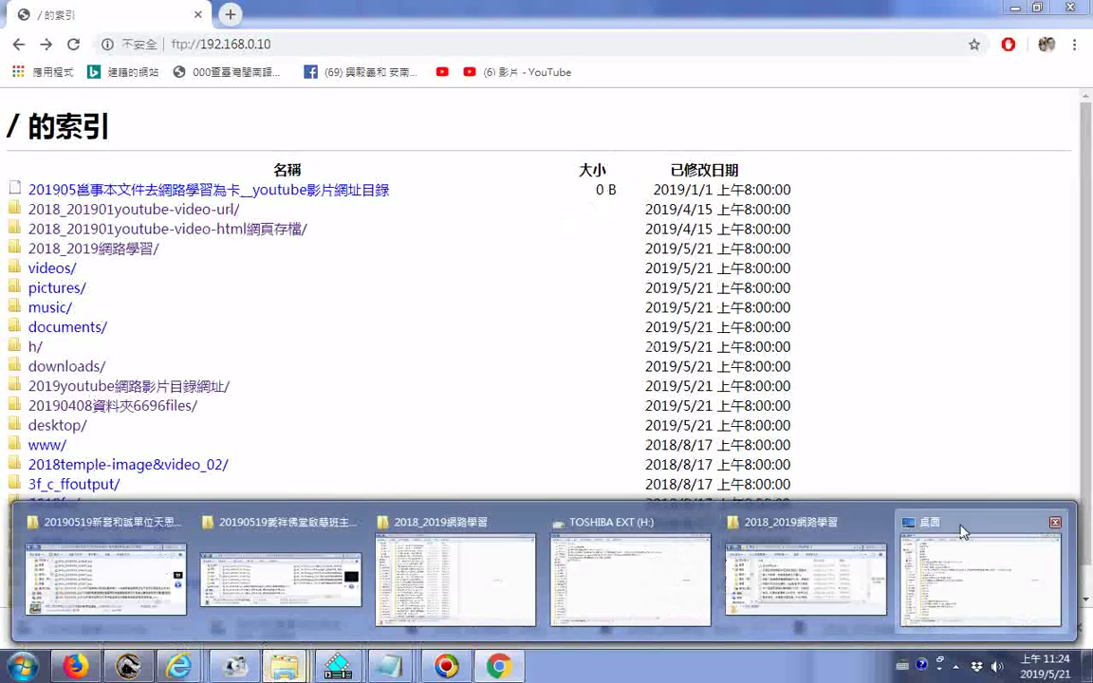
{"action": "left_click", "coordinate": [962, 531]}
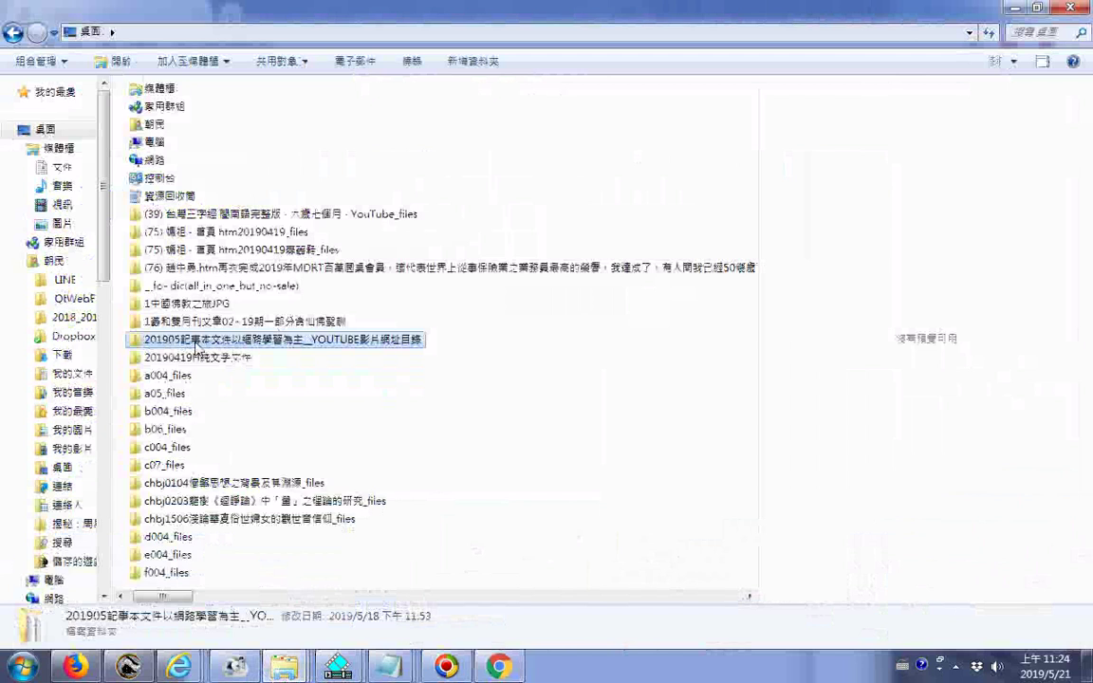
{"action": "left_click", "coordinate": [193, 344]}
{"action": "left_click_drag", "start_coordinate": [179, 343], "coordinate": [210, 344]}
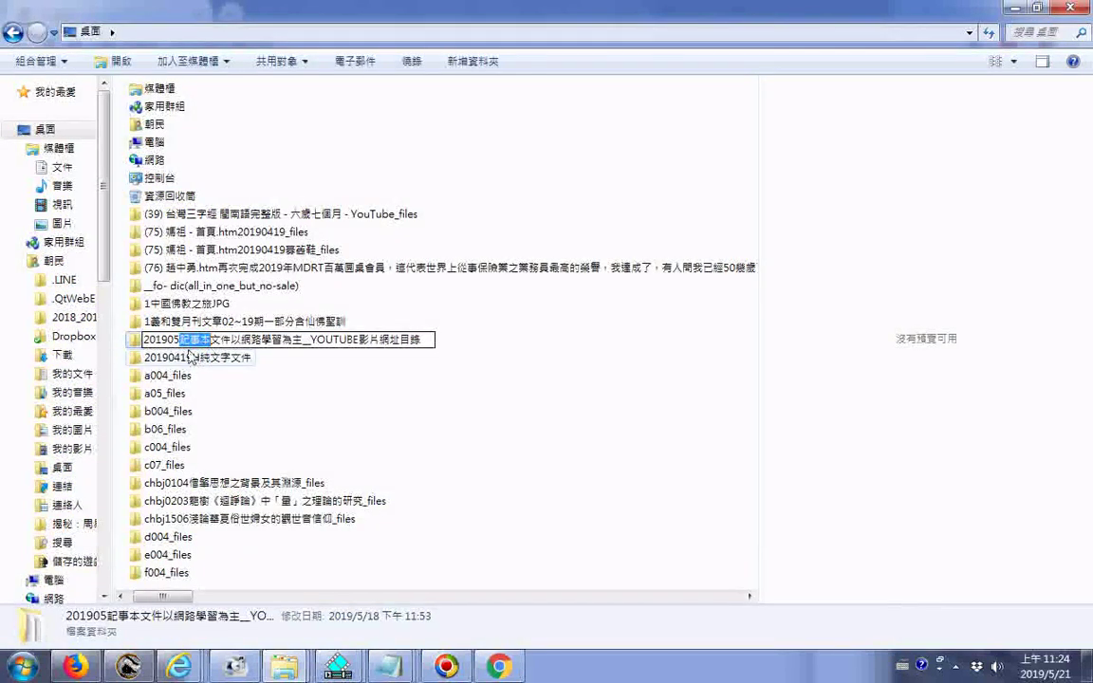
{"action": "right_click", "coordinate": [190, 349]}
{"action": "left_click", "coordinate": [285, 373]}
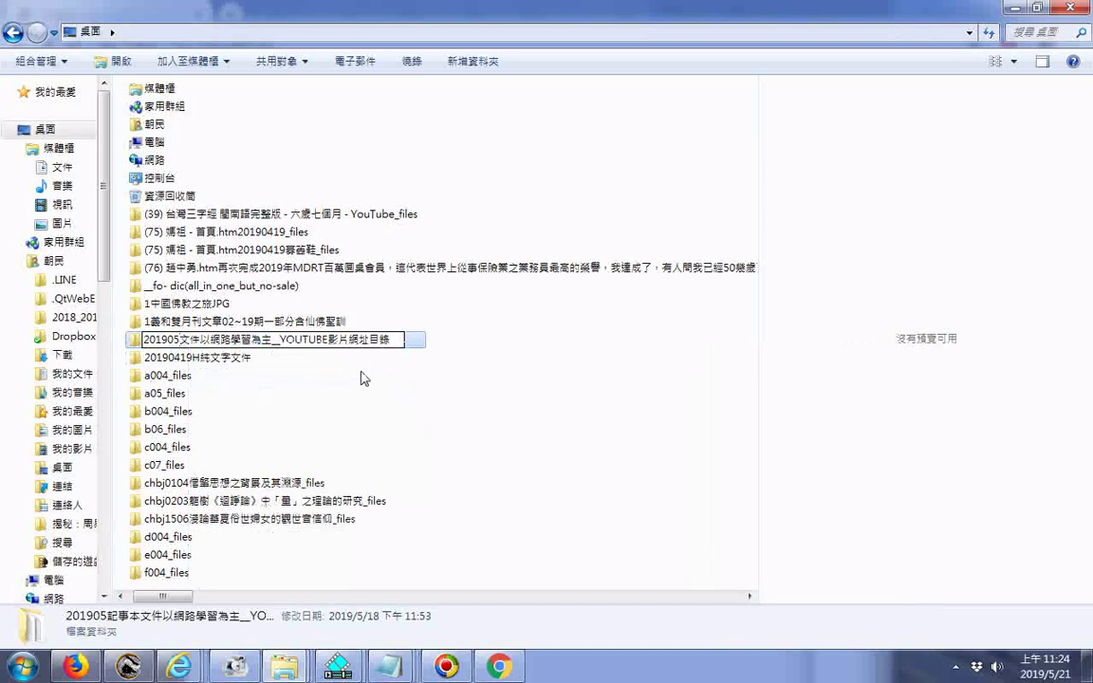
{"action": "key", "text": "Return"}
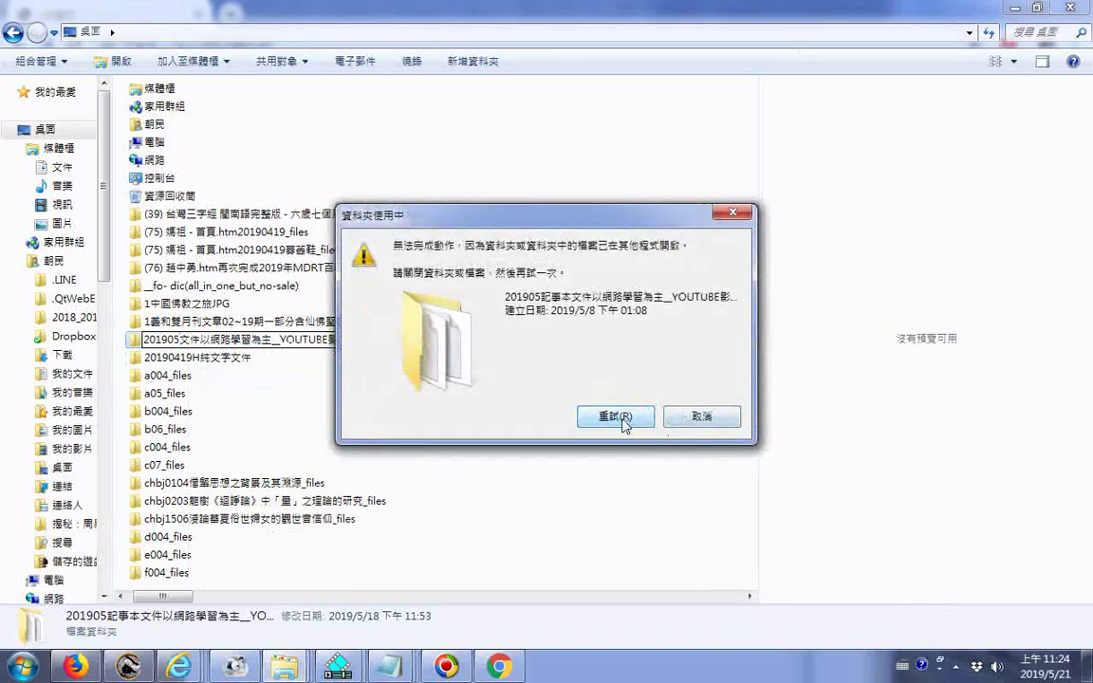
{"action": "left_click", "coordinate": [284, 667]}
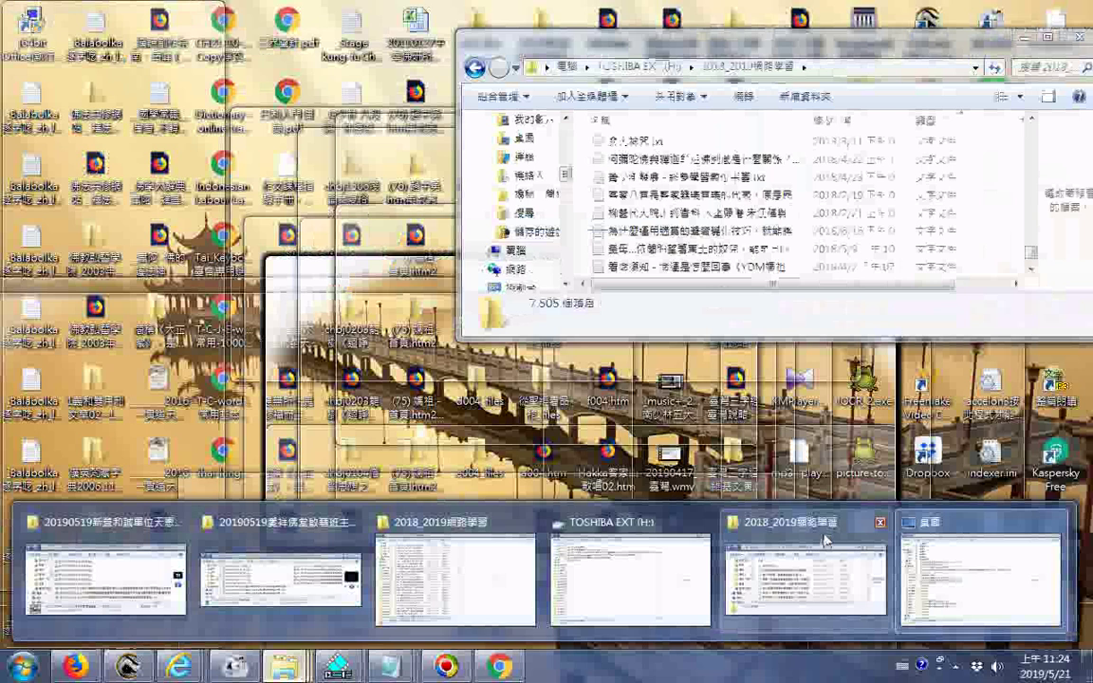
{"action": "left_click", "coordinate": [824, 539]}
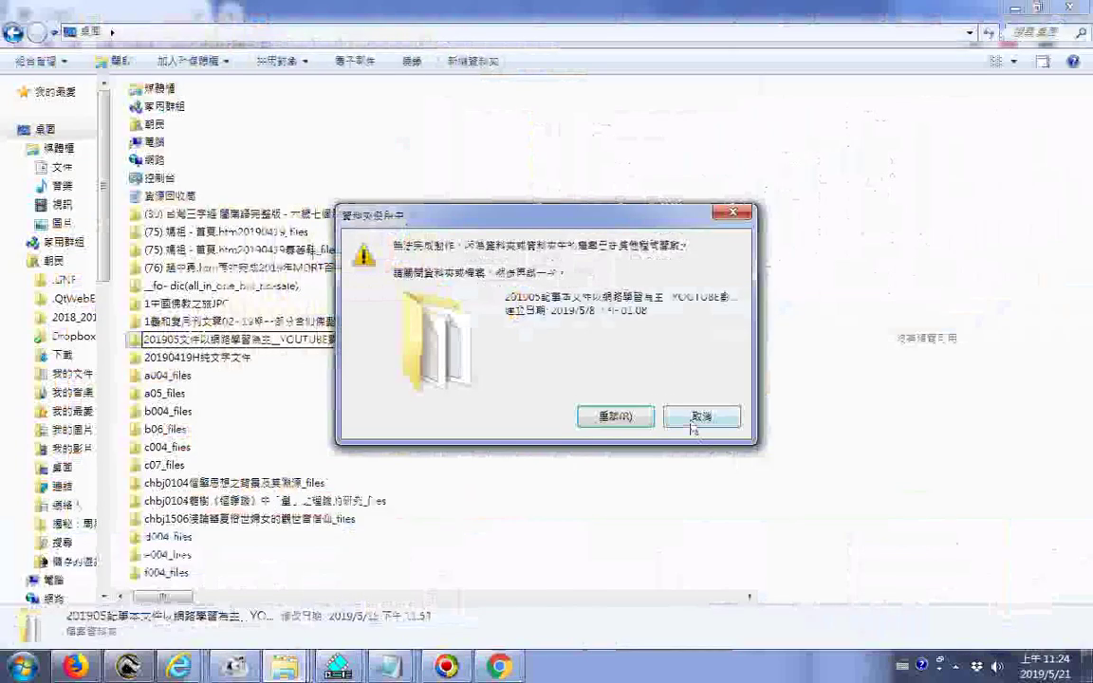
{"action": "left_click", "coordinate": [693, 422]}
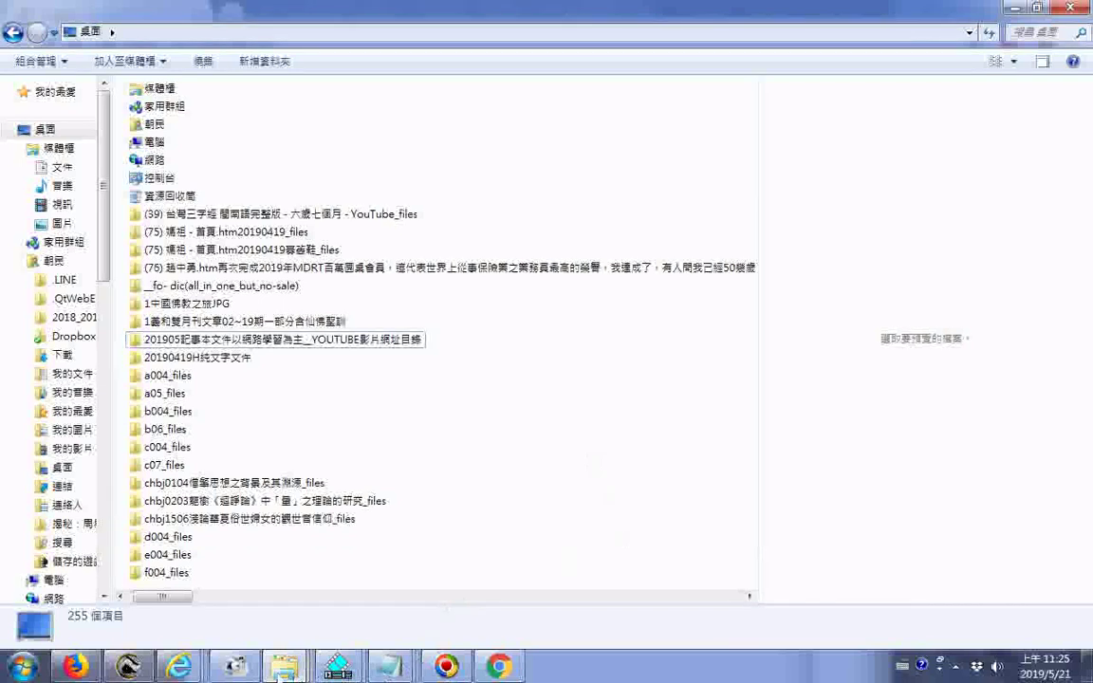
Decline replacing the existing 201905記事本 folder in 2018_2019網路學習 on TOSHIBA EXT (H:)
{"action": "mouse_move", "coordinate": [268, 675]}
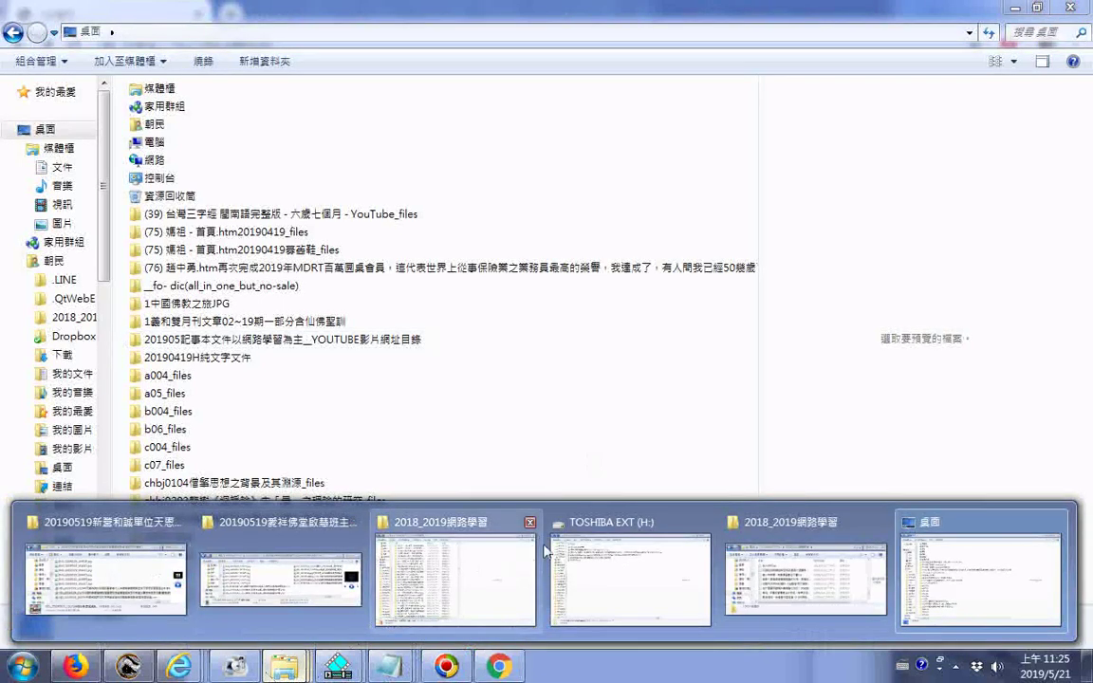
{"action": "left_click", "coordinate": [750, 575]}
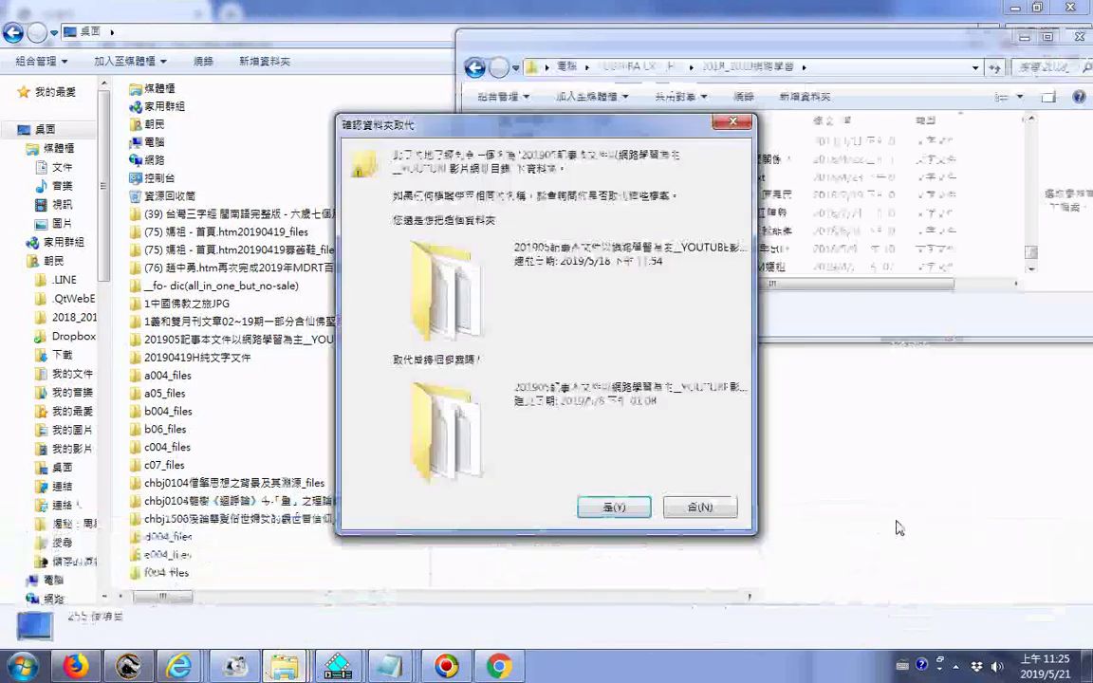
{"action": "left_click", "coordinate": [714, 504]}
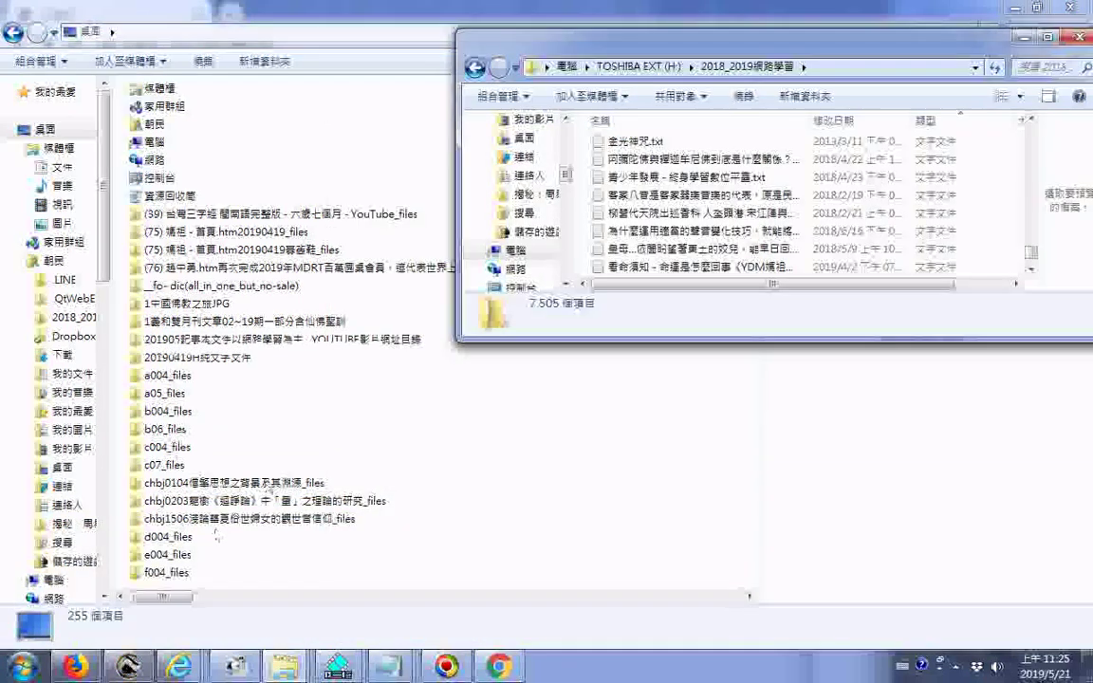
Rename the desktop's 201905記事本 folder to 201905文件以網路學習為主__YOUTUBE影片網址目錄 by cutting 記事本 from its name
{"action": "left_click", "coordinate": [195, 339]}
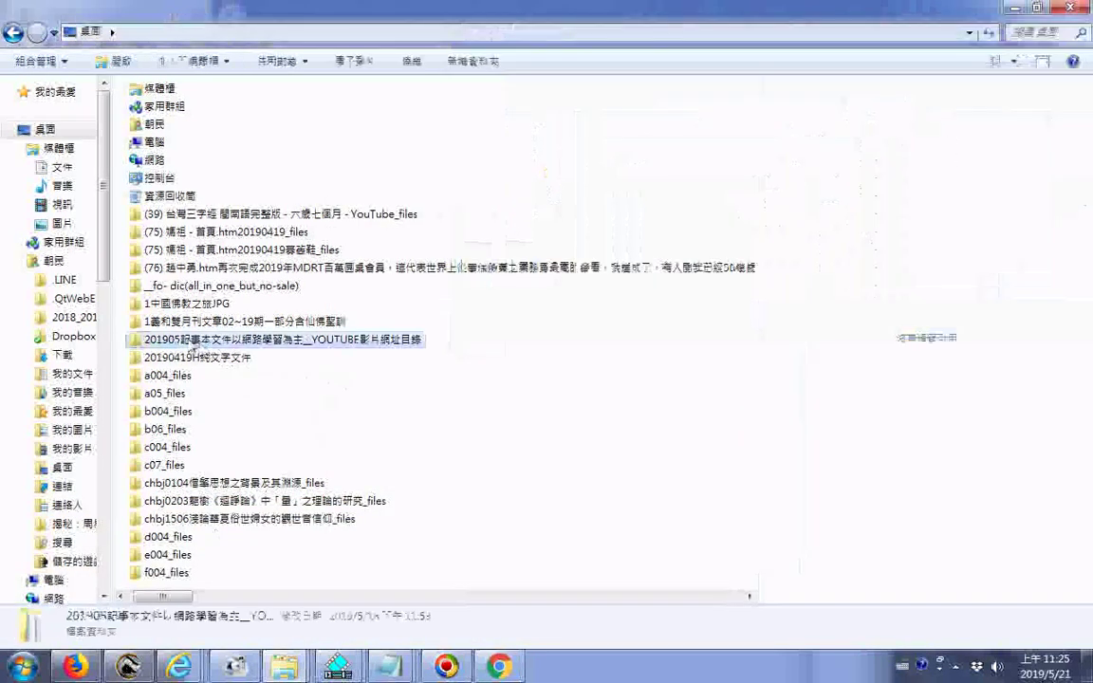
{"action": "left_click", "coordinate": [185, 339]}
{"action": "left_click", "coordinate": [177, 340]}
{"action": "left_click_drag", "start_coordinate": [176, 340], "coordinate": [208, 347]}
{"action": "right_click", "coordinate": [208, 345]}
{"action": "left_click", "coordinate": [263, 372]}
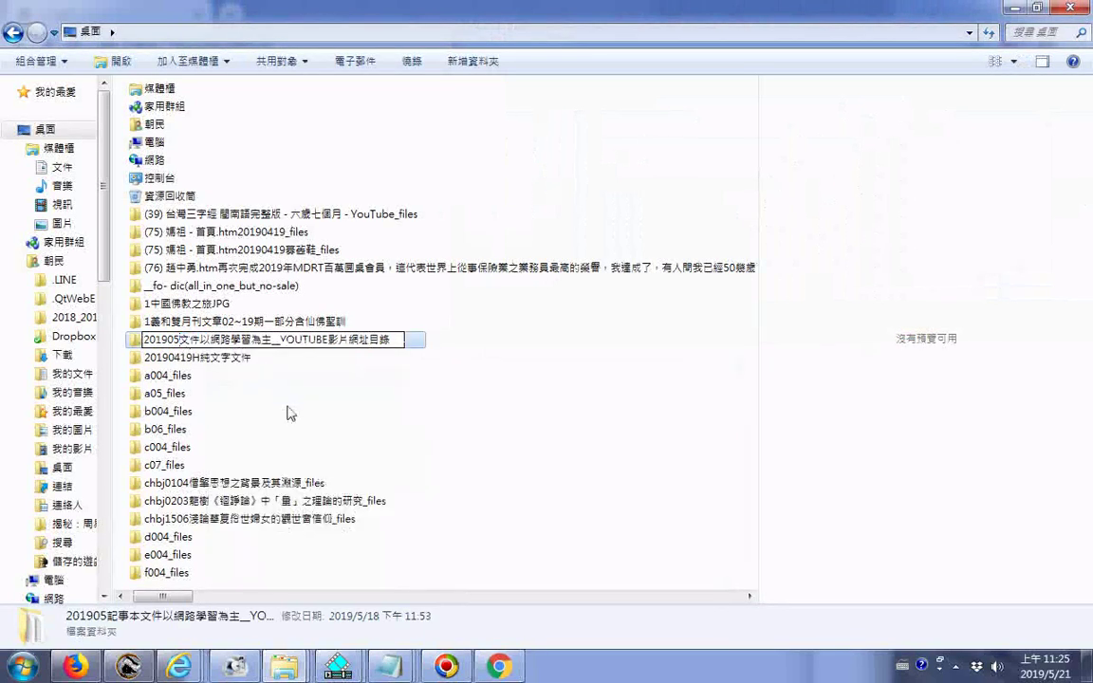
{"action": "key", "text": "Return"}
{"action": "left_click", "coordinate": [317, 557]}
Copy the renamed 201905文件 folder from the desktop into the 2018_2019網路學習 folder on TOSHIBA EXT (H:)
{"action": "left_click", "coordinate": [284, 667]}
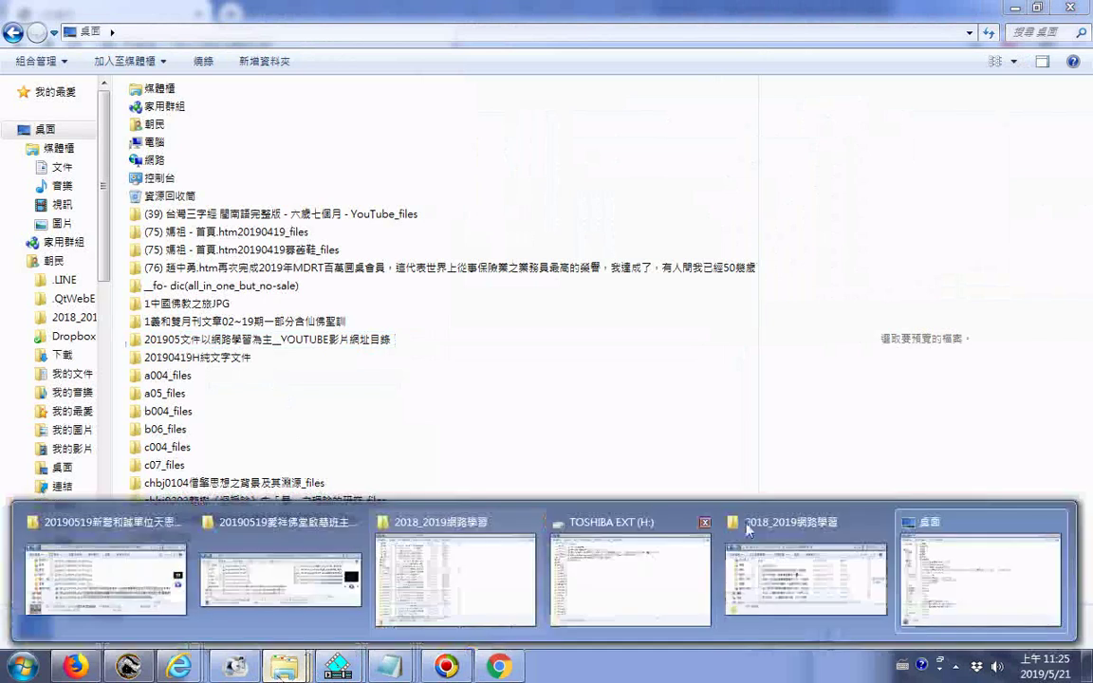
{"action": "left_click", "coordinate": [747, 530]}
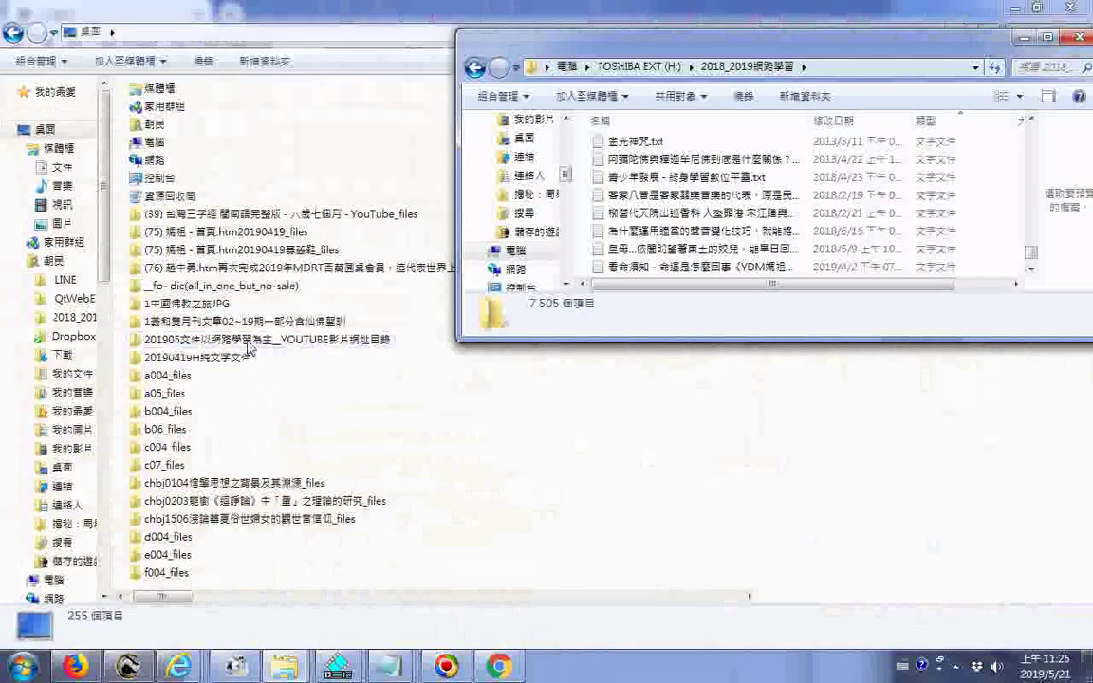
{"action": "left_click_drag", "start_coordinate": [249, 349], "coordinate": [579, 175]}
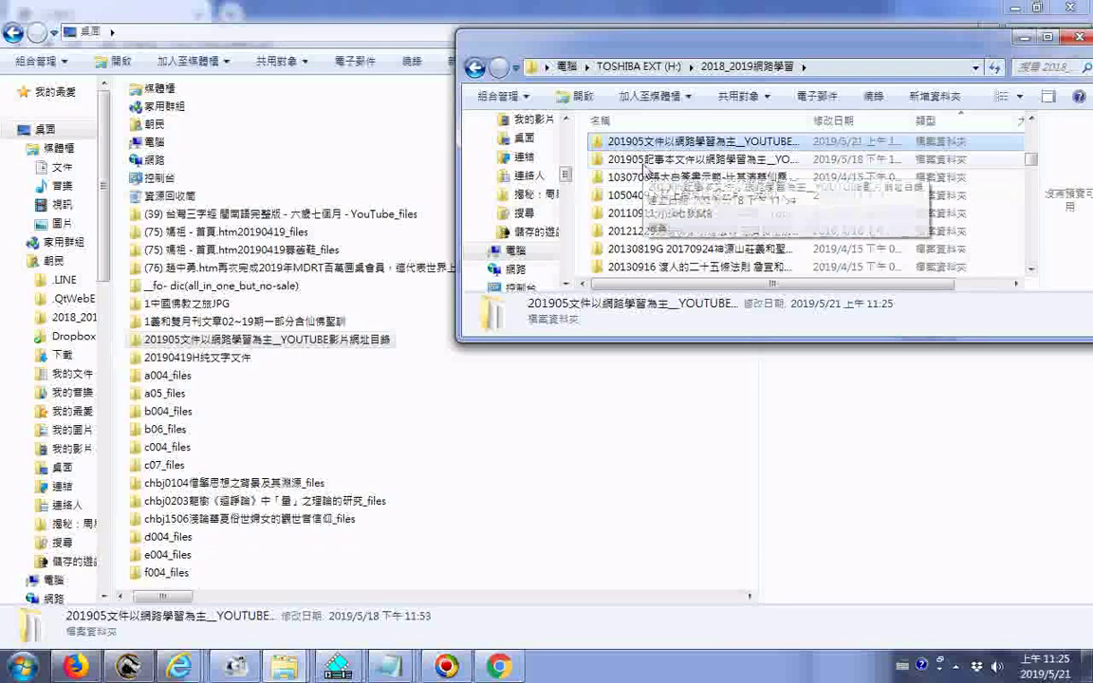
Look through TOSHIBA EXT (H:) in Cerberus's root directory browser for the renamed 201905文件 folder, and leave the user configuration without changes
{"action": "left_click", "coordinate": [142, 666]}
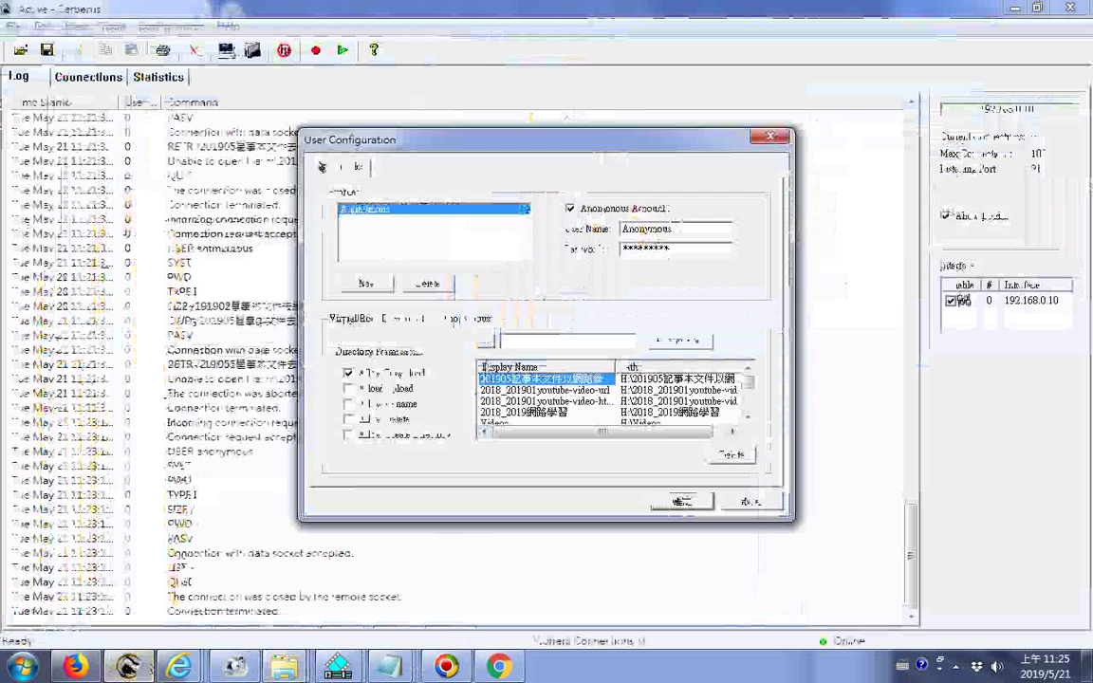
{"action": "left_click", "coordinate": [438, 319]}
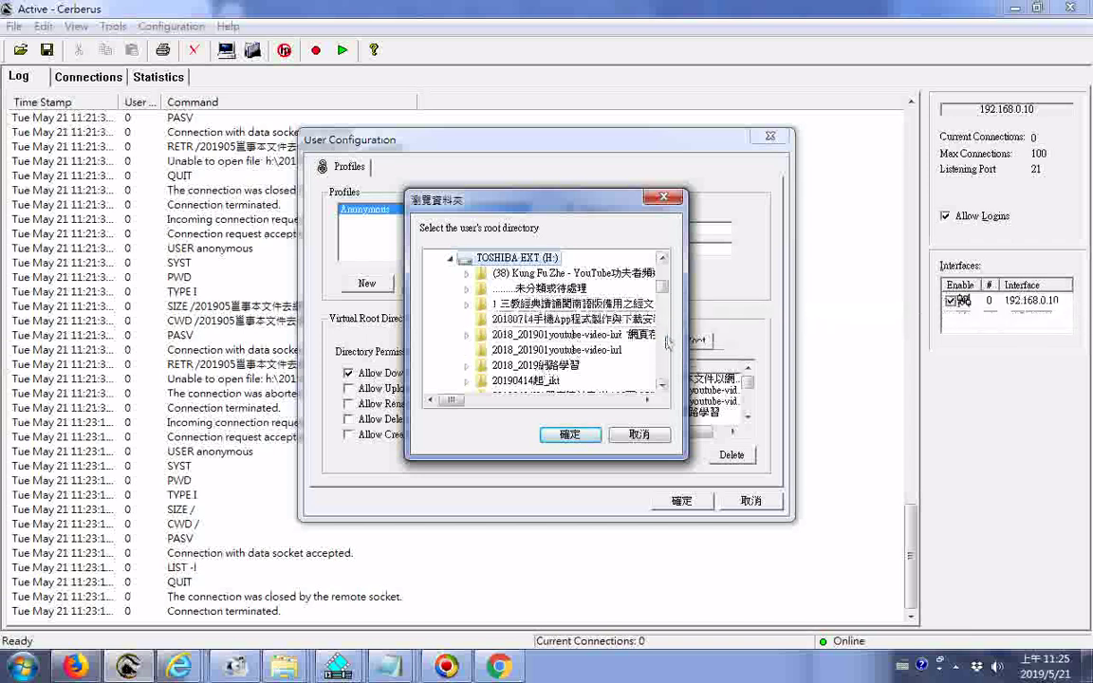
{"action": "scroll", "coordinate": [576, 353], "scroll_direction": "down", "scroll_amount": 3}
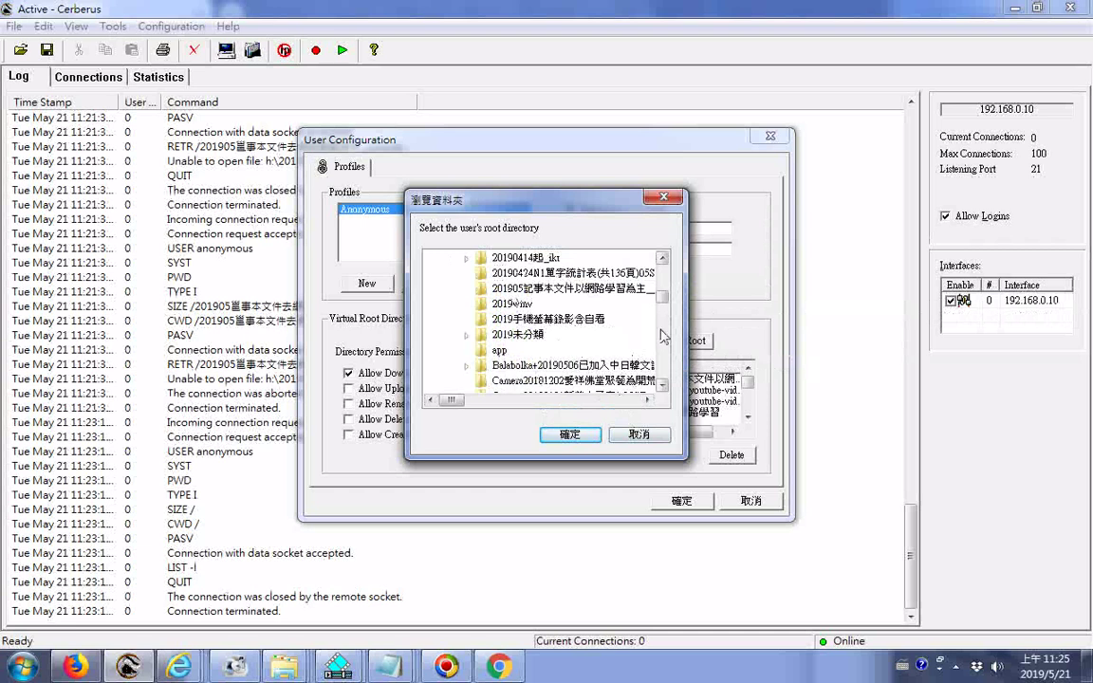
{"action": "scroll", "coordinate": [662, 336], "scroll_direction": "down", "scroll_amount": 10}
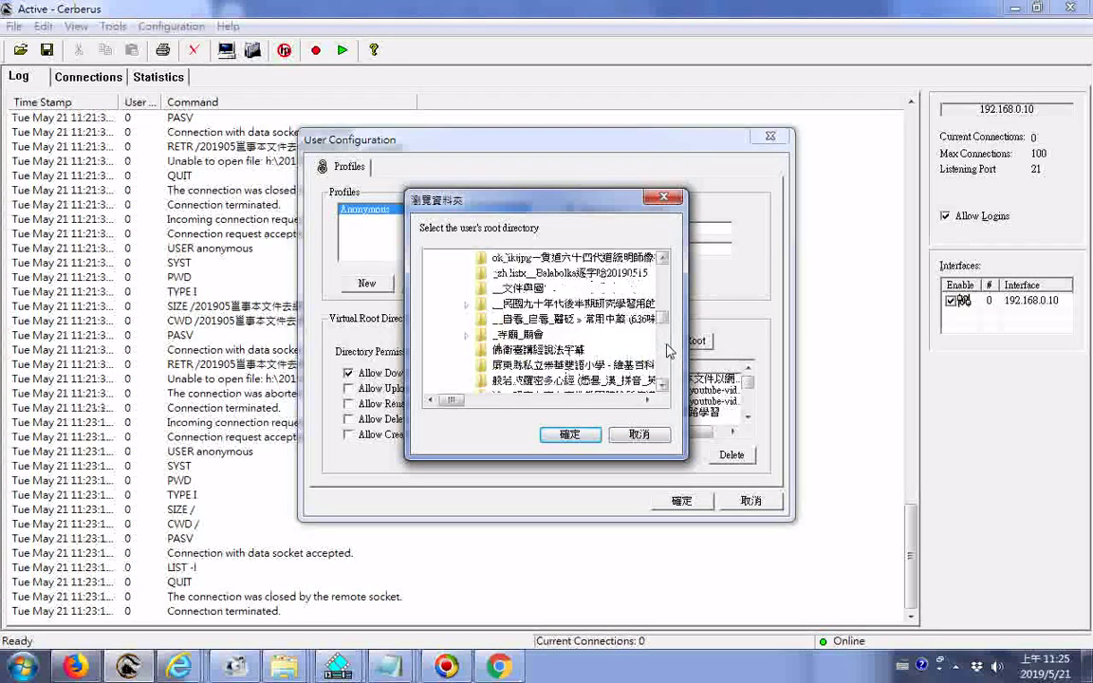
{"action": "scroll", "coordinate": [669, 352], "scroll_direction": "down", "scroll_amount": 3}
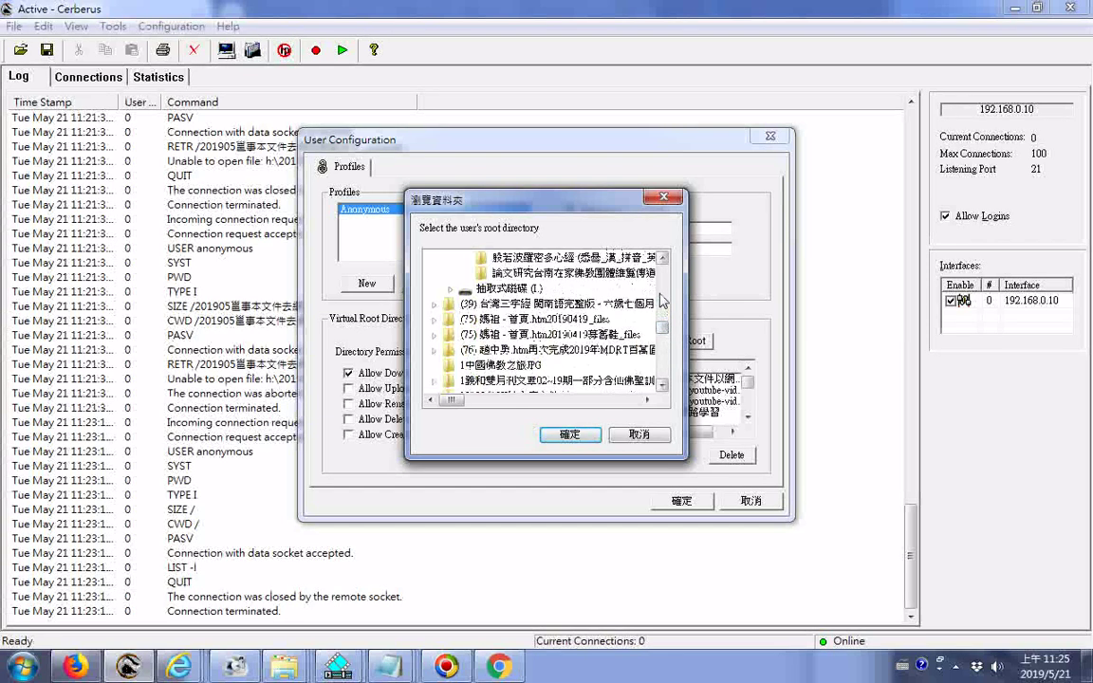
{"action": "scroll", "coordinate": [662, 300], "scroll_direction": "up", "scroll_amount": 3}
{"action": "scroll", "coordinate": [665, 294], "scroll_direction": "up", "scroll_amount": 3}
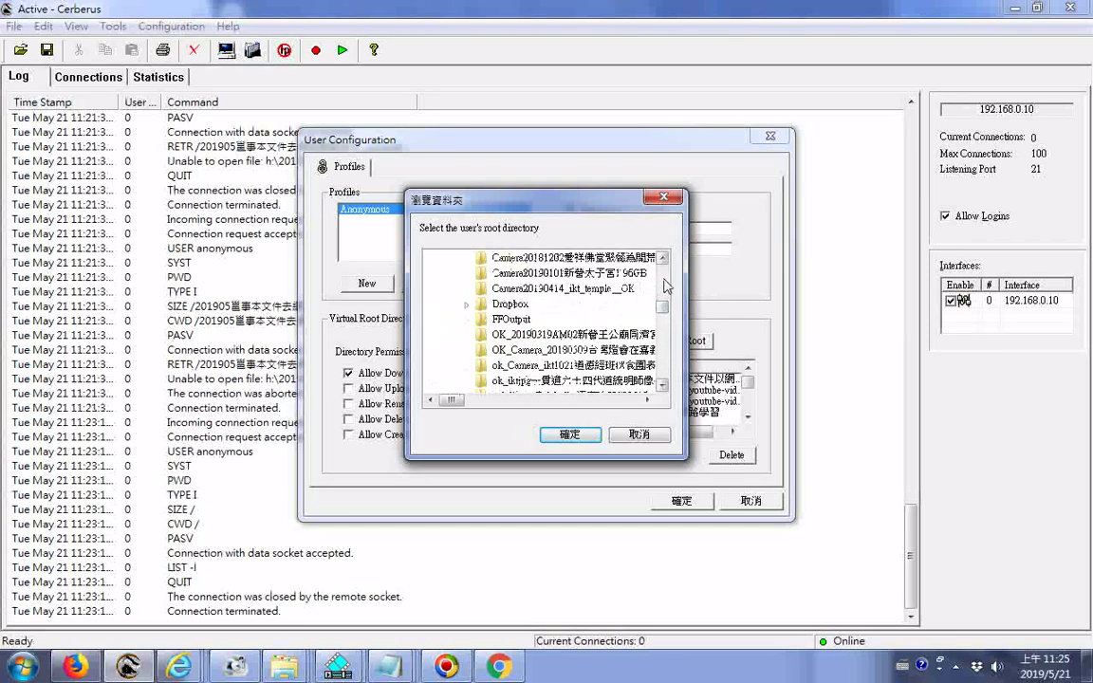
{"action": "scroll", "coordinate": [668, 287], "scroll_direction": "up", "scroll_amount": 3}
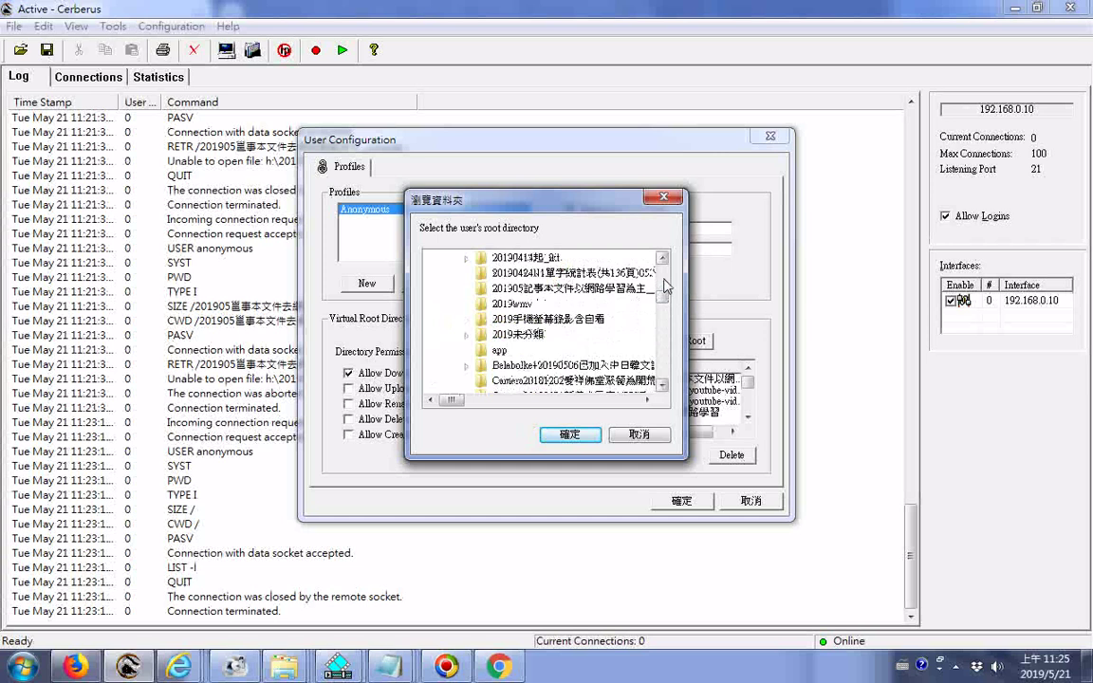
{"action": "scroll", "coordinate": [667, 286], "scroll_direction": "up", "scroll_amount": 3}
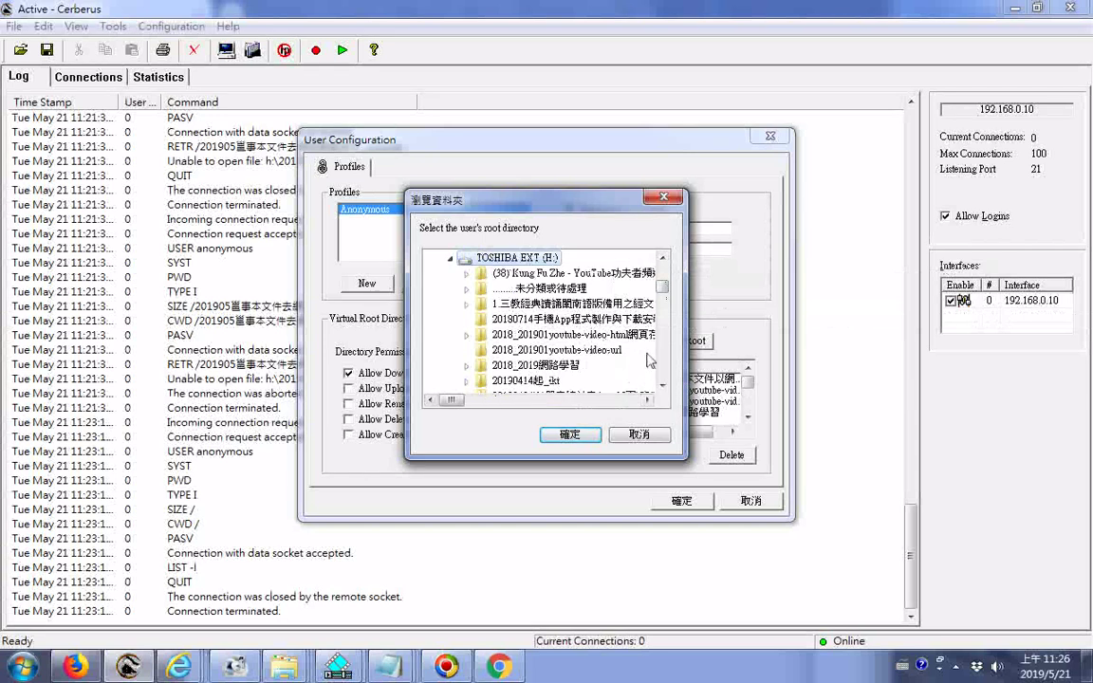
{"action": "scroll", "coordinate": [664, 359], "scroll_direction": "down", "scroll_amount": 3}
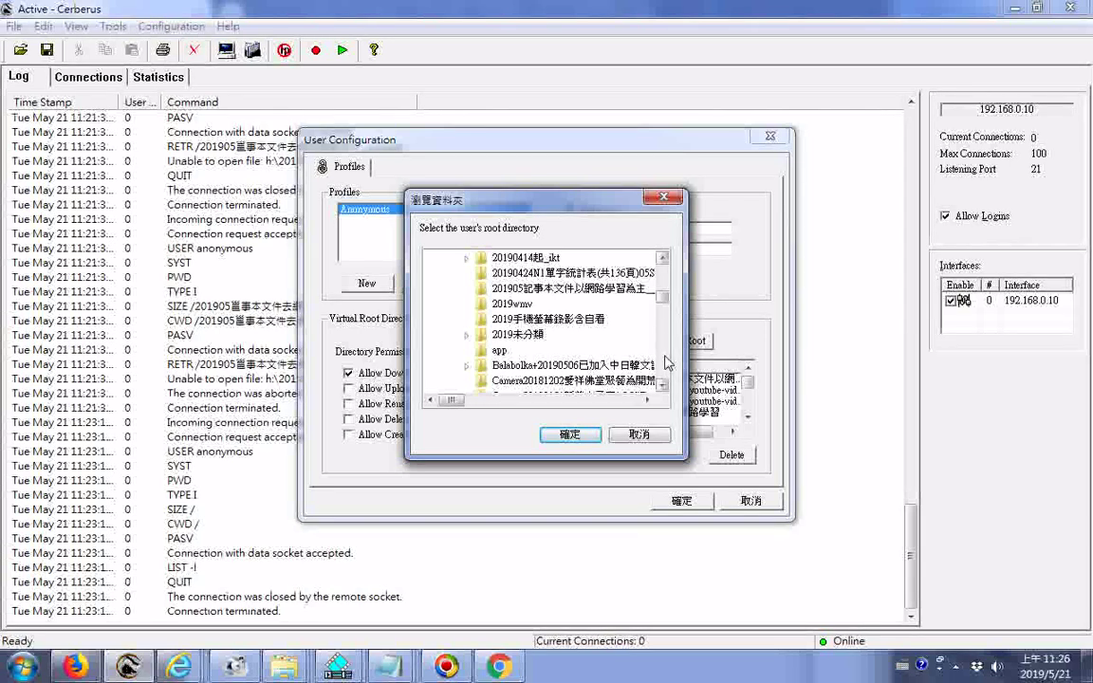
{"action": "scroll", "coordinate": [667, 364], "scroll_direction": "down", "scroll_amount": 3}
{"action": "left_click", "coordinate": [642, 436]}
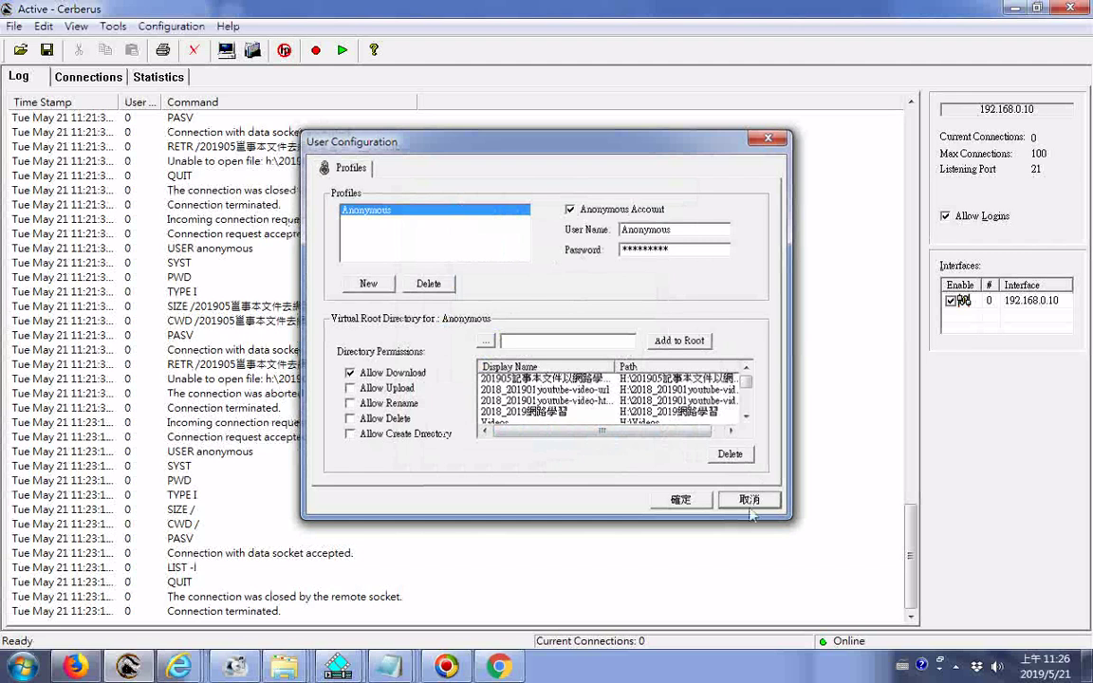
{"action": "left_click", "coordinate": [750, 501]}
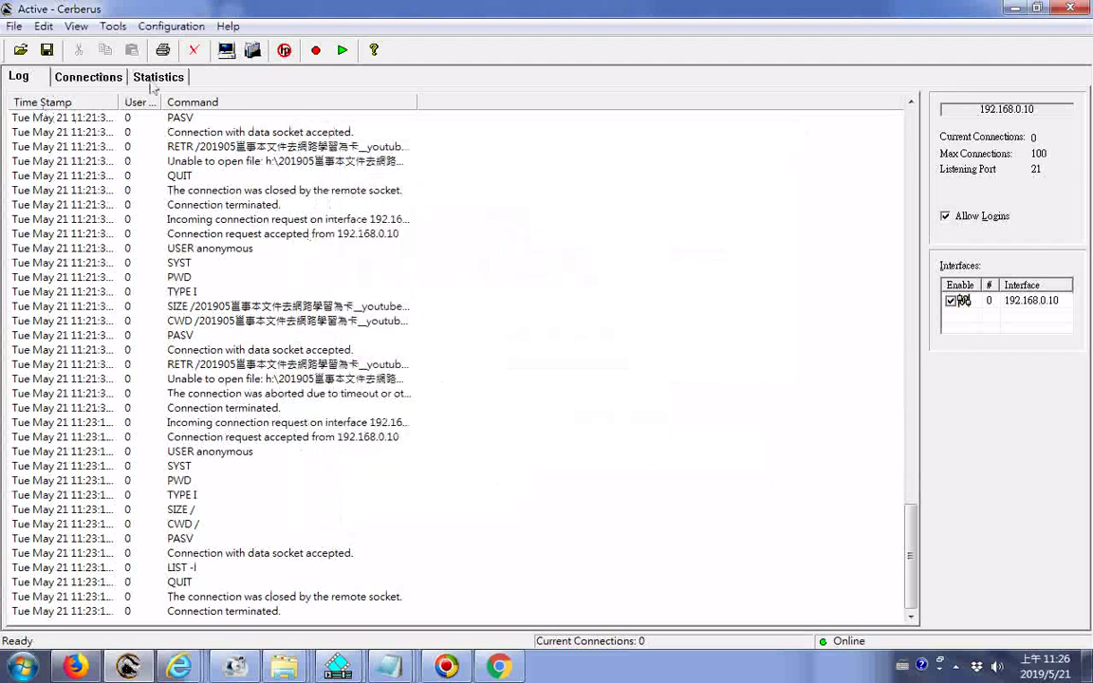
Restart the FTP server and browse TOSHIBA EXT (H:) again for the 201905文件 folder from the Anonymous profile's directory settings
{"action": "left_click", "coordinate": [316, 49]}
{"action": "left_click", "coordinate": [343, 49]}
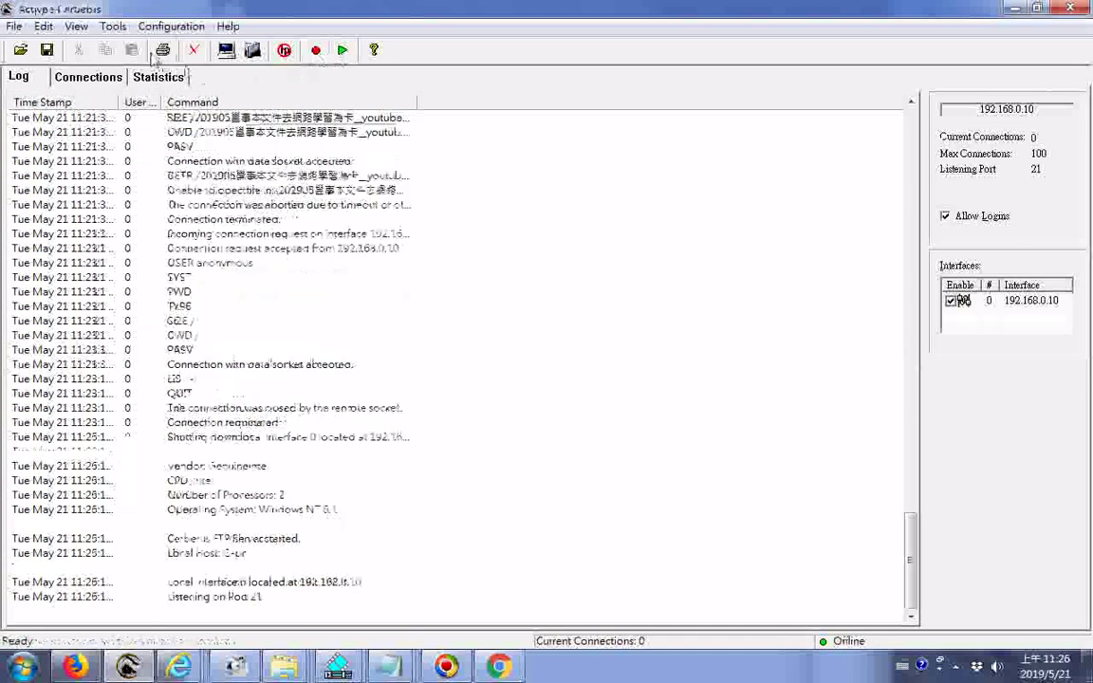
{"action": "left_click", "coordinate": [161, 27]}
{"action": "left_click", "coordinate": [166, 66]}
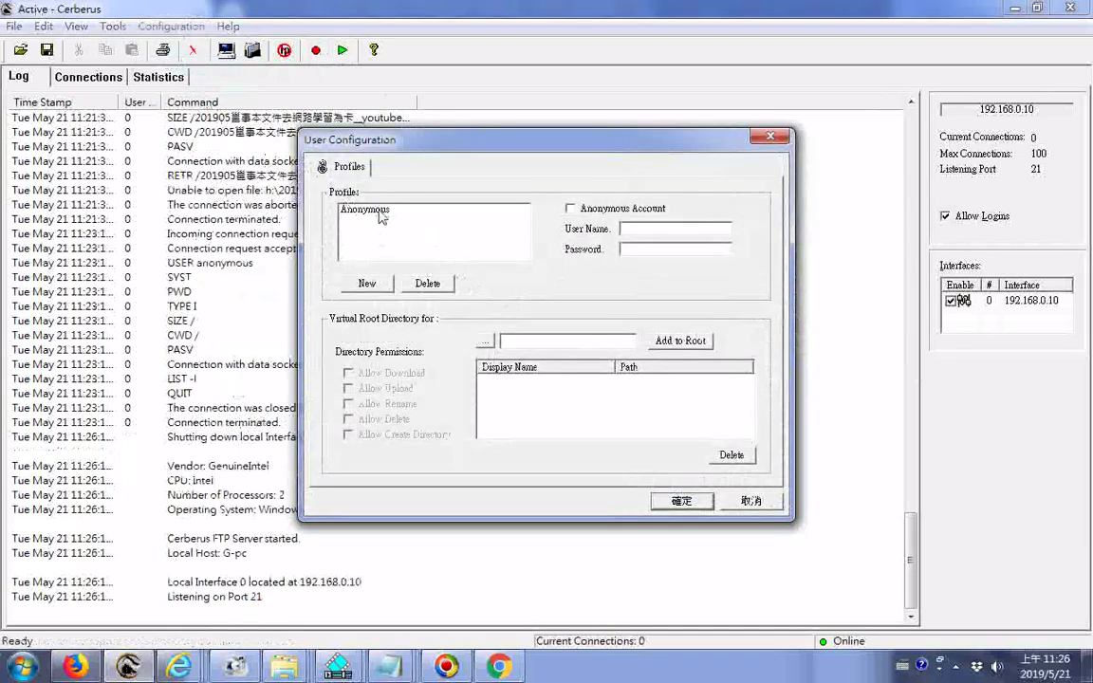
{"action": "left_click", "coordinate": [380, 217]}
{"action": "left_click", "coordinate": [487, 343]}
{"action": "left_click", "coordinate": [548, 366]}
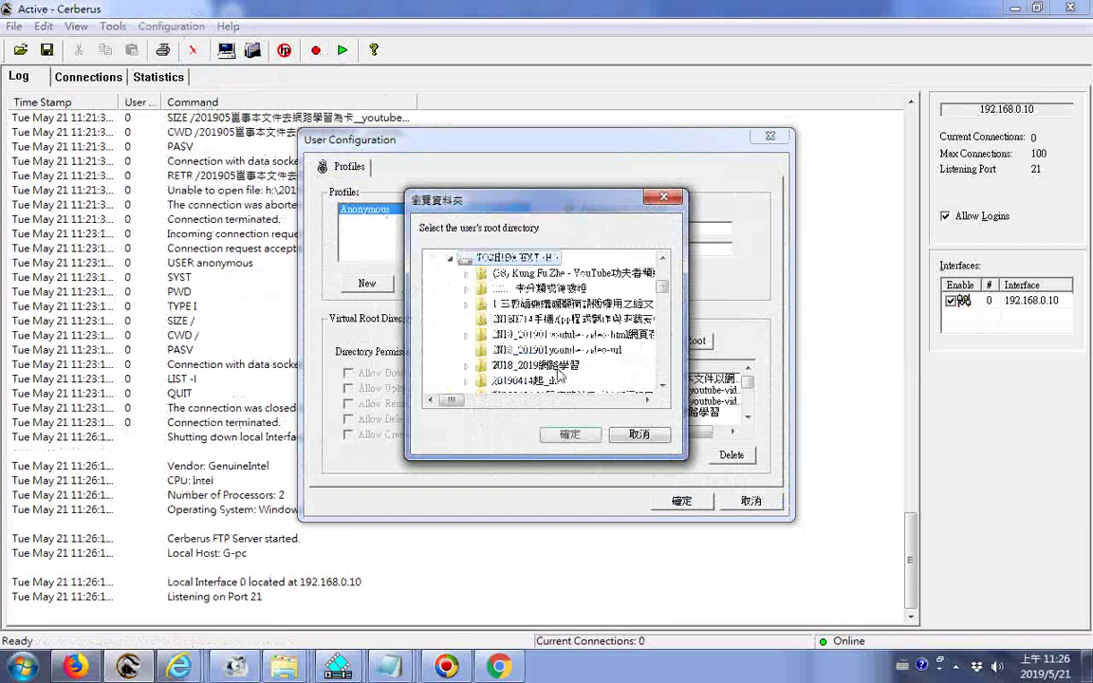
{"action": "left_click", "coordinate": [666, 363]}
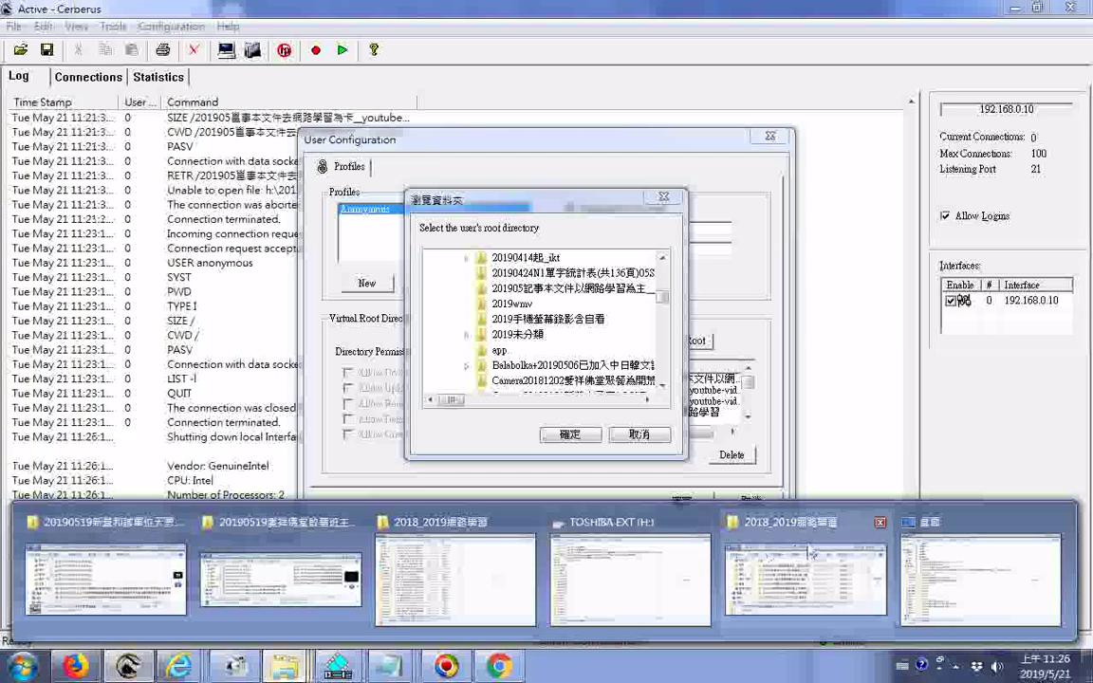
Move the old 201905記事本 folder from 2018_2019網路學習 to the root of TOSHIBA EXT (H:), merging folders and replacing all same-named files
{"action": "left_click", "coordinate": [778, 575]}
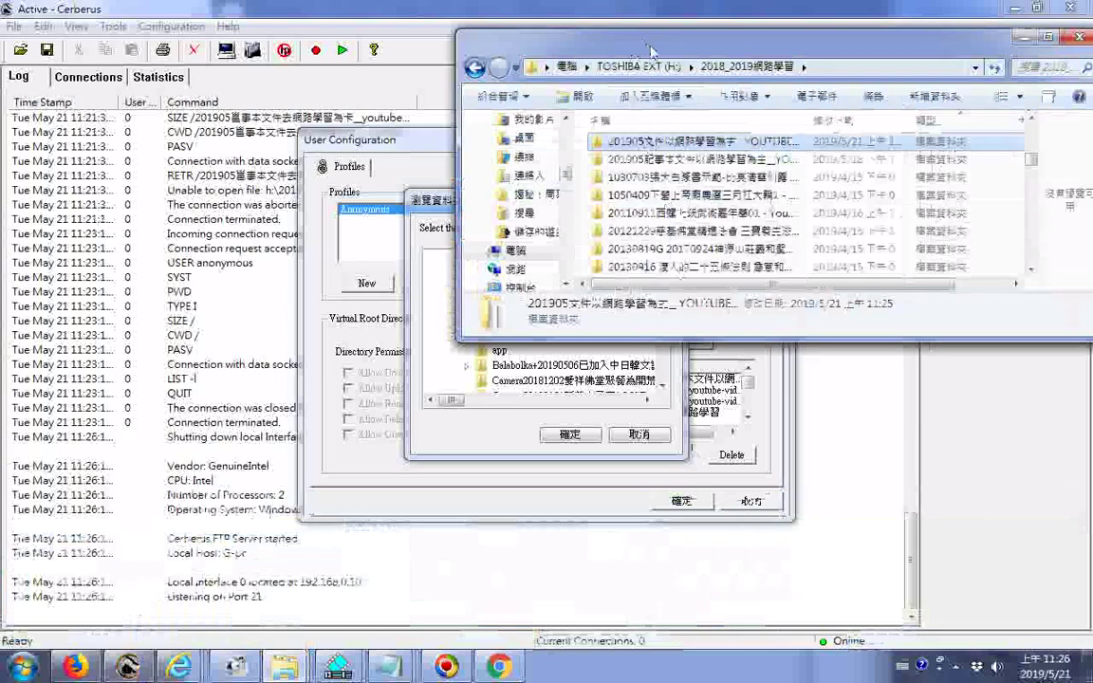
{"action": "left_click_drag", "start_coordinate": [634, 50], "coordinate": [839, 194]}
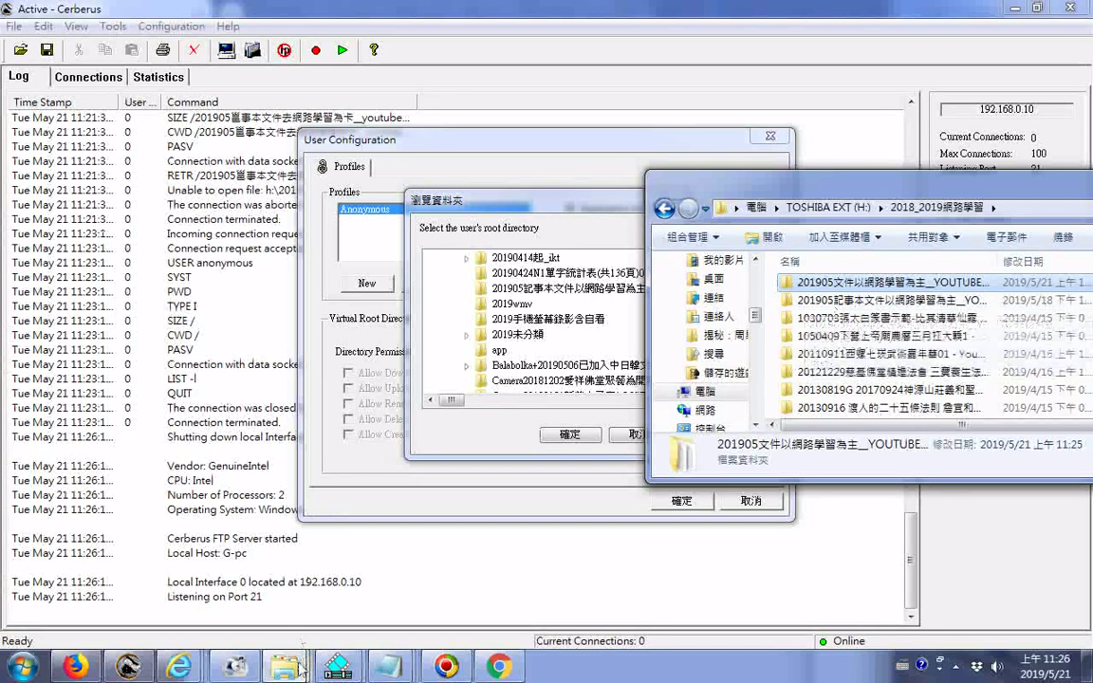
{"action": "mouse_move", "coordinate": [285, 667]}
{"action": "left_click", "coordinate": [626, 569]}
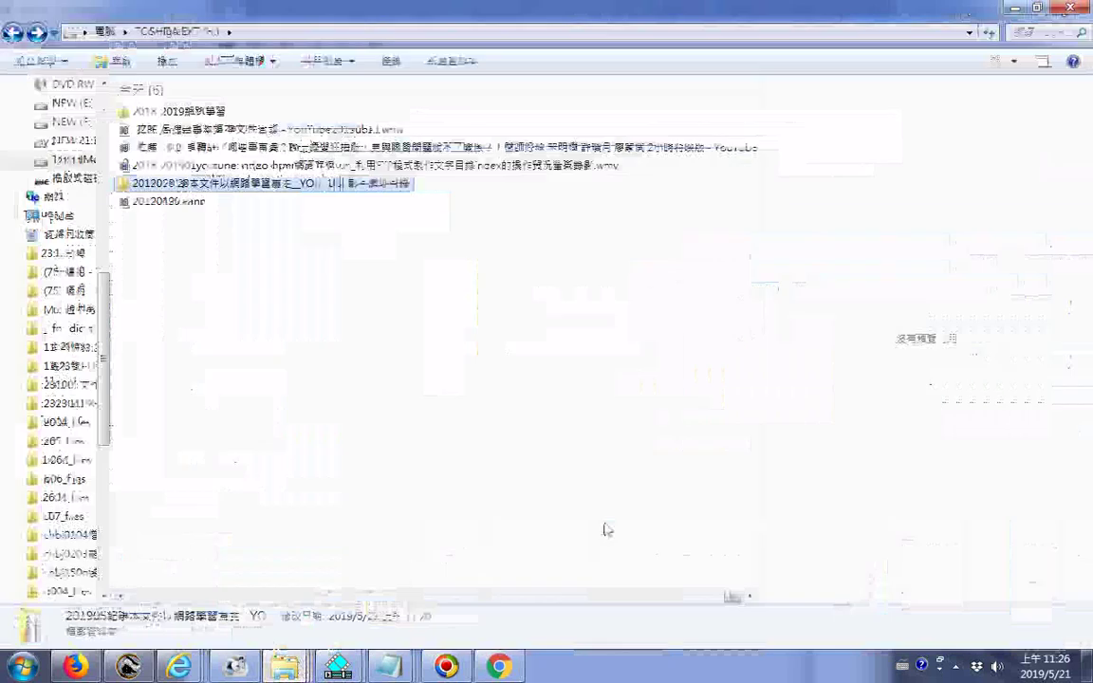
{"action": "left_click", "coordinate": [1048, 13]}
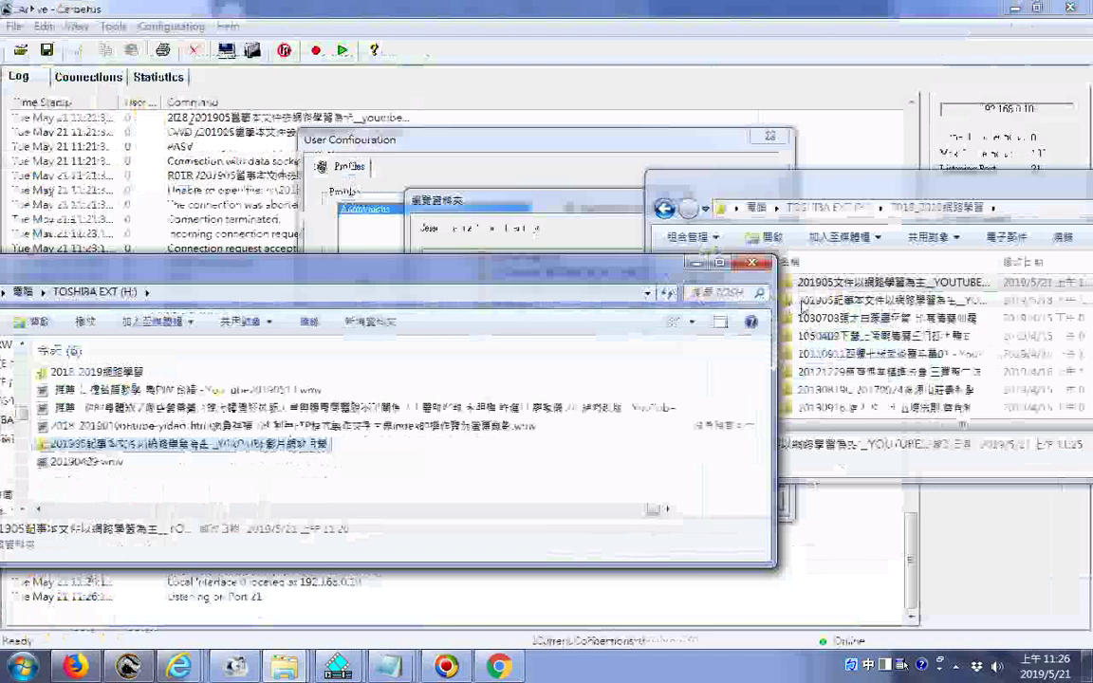
{"action": "left_click_drag", "start_coordinate": [143, 444], "coordinate": [342, 436]}
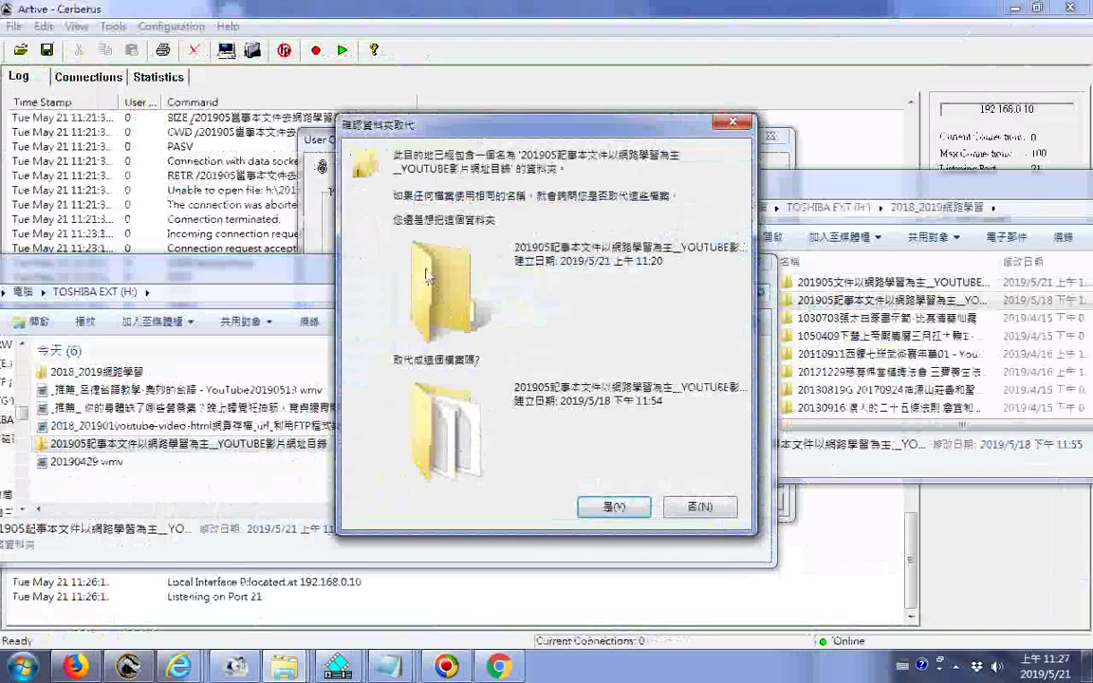
{"action": "key", "text": "Return"}
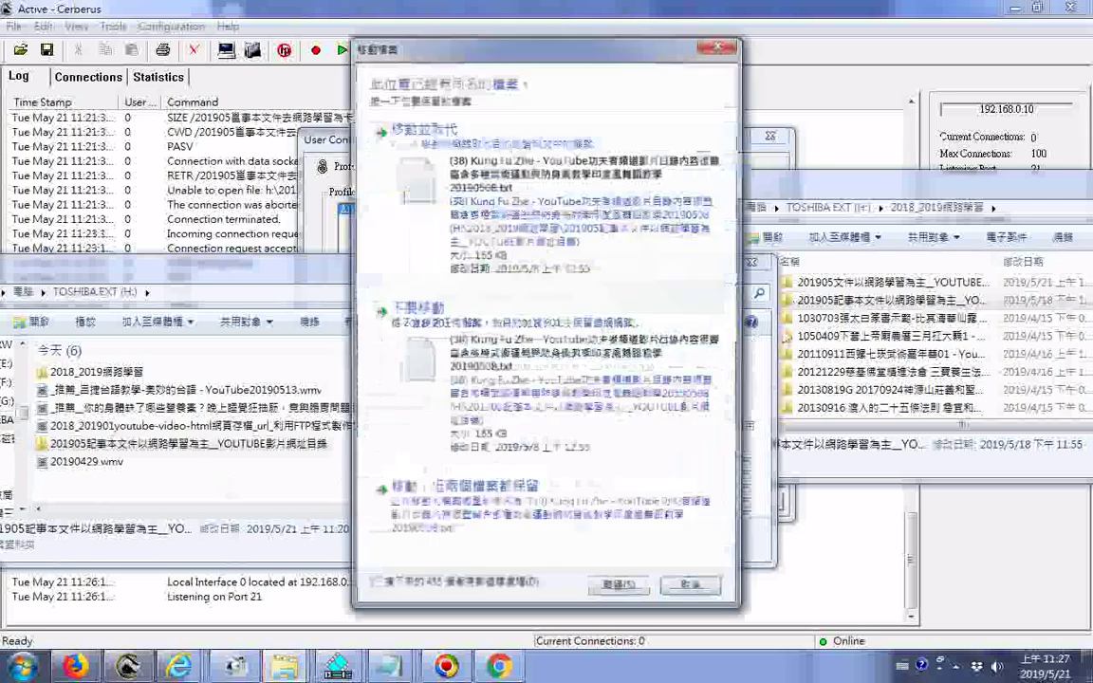
{"action": "left_click", "coordinate": [645, 190]}
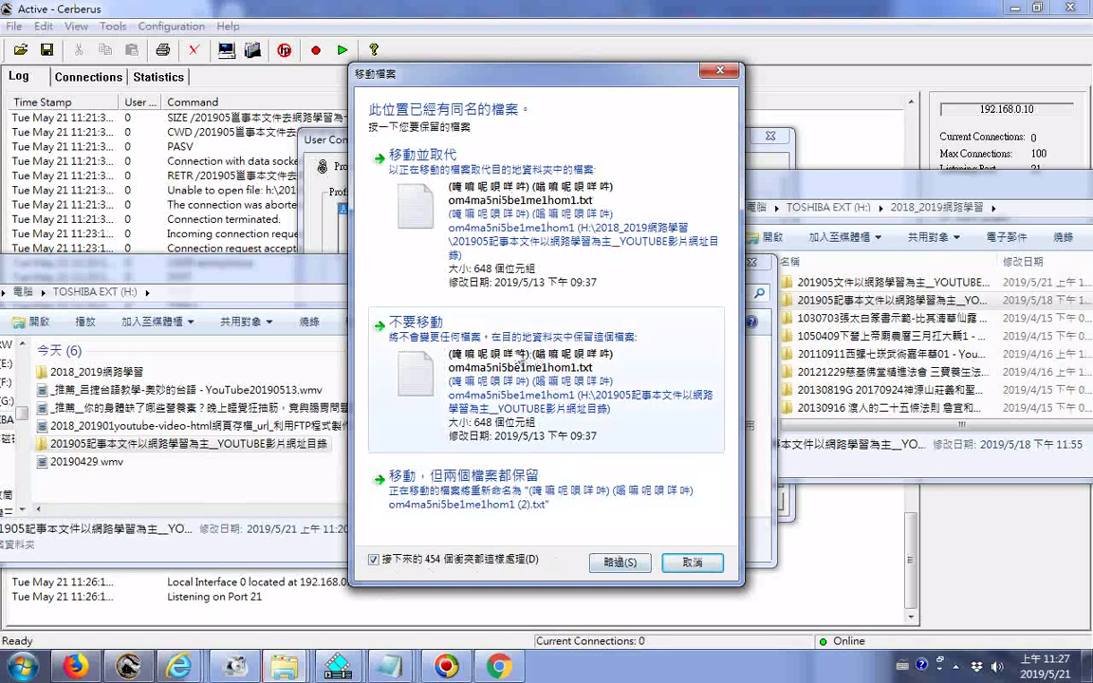
{"action": "left_click", "coordinate": [466, 254]}
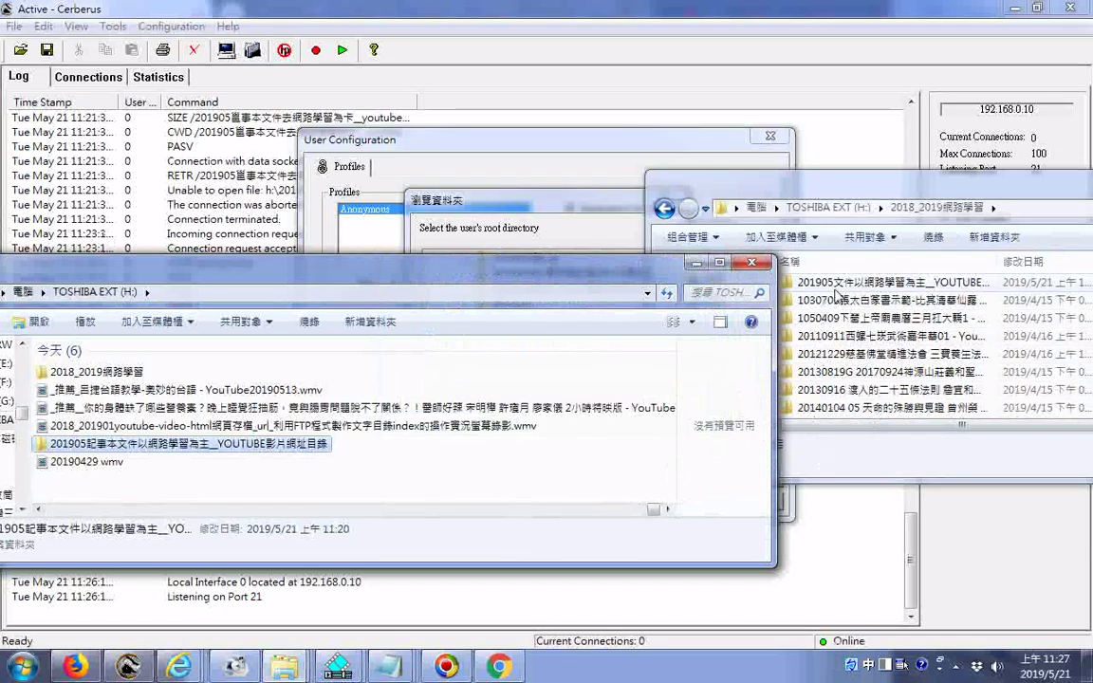
{"action": "left_click", "coordinate": [698, 265]}
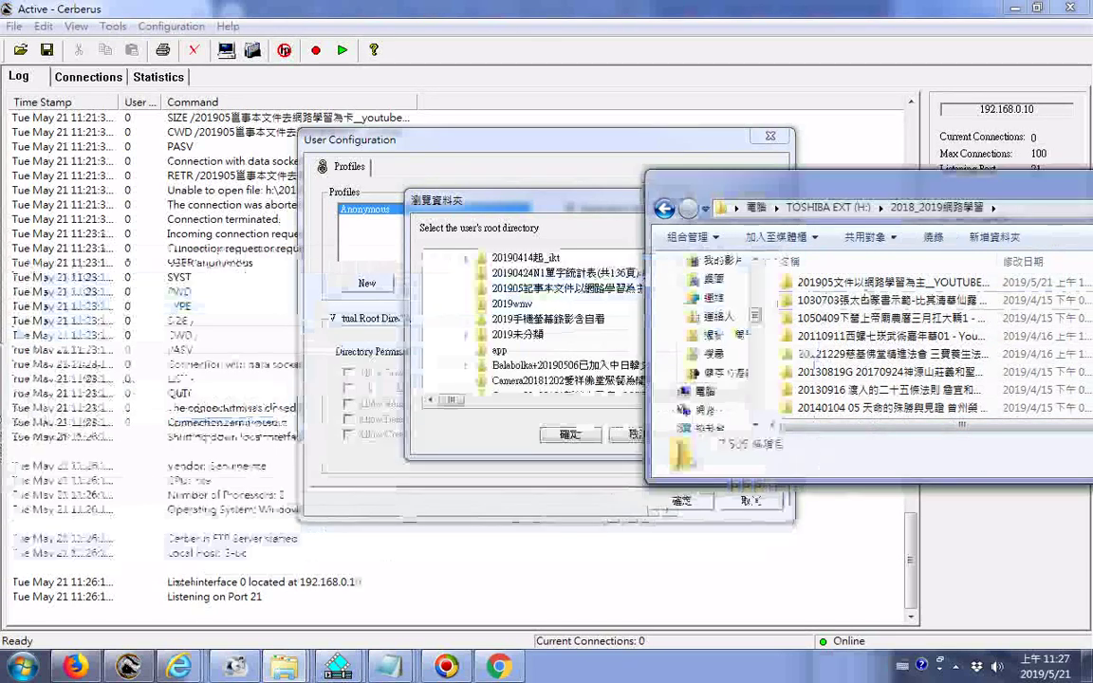
Copy the full name of the 201905文件 folder in 2018_2019網路學習 into a new Notepad document
{"action": "left_click", "coordinate": [887, 282]}
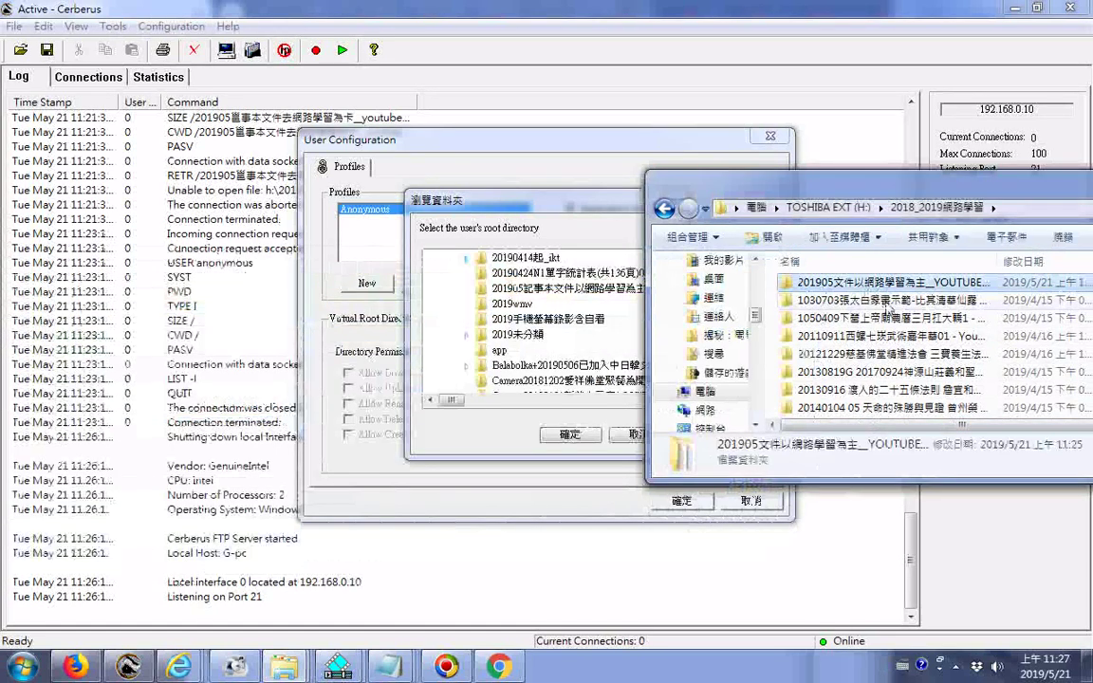
{"action": "left_click", "coordinate": [887, 282]}
{"action": "left_click_drag", "start_coordinate": [926, 283], "coordinate": [842, 284]}
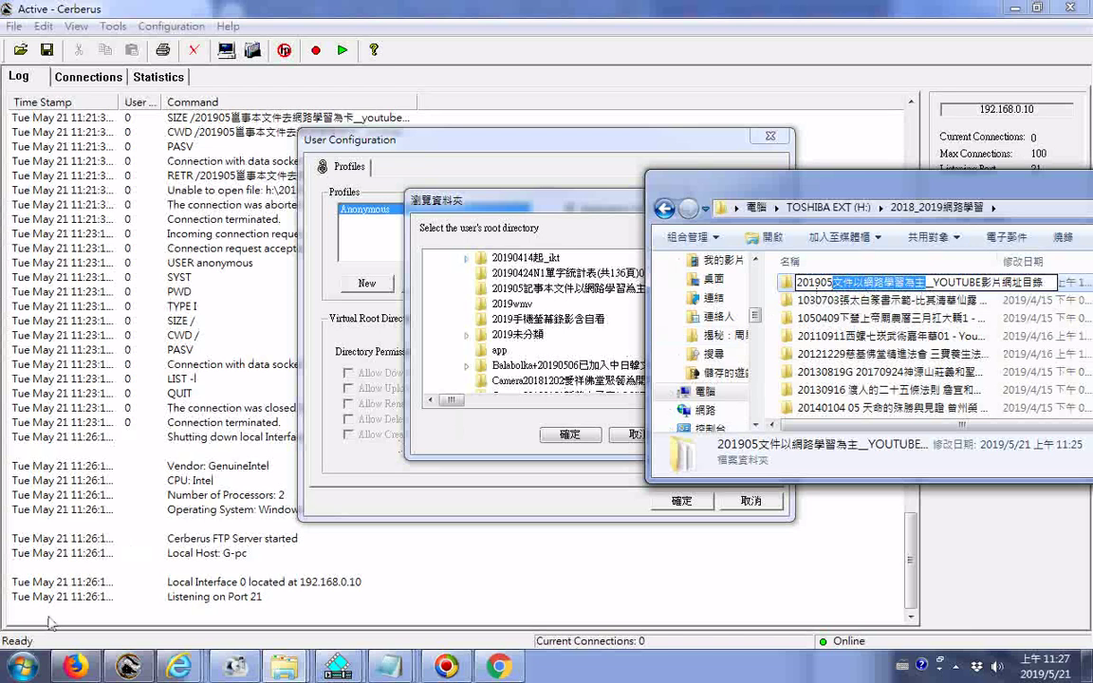
{"action": "key", "text": "Return"}
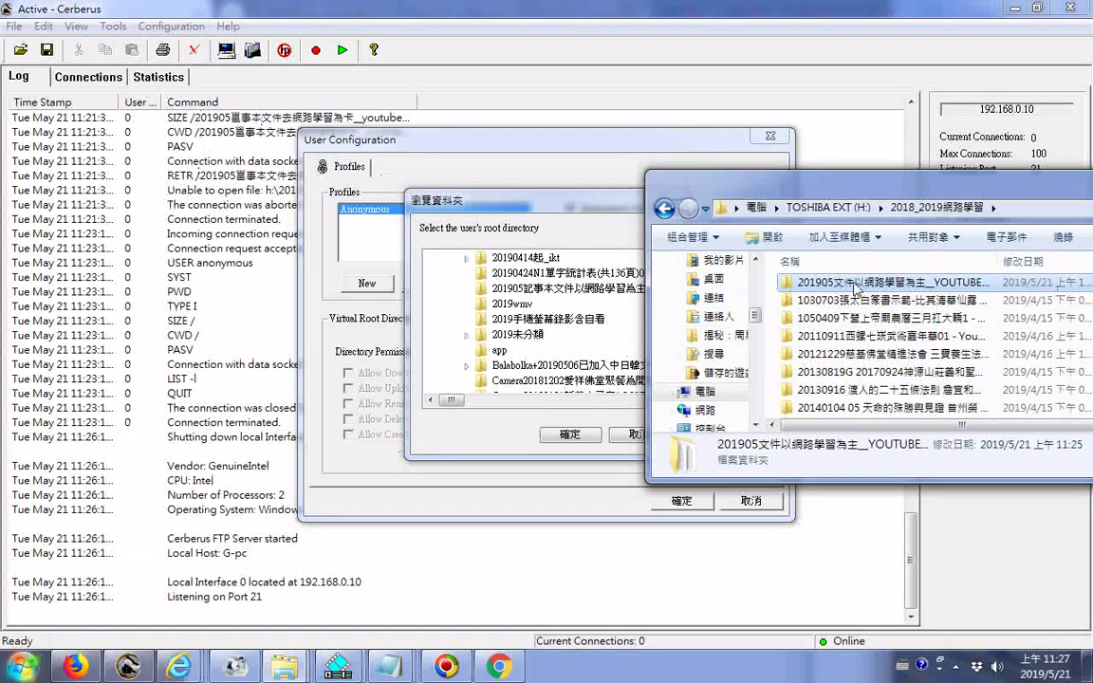
{"action": "left_click", "coordinate": [857, 283]}
{"action": "left_click", "coordinate": [19, 665]}
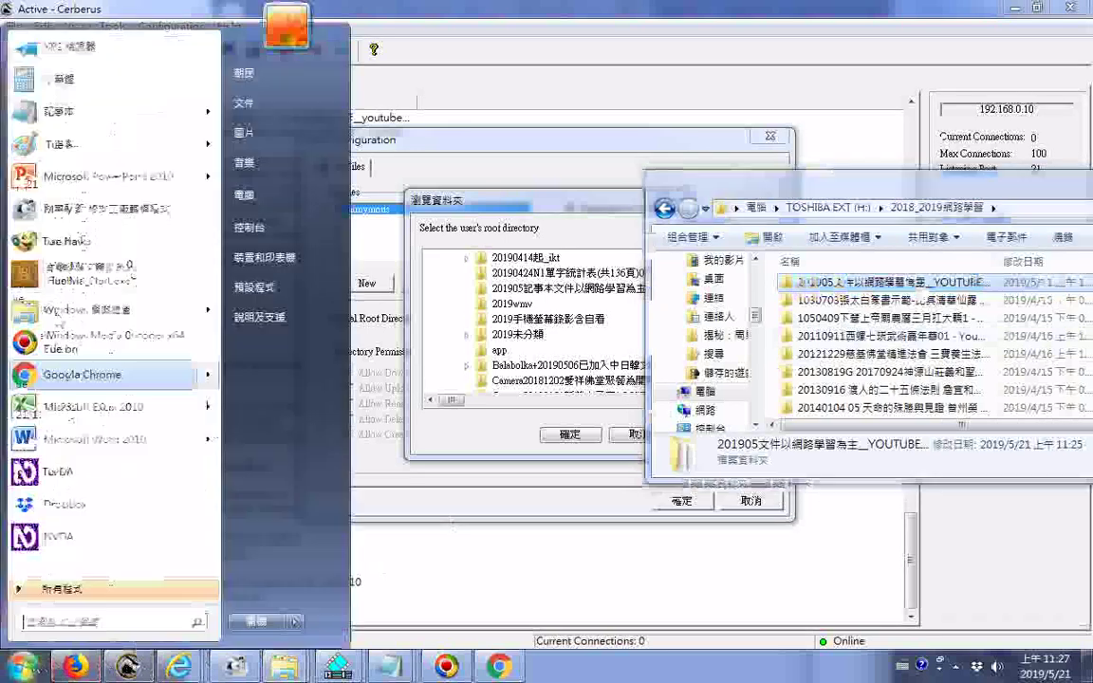
{"action": "left_click", "coordinate": [59, 111]}
{"action": "right_click", "coordinate": [351, 319]}
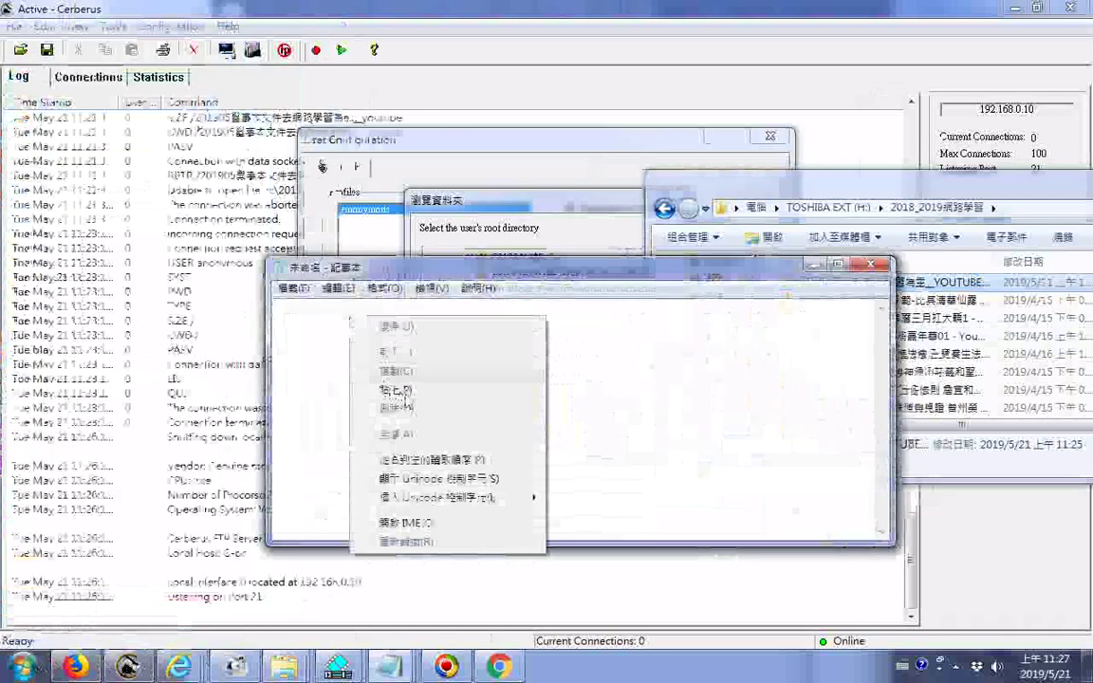
{"action": "left_click", "coordinate": [397, 390]}
Rename the 201905文件 folder in 2018_2019網路學習 to 201905__YOUTUBE_video-url
{"action": "left_click", "coordinate": [906, 284]}
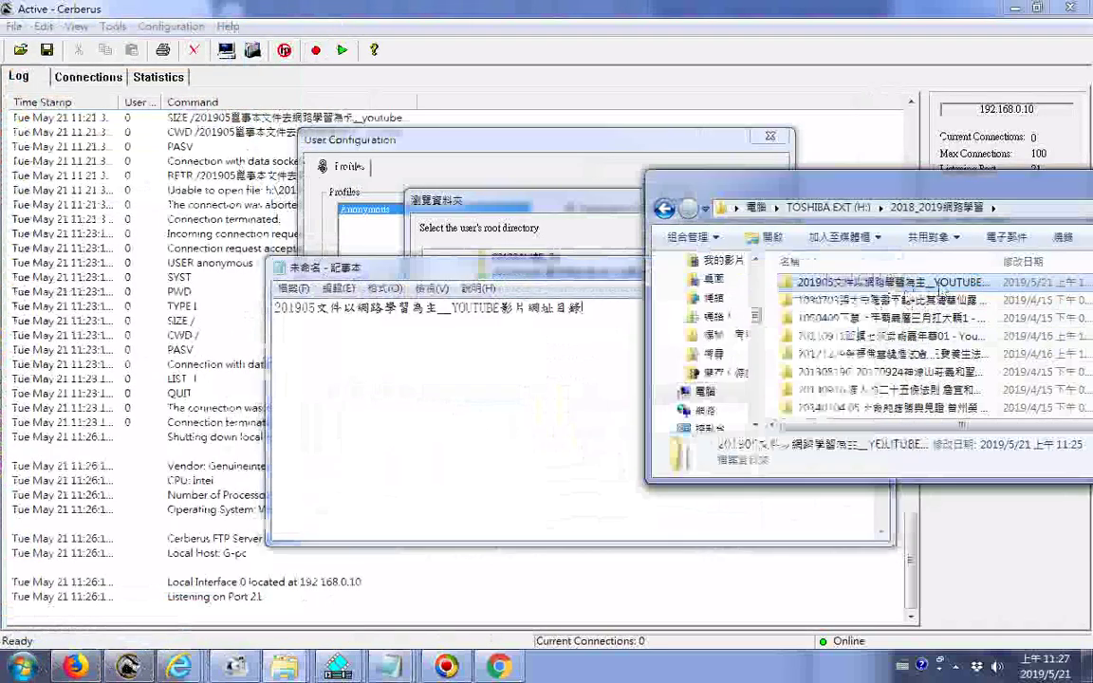
{"action": "left_click", "coordinate": [926, 285]}
{"action": "type", "text": "201905文件以網路學習為主_YOUTUBE影片網址目錄"}
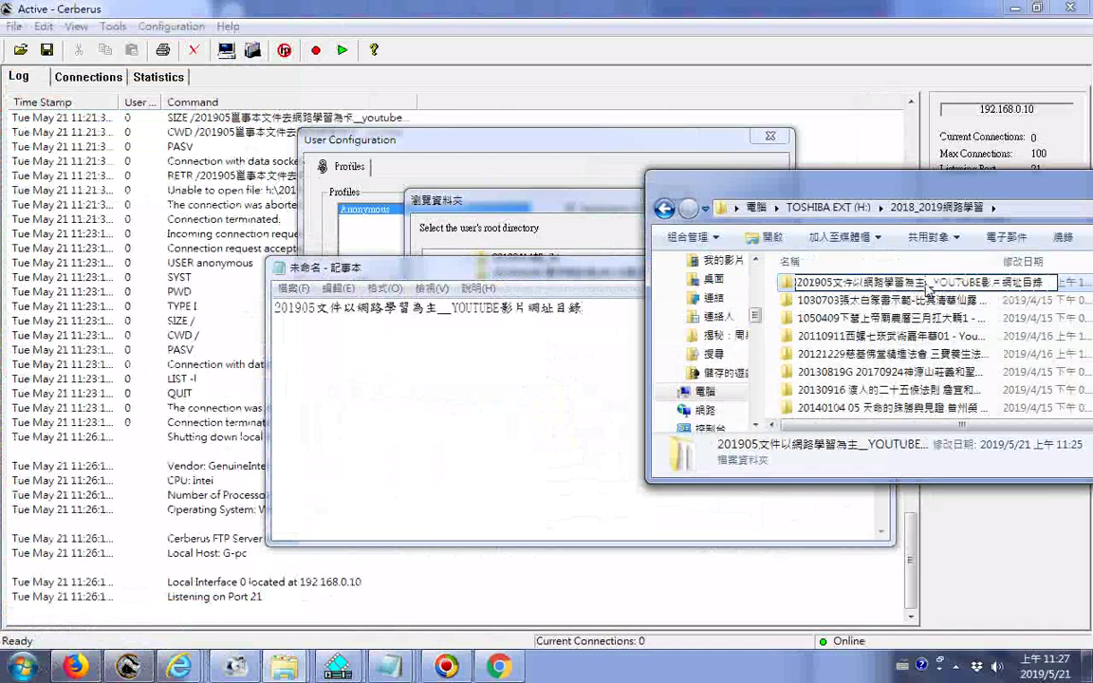
{"action": "left_click_drag", "start_coordinate": [925, 284], "coordinate": [838, 282]}
{"action": "key", "text": "BackSpace"}
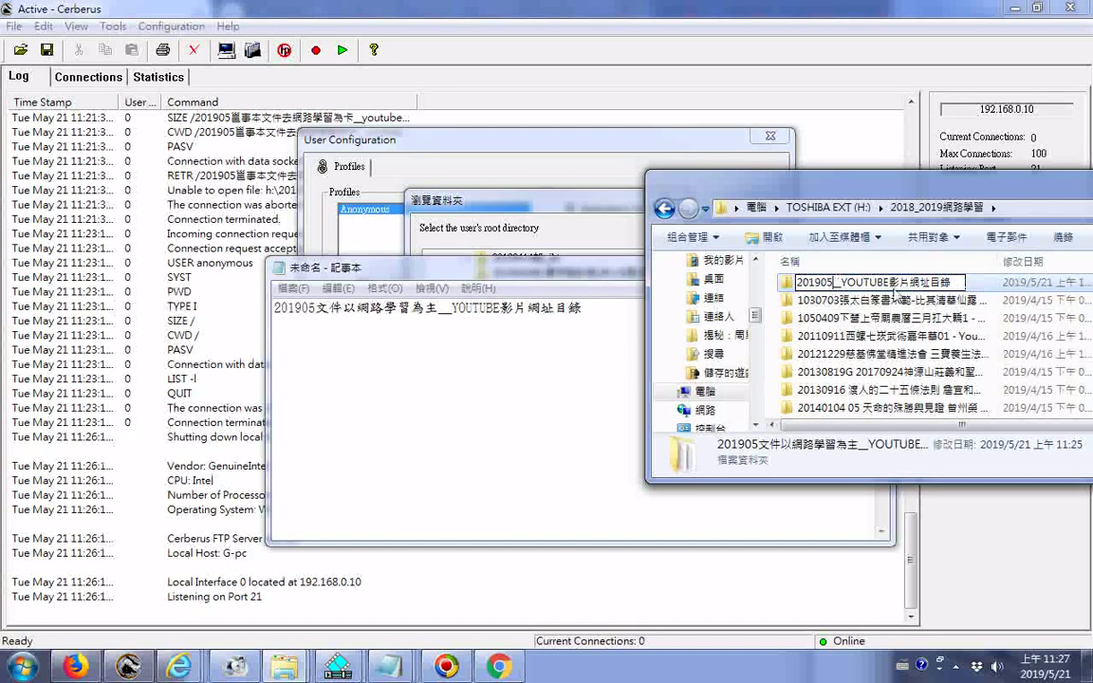
{"action": "left_click_drag", "start_coordinate": [893, 289], "coordinate": [1019, 288]}
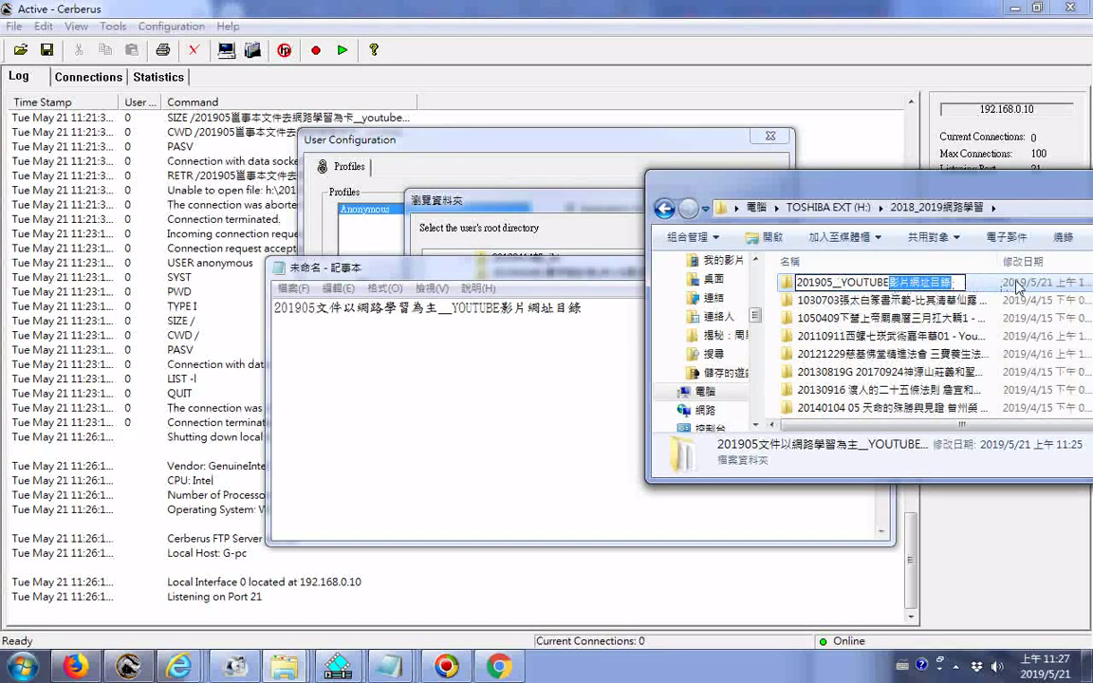
{"action": "type", "text": "_"}
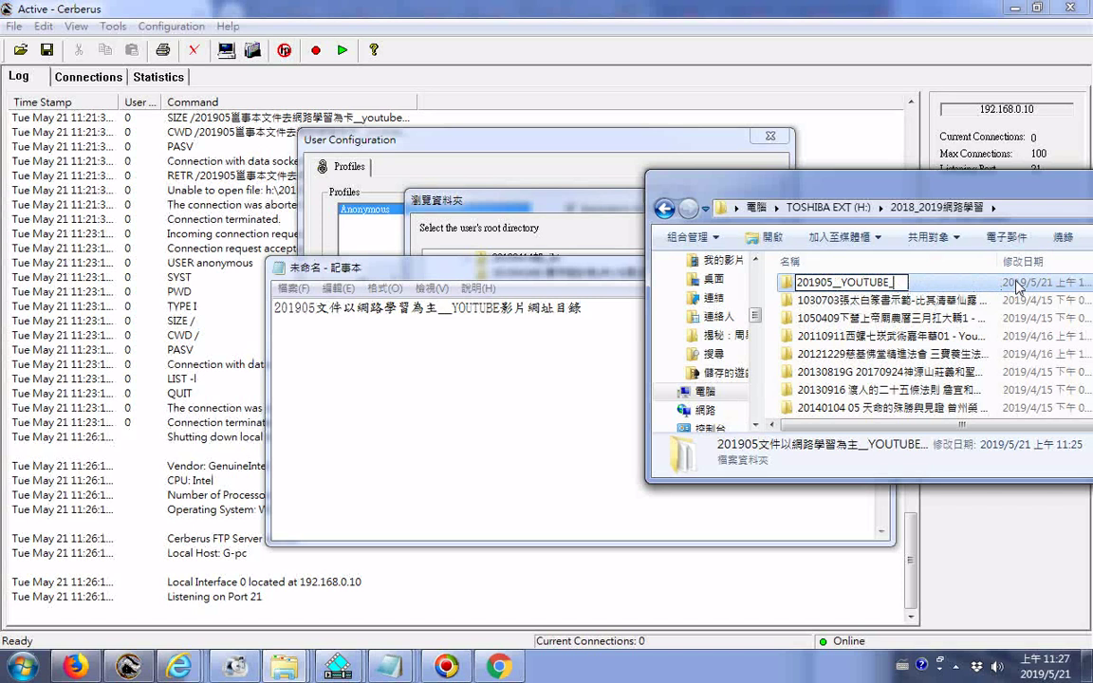
{"action": "type", "text": "video-"}
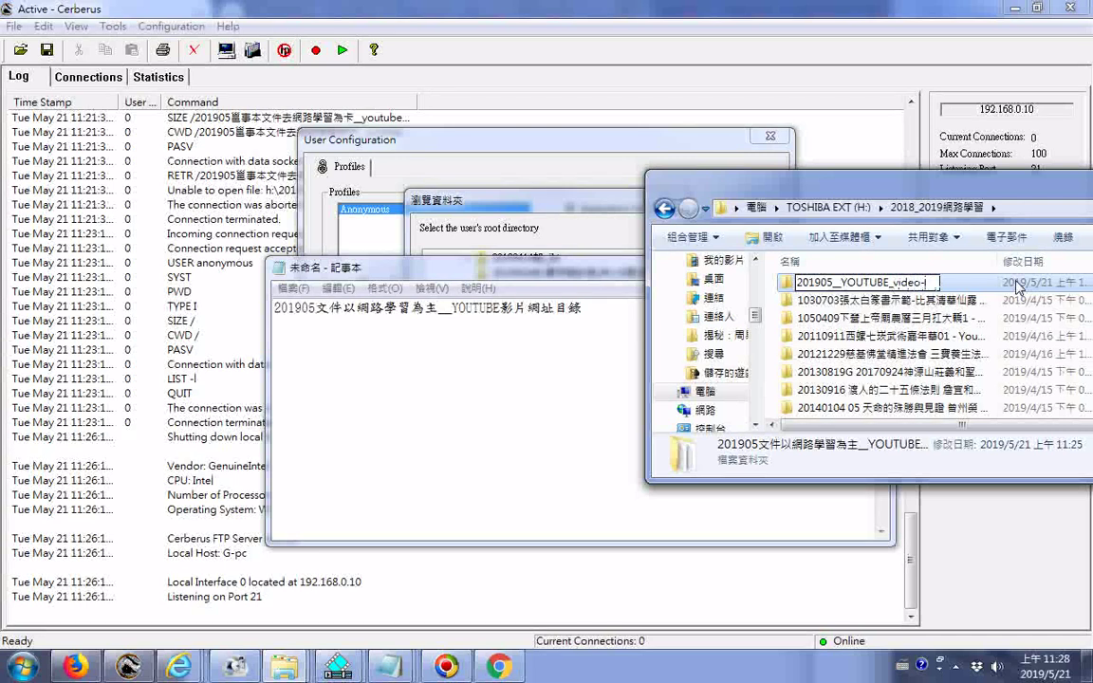
{"action": "type", "text": "url"}
{"action": "key", "text": "Return"}
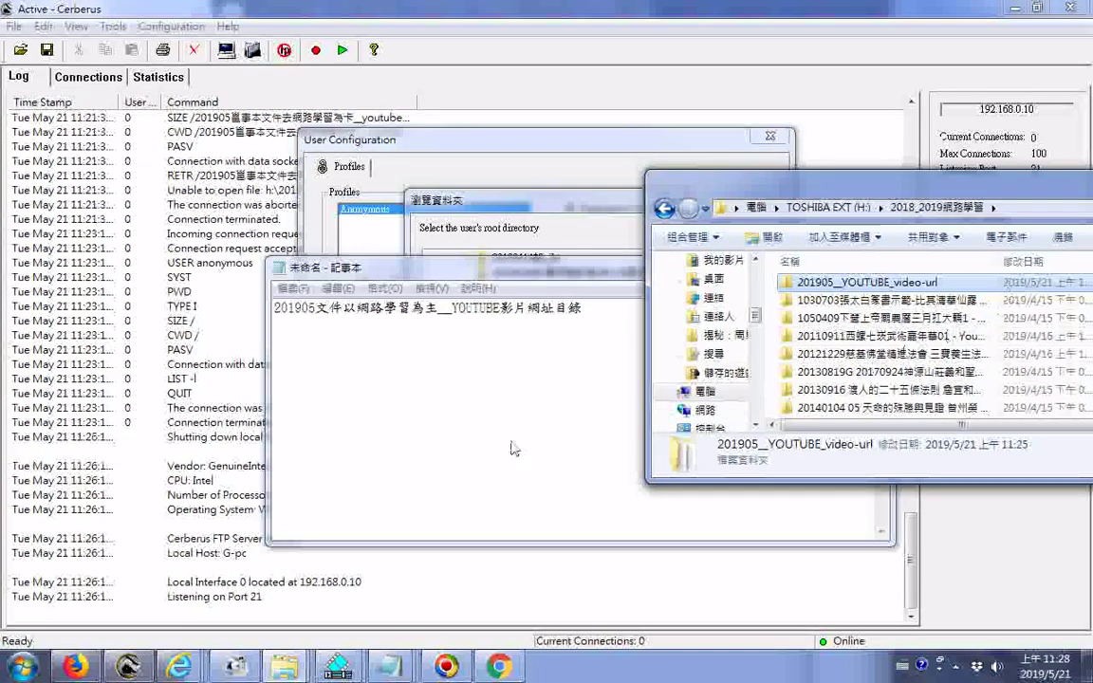
Look through TOSHIBA EXT (H:) in Cerberus's root directory browser for the 201905__YOUTUBE_video-url folder, and close the user configuration without changes
{"action": "left_click", "coordinate": [129, 666]}
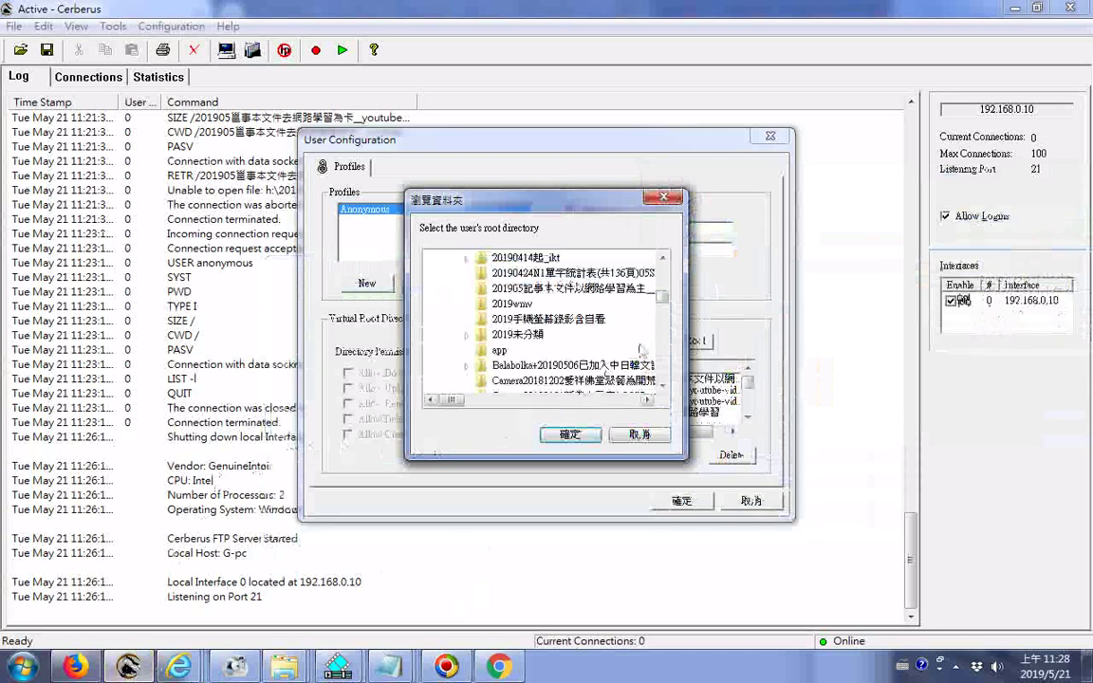
{"action": "scroll", "coordinate": [663, 290], "scroll_direction": "up", "scroll_amount": 3}
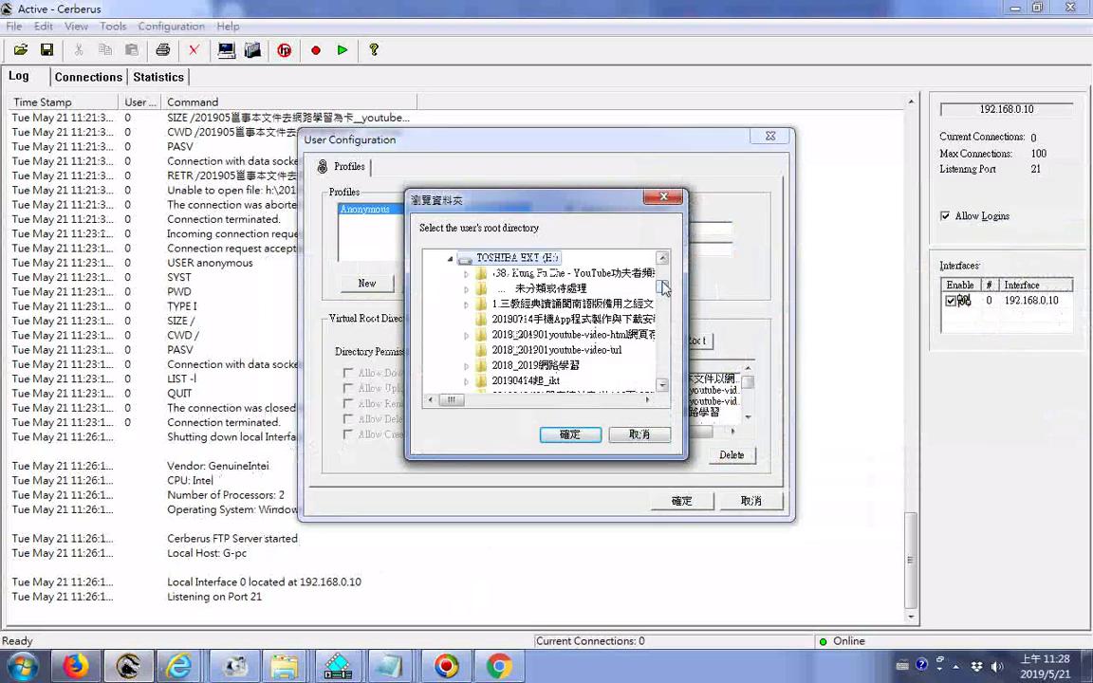
{"action": "left_click", "coordinate": [558, 349]}
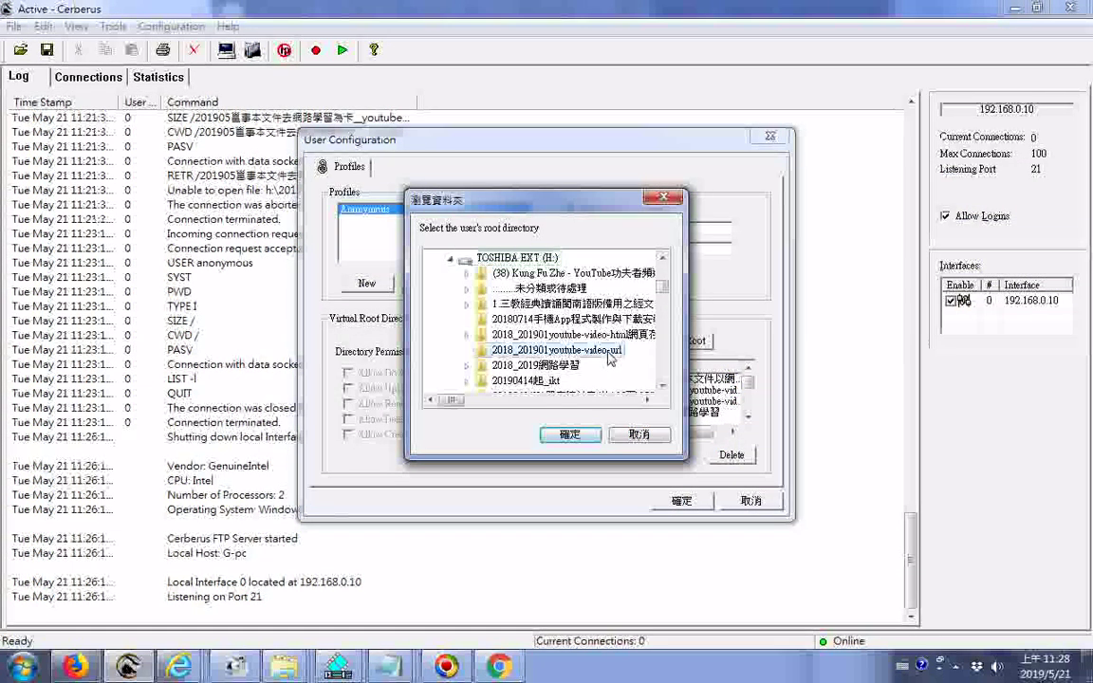
{"action": "left_click", "coordinate": [662, 374]}
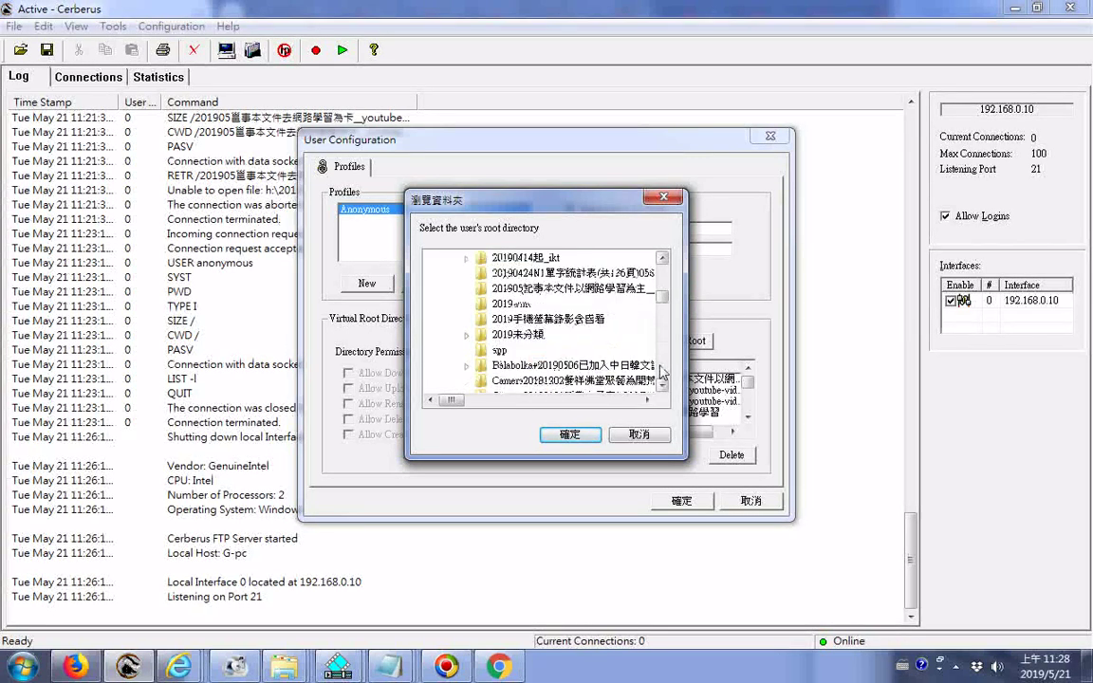
{"action": "left_click", "coordinate": [662, 374]}
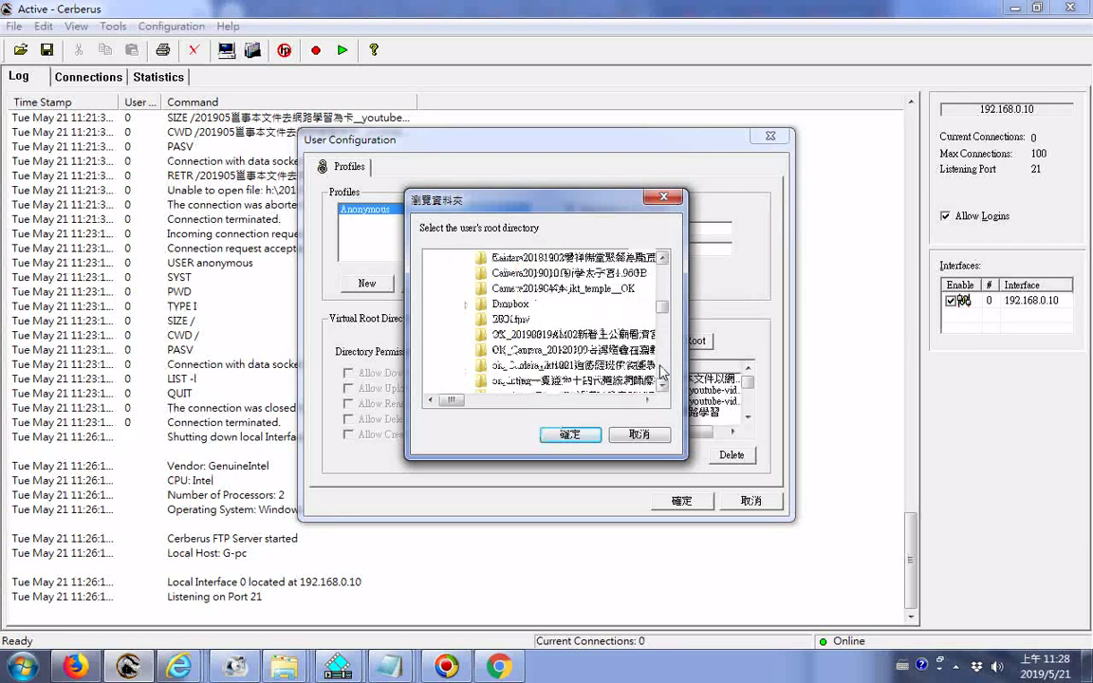
{"action": "left_click", "coordinate": [639, 434]}
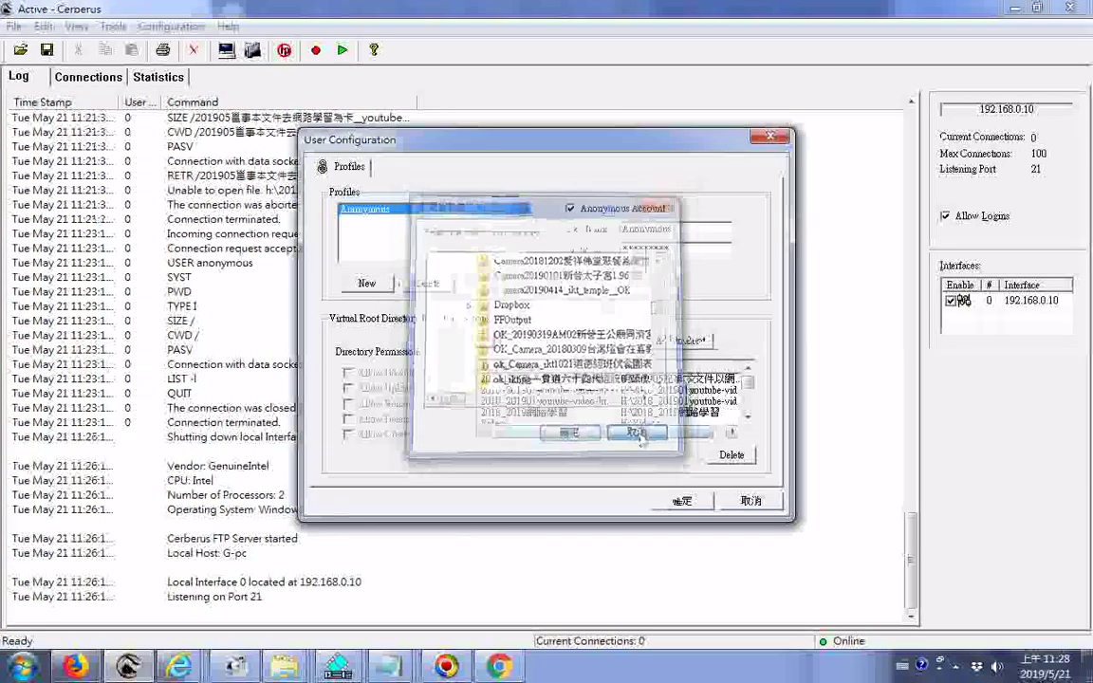
{"action": "left_click", "coordinate": [738, 507]}
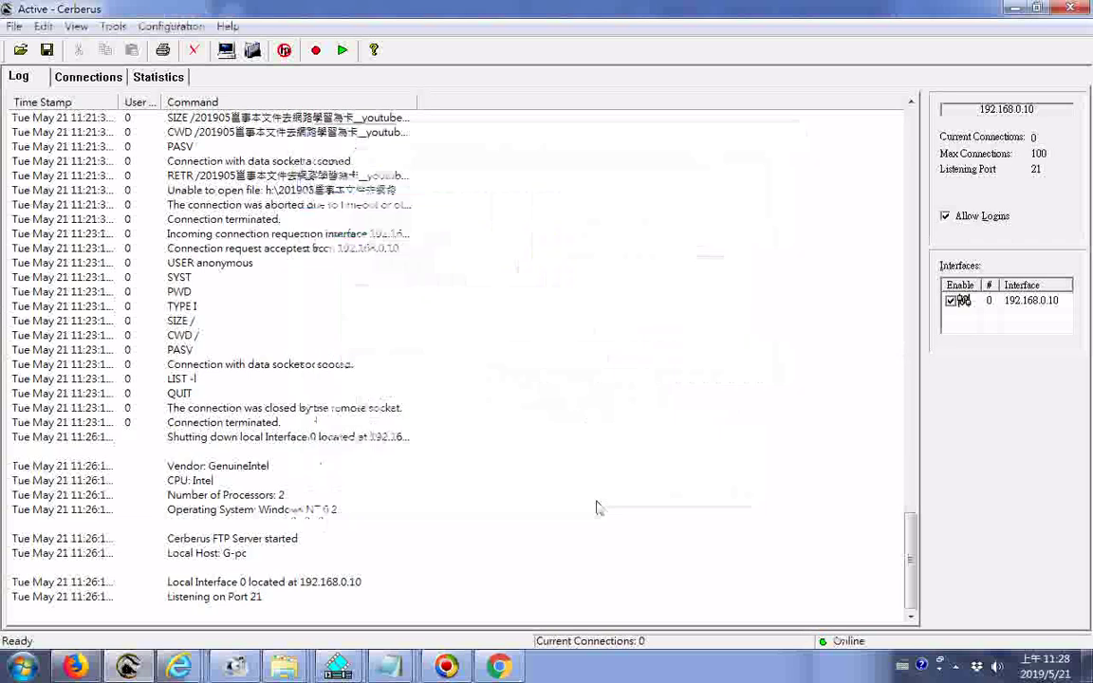
Look for 201905__YOUTUBE_video-url under TOSHIBA EXT (H:) in the Anonymous profile's root directory browser, checking its location in Explorer, and cancel the browser
{"action": "mouse_move", "coordinate": [285, 668]}
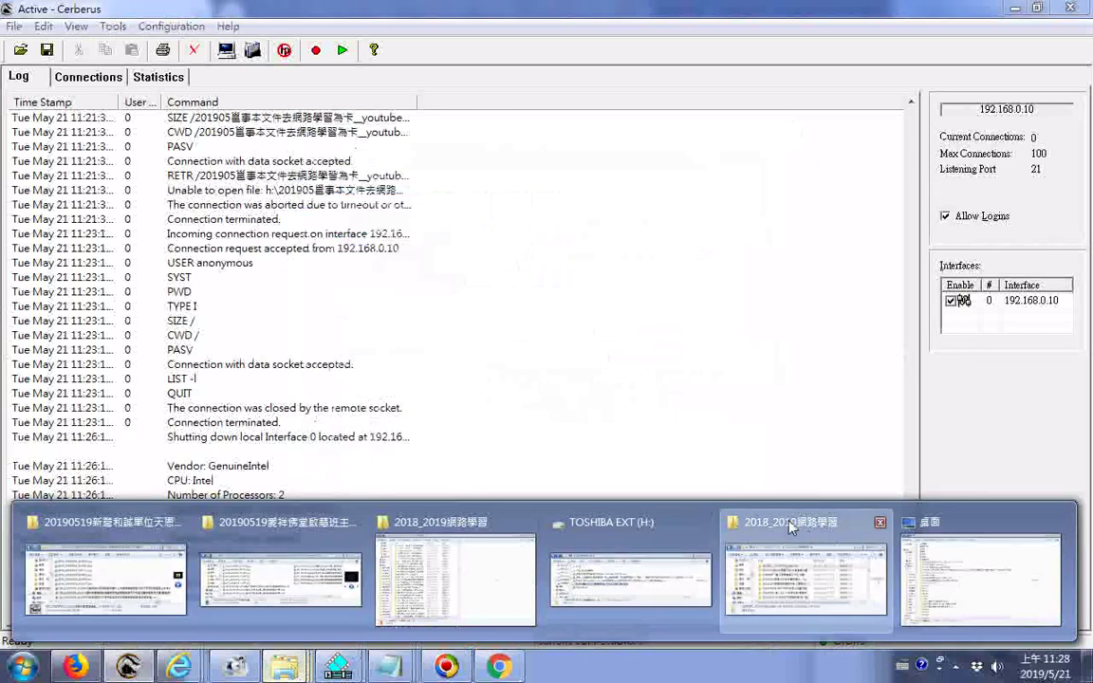
{"action": "left_click", "coordinate": [826, 570]}
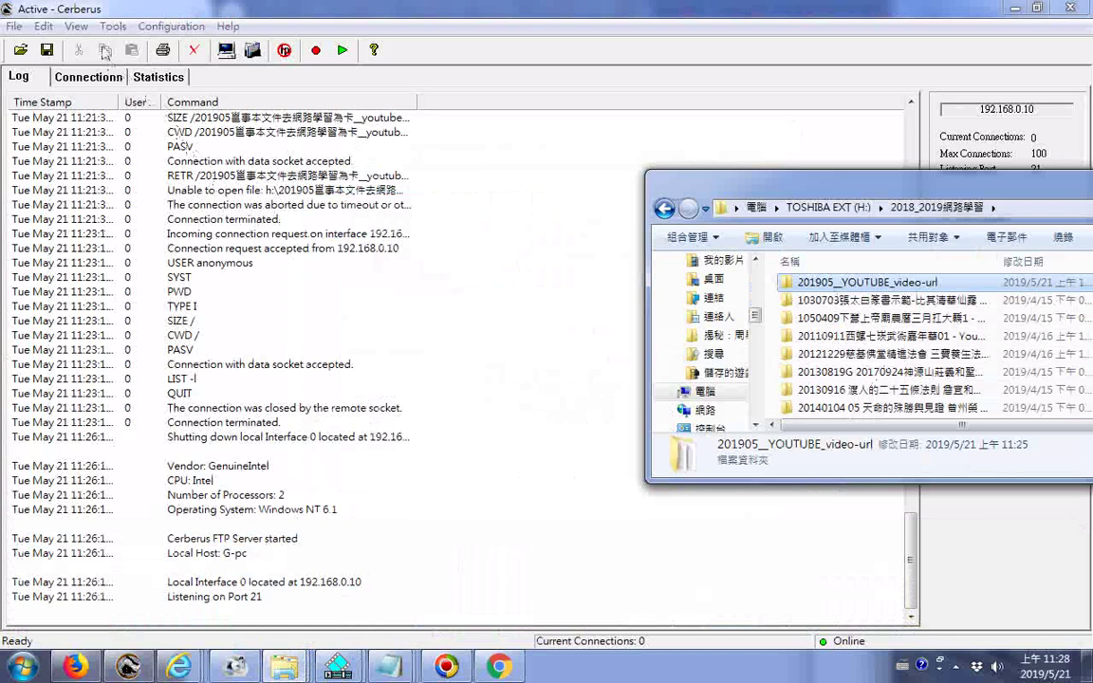
{"action": "left_click", "coordinate": [171, 26]}
{"action": "left_click", "coordinate": [163, 61]}
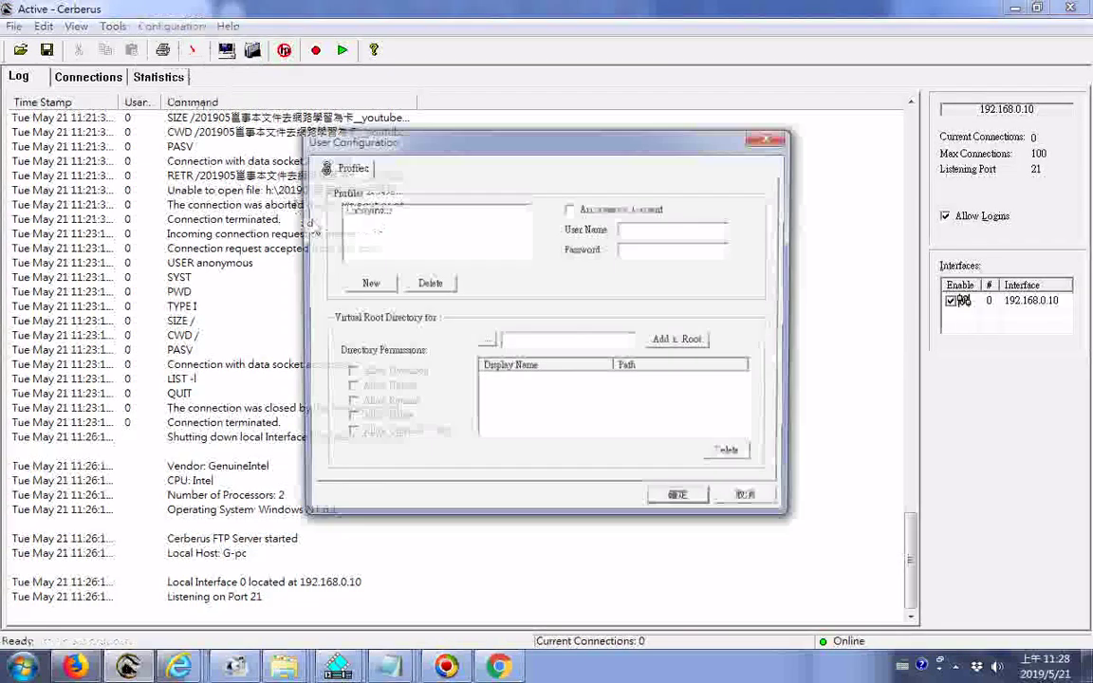
{"action": "left_click", "coordinate": [359, 212]}
{"action": "left_click", "coordinate": [485, 340]}
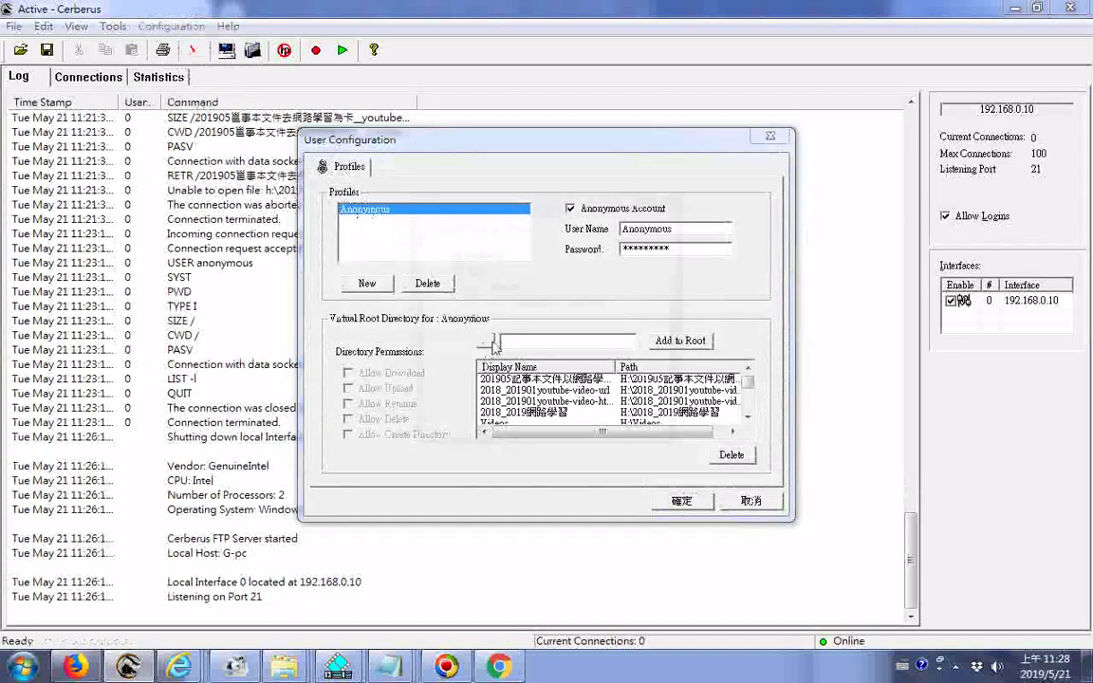
{"action": "double_click", "coordinate": [518, 367]}
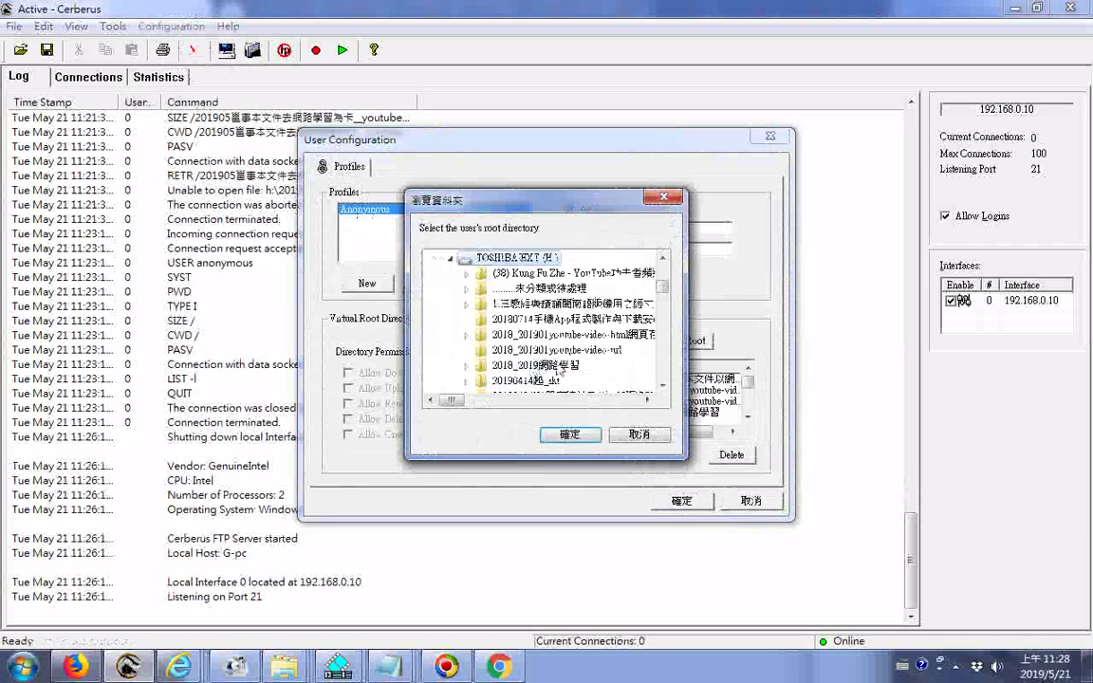
{"action": "left_click", "coordinate": [661, 361]}
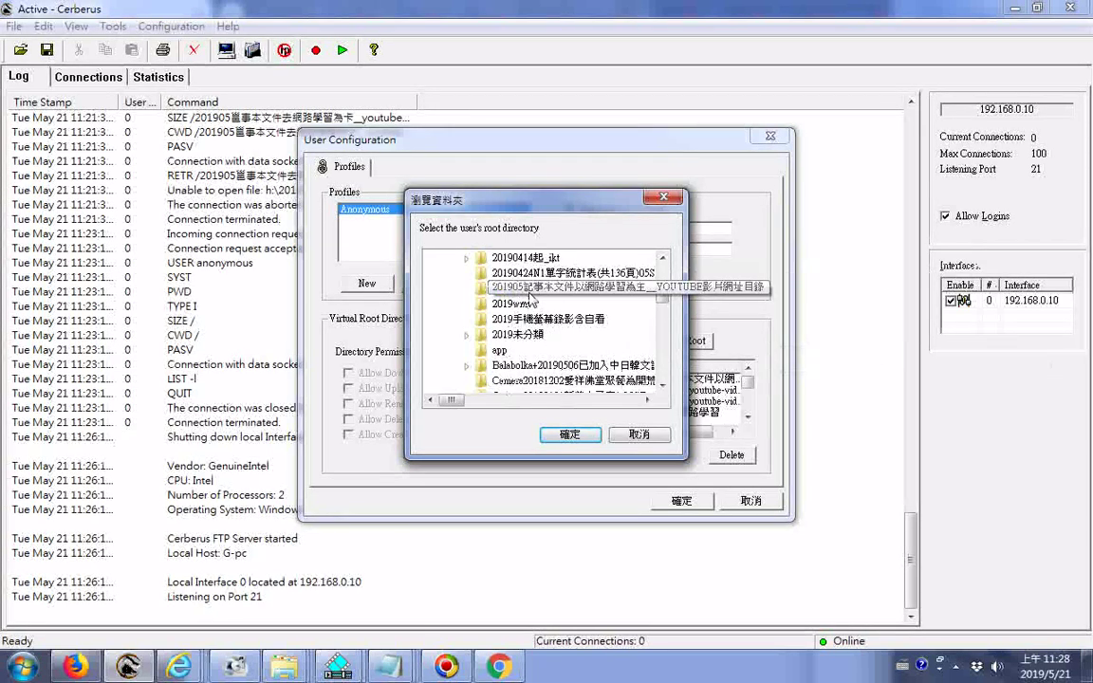
{"action": "mouse_move", "coordinate": [284, 666]}
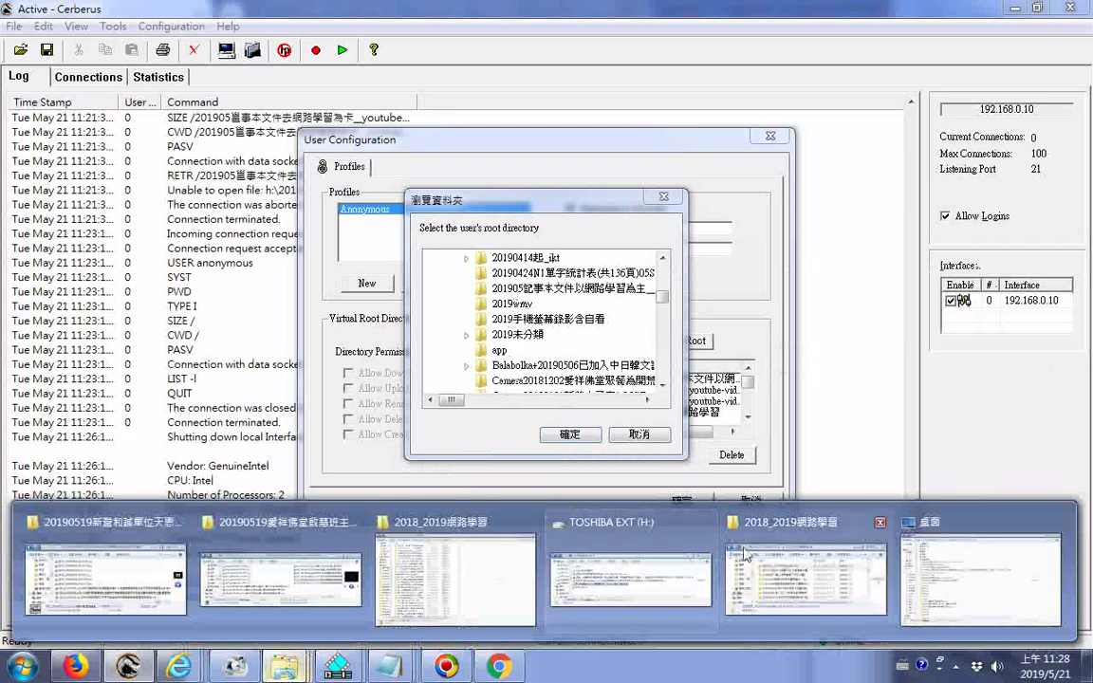
{"action": "left_click", "coordinate": [745, 555]}
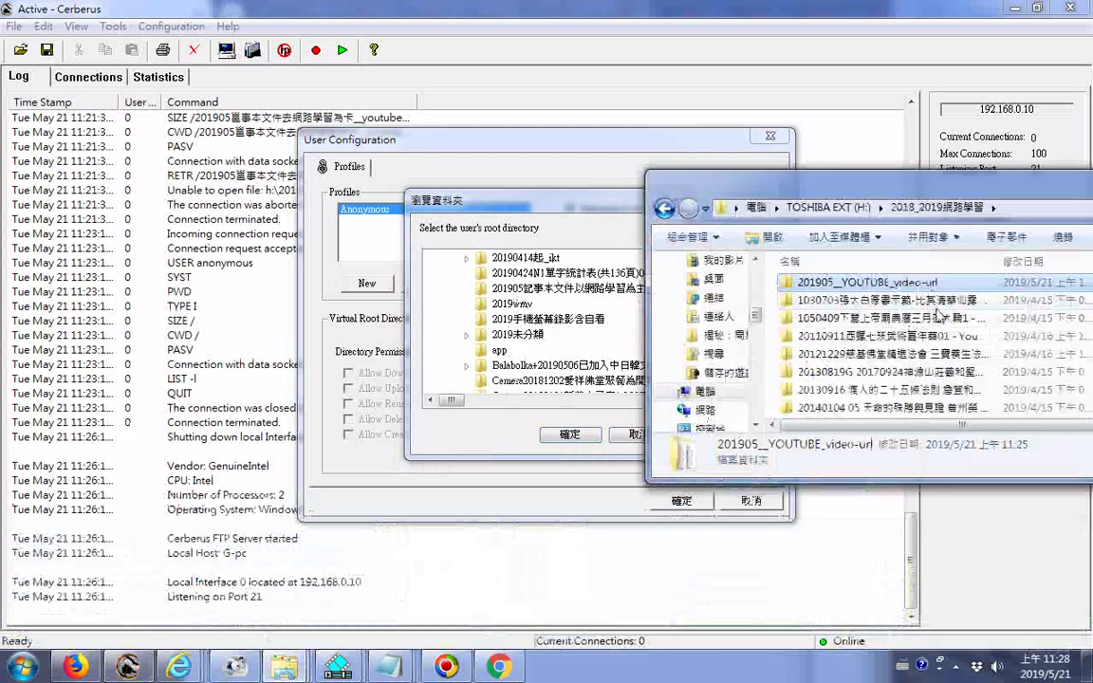
{"action": "scroll", "coordinate": [940, 314], "scroll_direction": "up", "scroll_amount": 1}
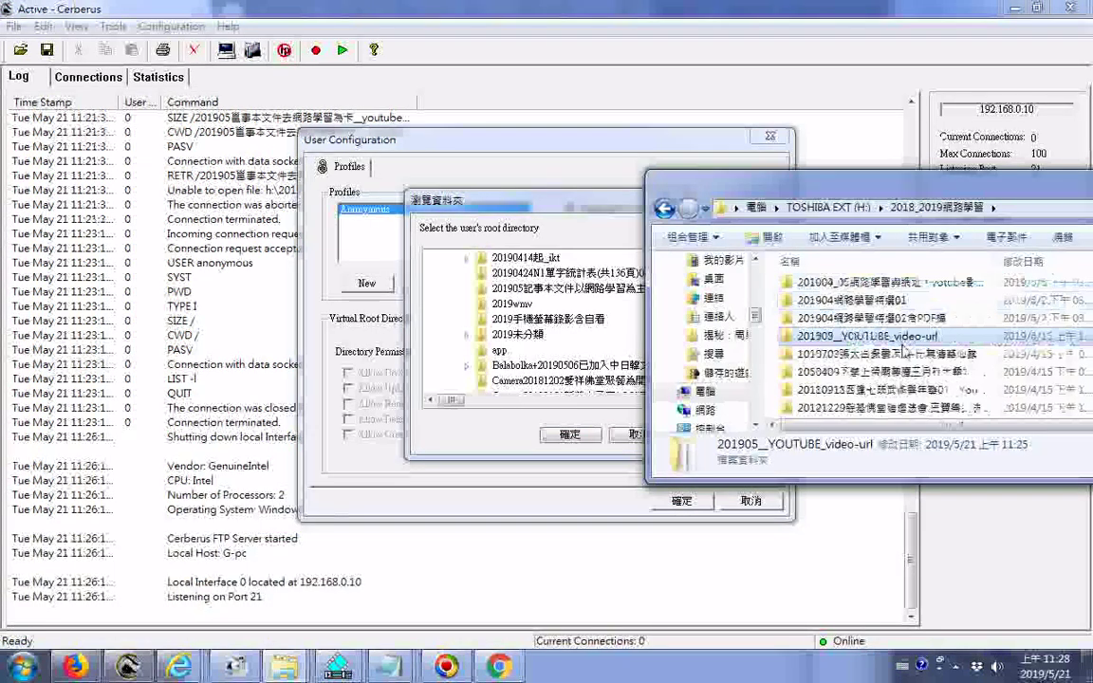
{"action": "left_click", "coordinate": [638, 420]}
{"action": "left_click", "coordinate": [652, 436]}
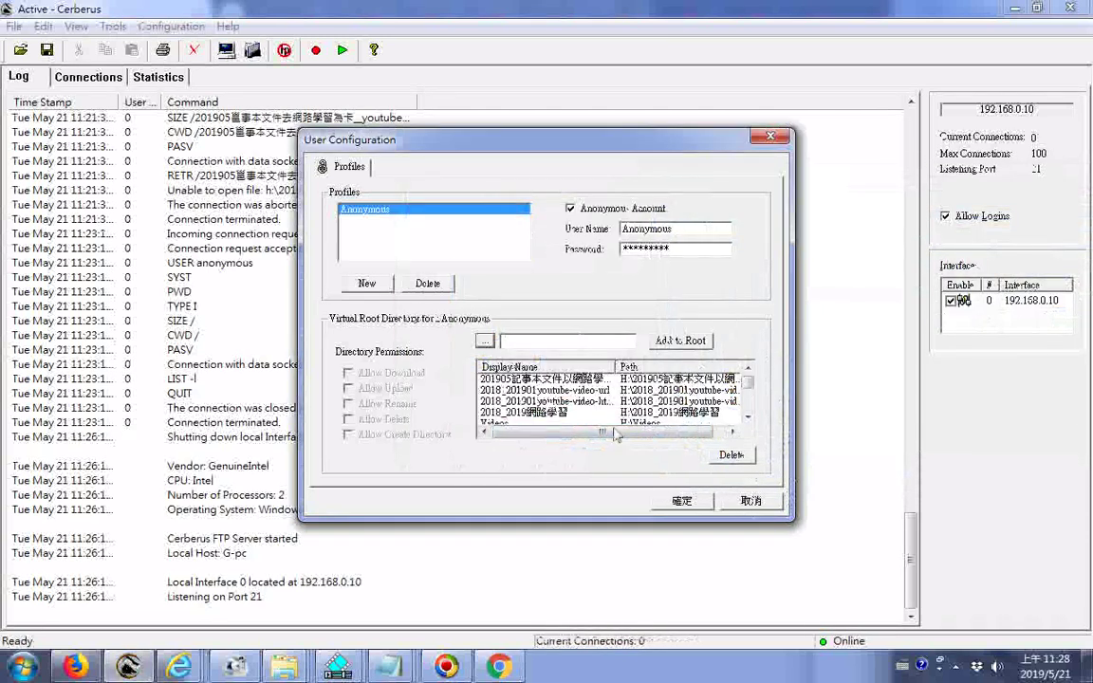
Delete the 201905記事本文件以網路學習為主 folder from the Anonymous profile's virtual root, save the user configuration, and restart the FTP server
{"action": "left_click", "coordinate": [753, 461]}
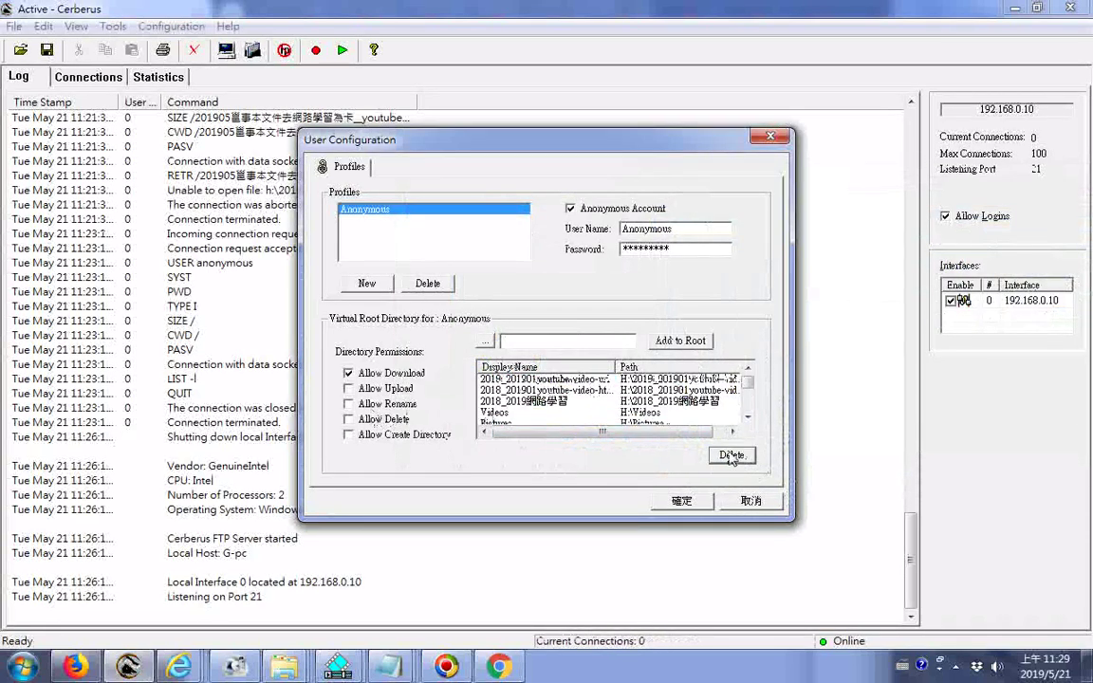
{"action": "left_click", "coordinate": [450, 381]}
{"action": "left_click", "coordinate": [692, 506]}
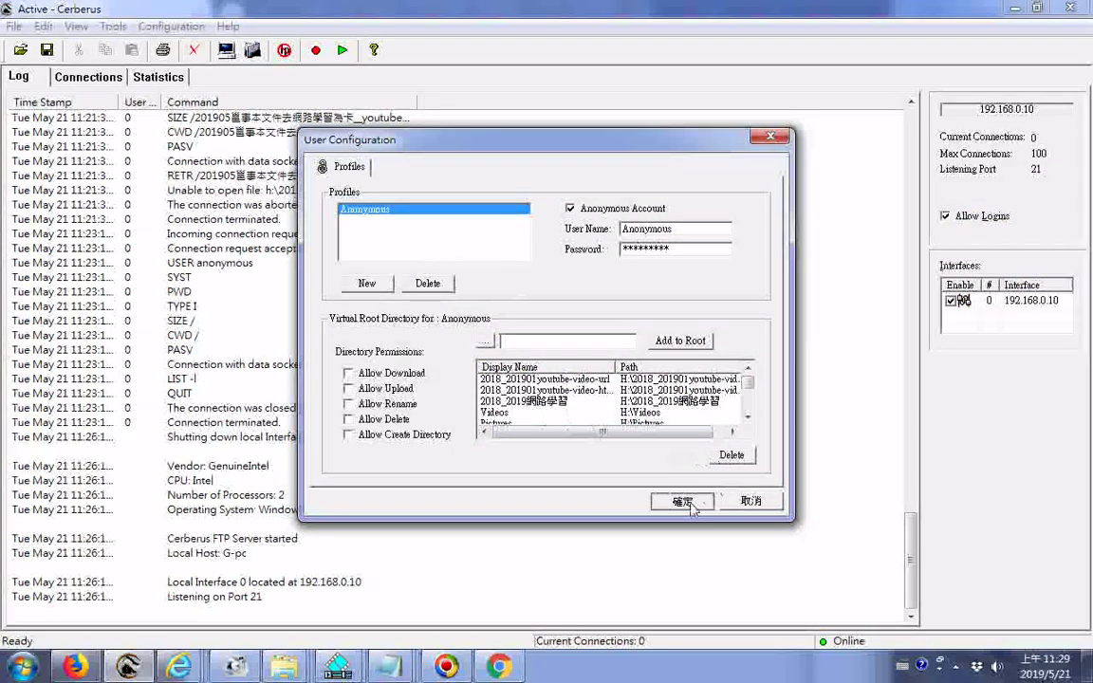
{"action": "left_click", "coordinate": [627, 370]}
{"action": "left_click", "coordinate": [284, 49]}
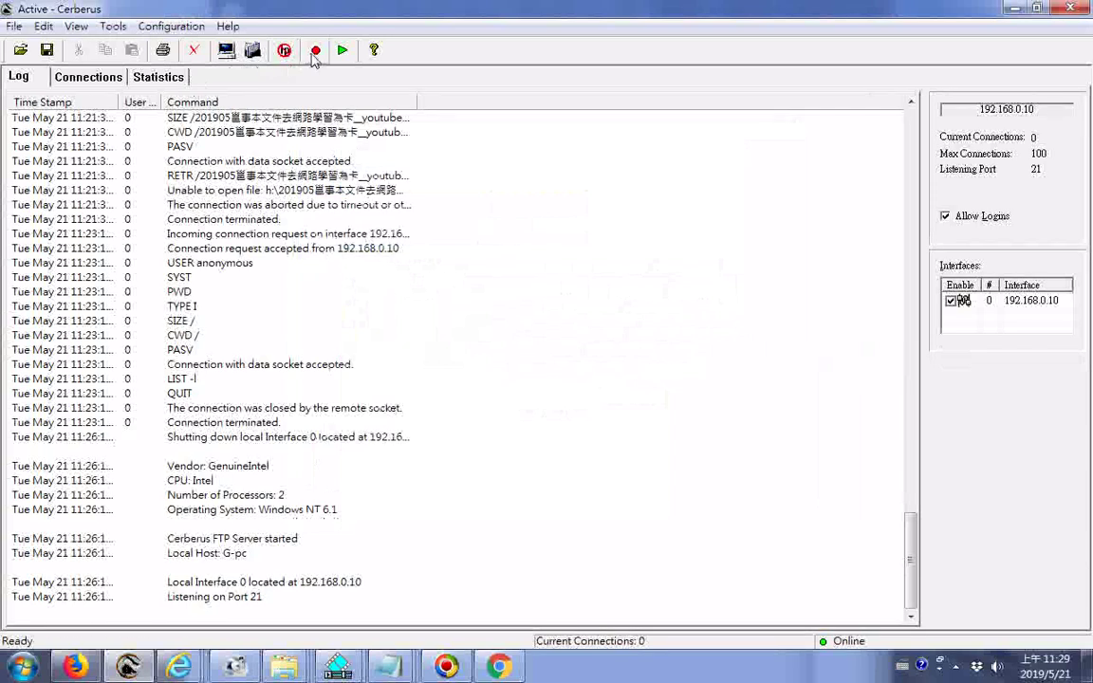
Search TOSHIBA EXT (H:) and its 2018_2019網路學習 folder in the Anonymous profile's root directory browser for 201905__YOUTUBE_video-url, and close the configuration without adding a folder
{"action": "left_click", "coordinate": [171, 26]}
{"action": "left_click", "coordinate": [238, 64]}
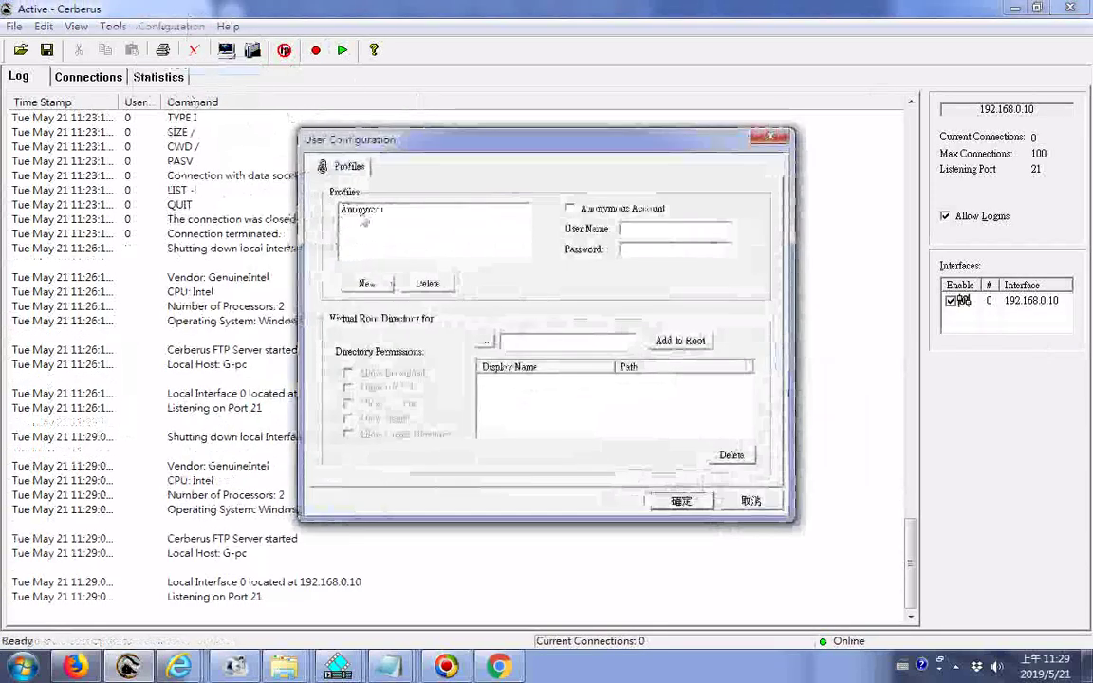
{"action": "left_click", "coordinate": [485, 340]}
{"action": "left_click", "coordinate": [512, 366]}
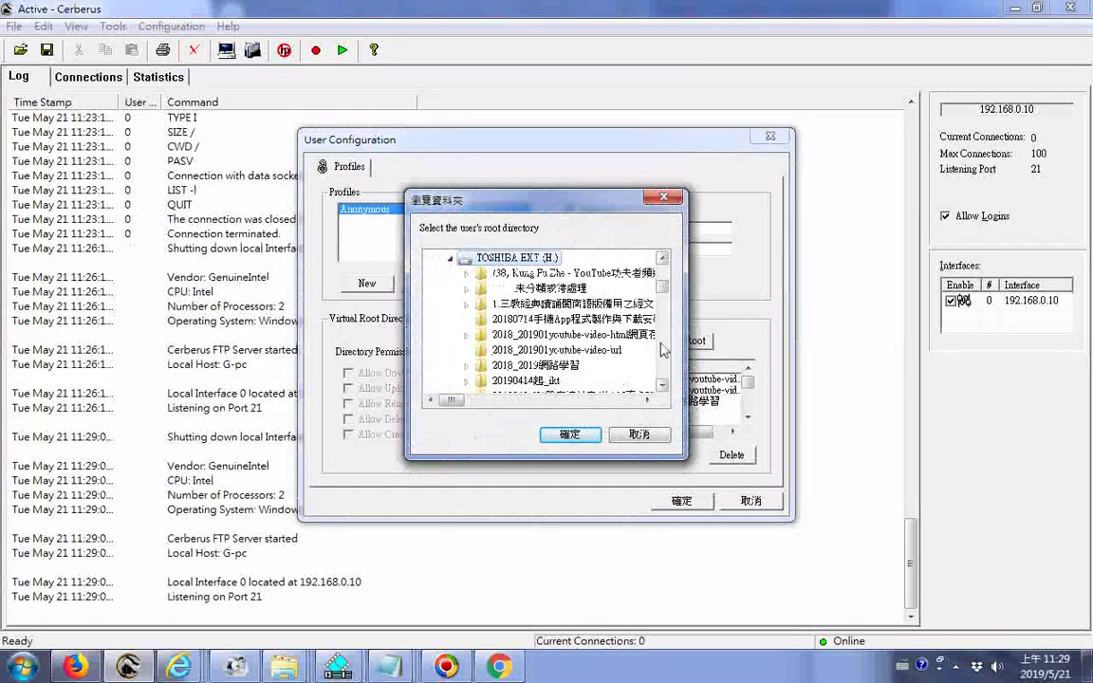
{"action": "scroll", "coordinate": [661, 355], "scroll_direction": "down", "scroll_amount": 3}
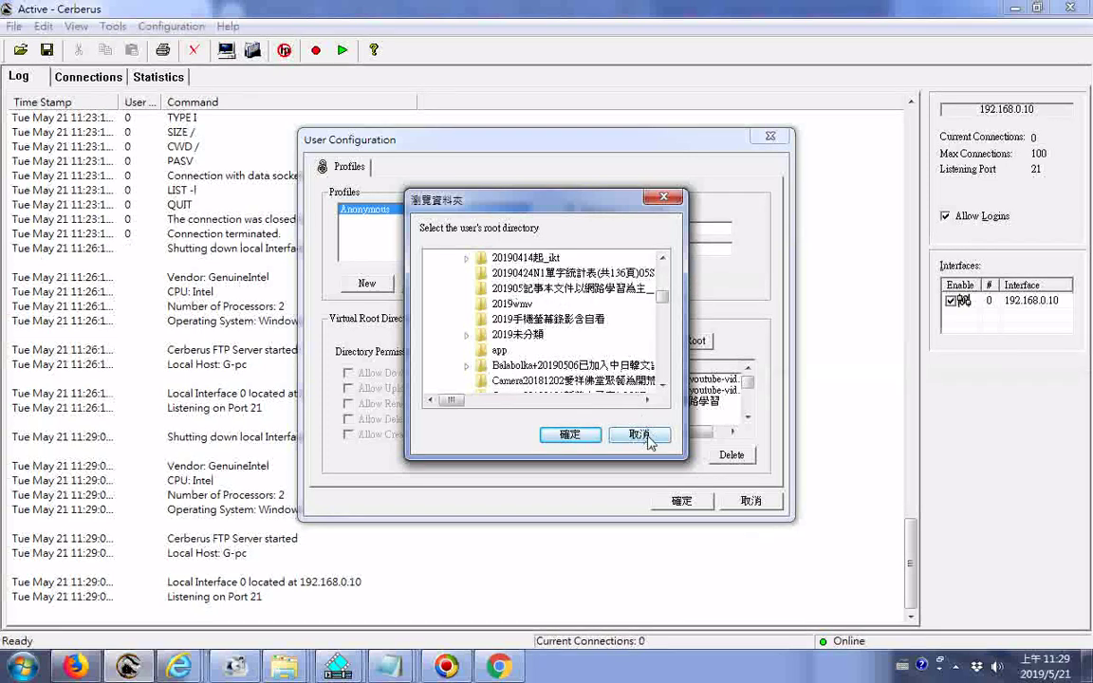
{"action": "scroll", "coordinate": [604, 254], "scroll_direction": "up", "scroll_amount": 3}
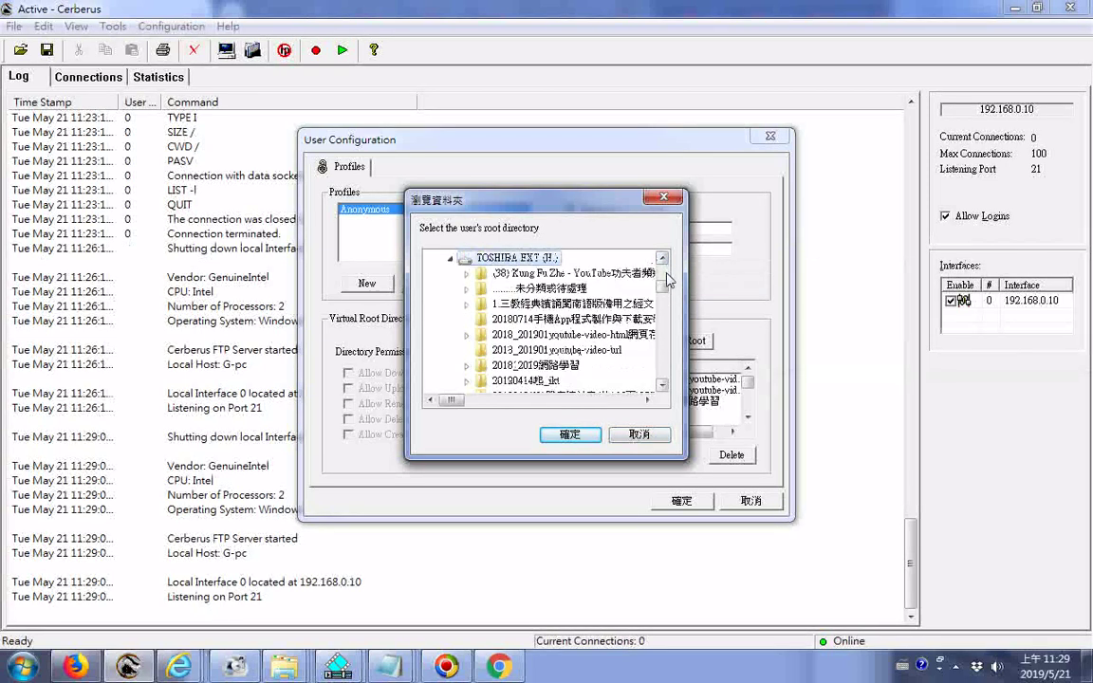
{"action": "double_click", "coordinate": [543, 367]}
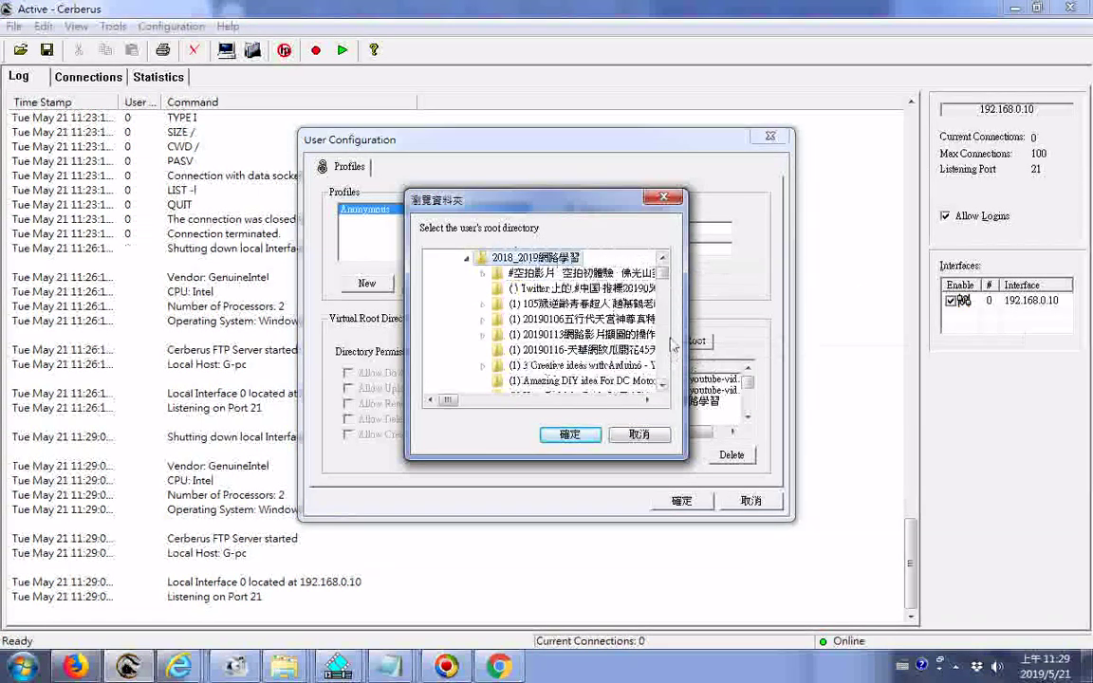
{"action": "scroll", "coordinate": [669, 348], "scroll_direction": "down", "scroll_amount": 5}
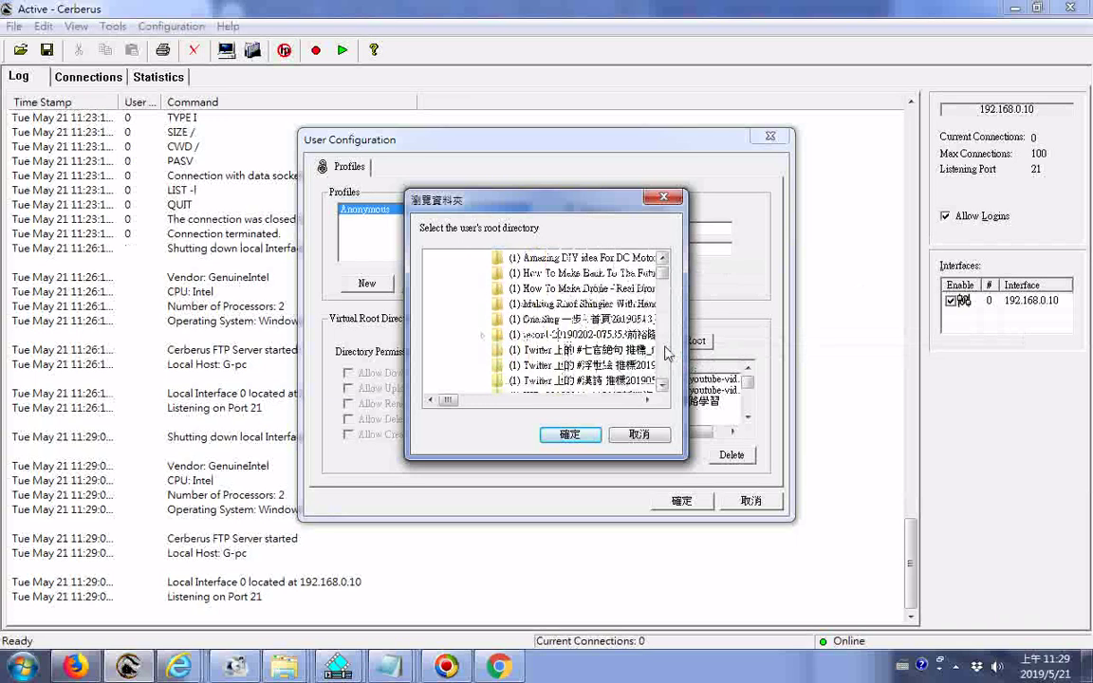
{"action": "scroll", "coordinate": [669, 353], "scroll_direction": "down", "scroll_amount": 6}
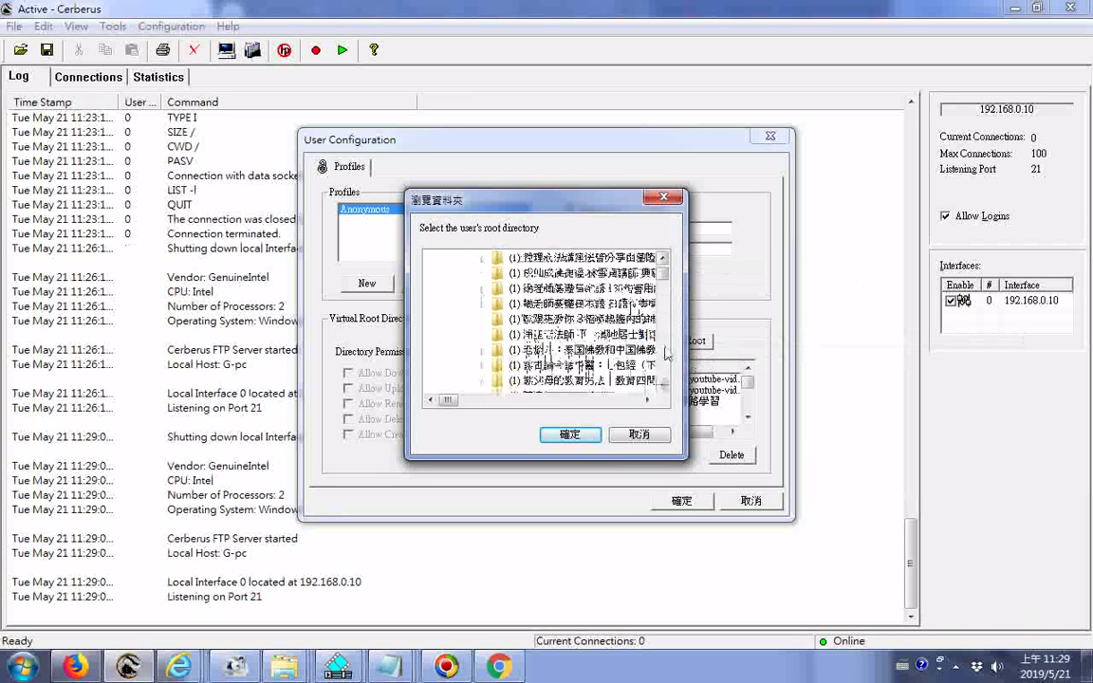
{"action": "scroll", "coordinate": [670, 353], "scroll_direction": "down", "scroll_amount": 3}
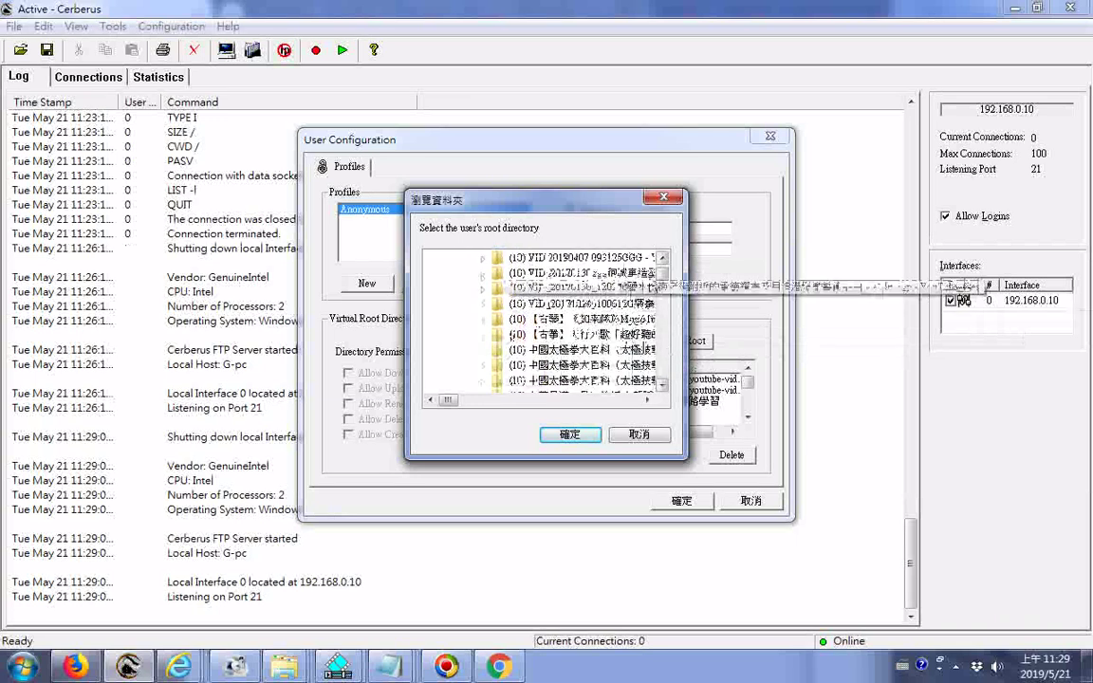
{"action": "scroll", "coordinate": [668, 352], "scroll_direction": "down", "scroll_amount": 8}
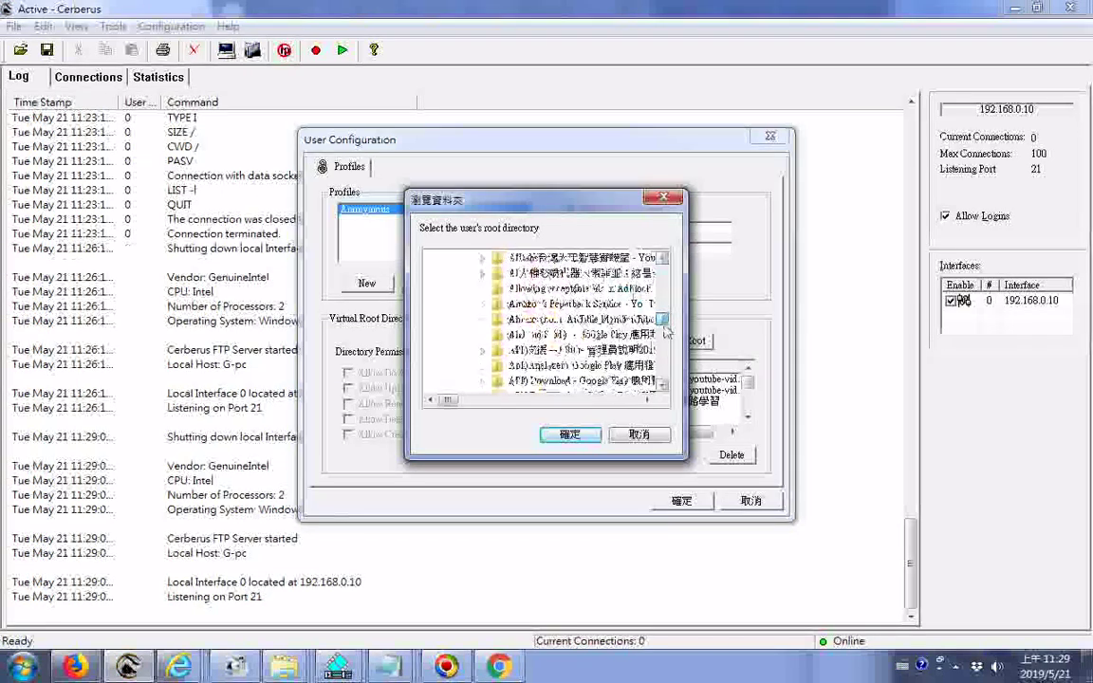
{"action": "scroll", "coordinate": [668, 353], "scroll_direction": "down", "scroll_amount": 8}
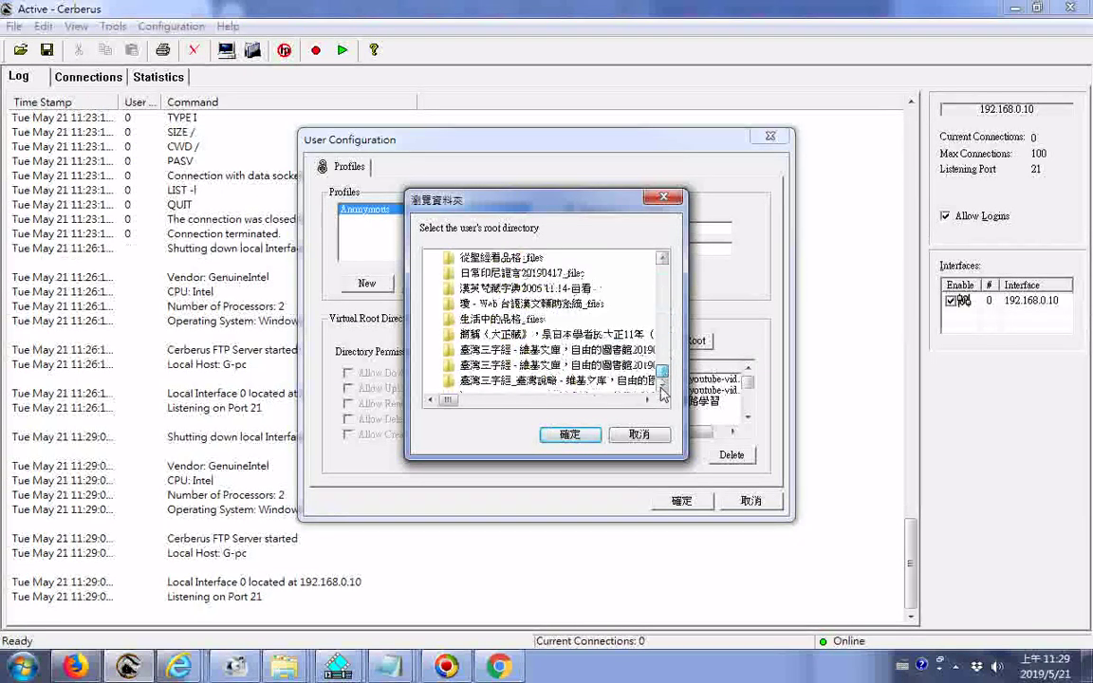
{"action": "left_click", "coordinate": [640, 433]}
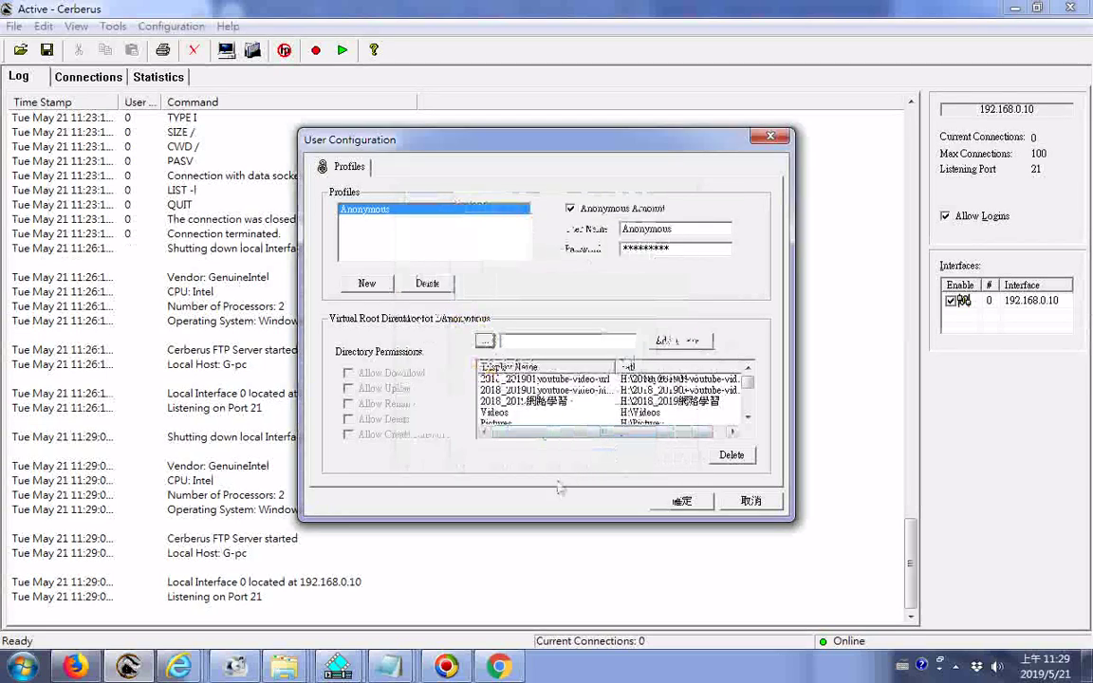
{"action": "left_click", "coordinate": [702, 500]}
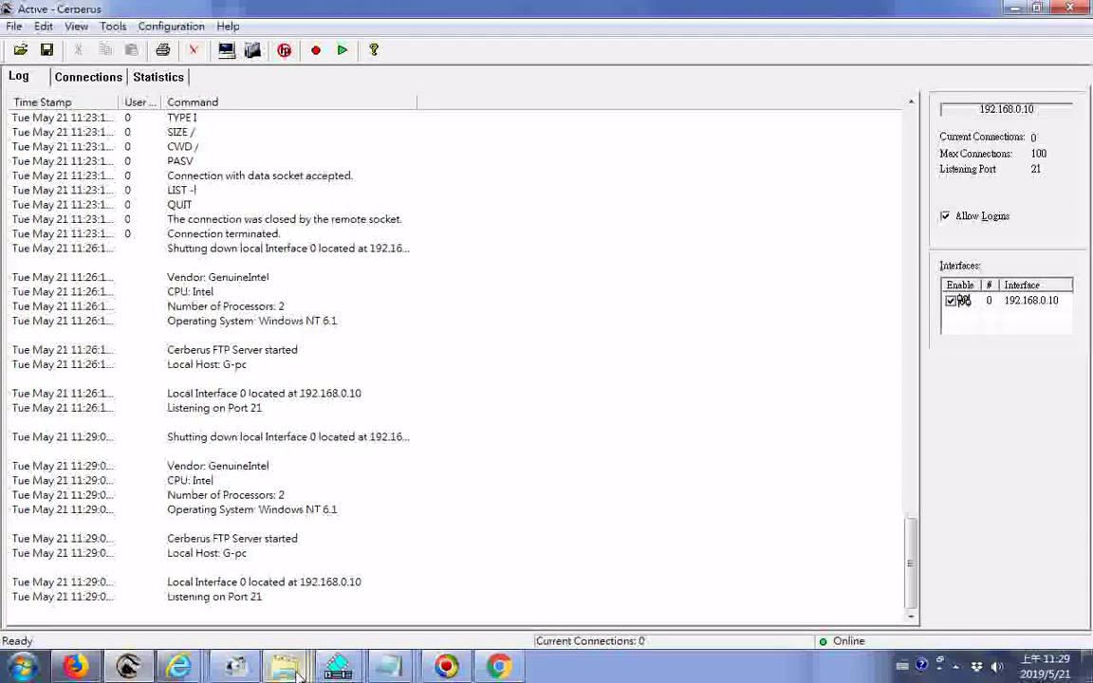
Switch to Chrome, return to the FTP root index at ftp://192.168.0.10, and open the 2018_2019網路學習 folder
{"action": "mouse_move", "coordinate": [290, 669]}
{"action": "left_click", "coordinate": [797, 584]}
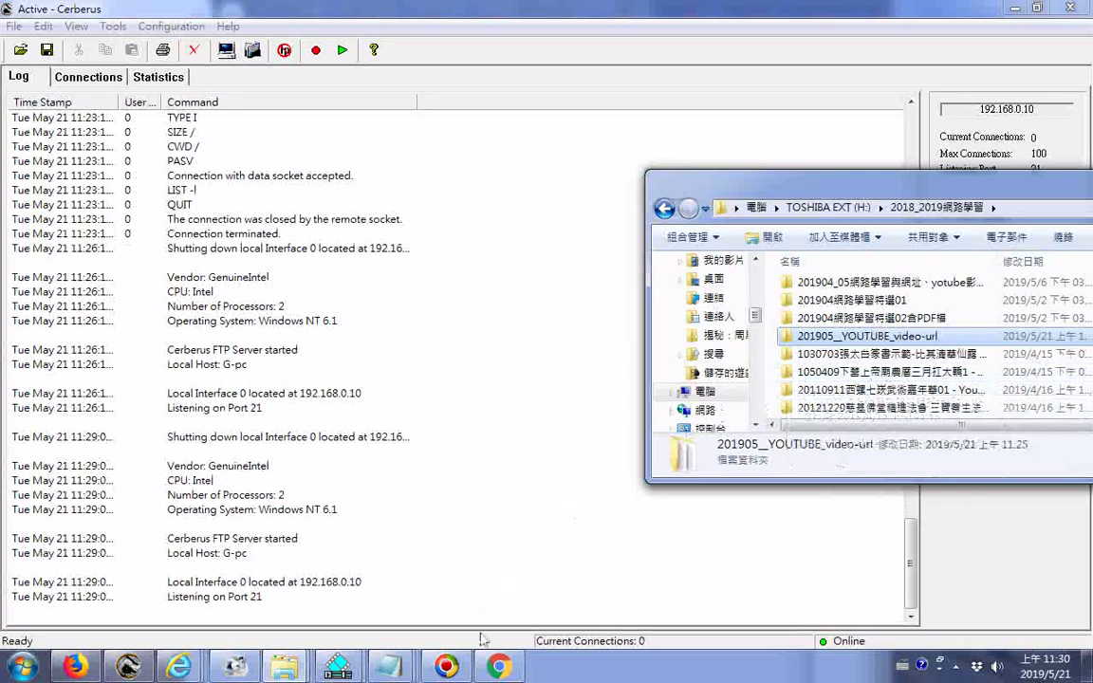
{"action": "mouse_move", "coordinate": [427, 671]}
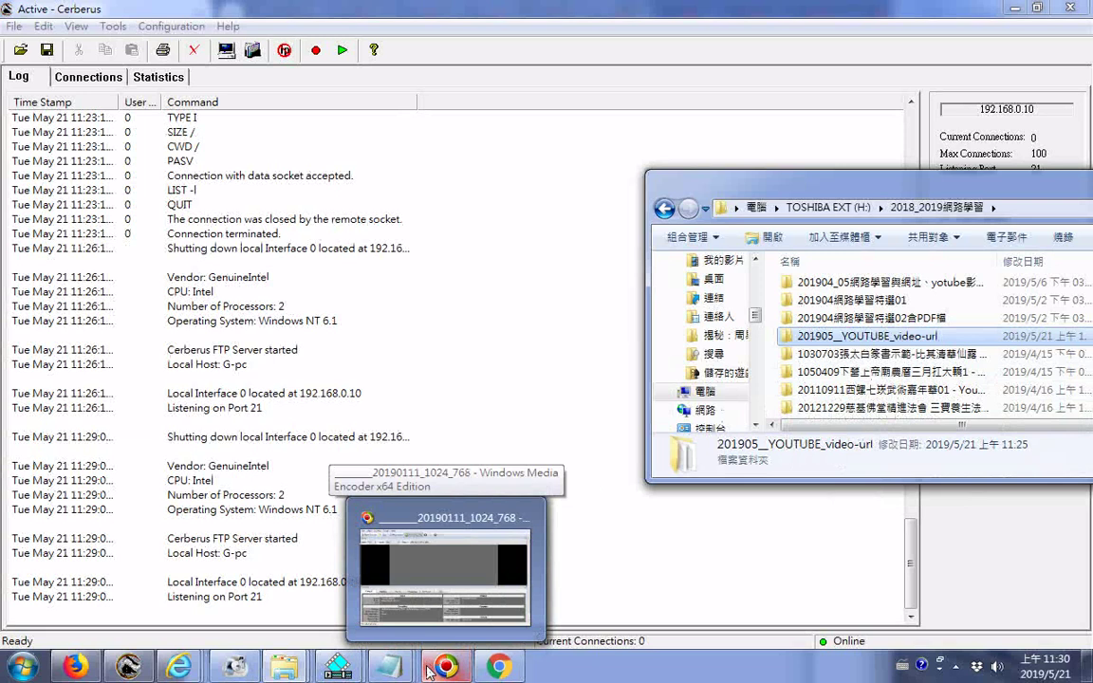
{"action": "left_click", "coordinate": [498, 672]}
{"action": "left_click", "coordinate": [19, 44]}
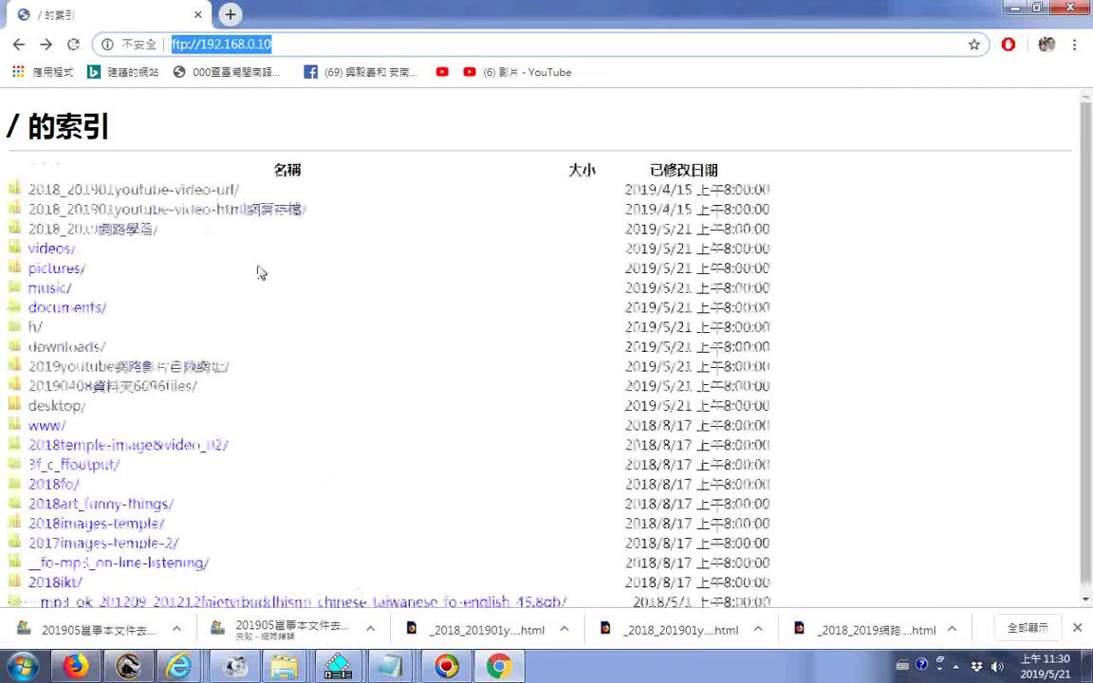
{"action": "left_click", "coordinate": [136, 229]}
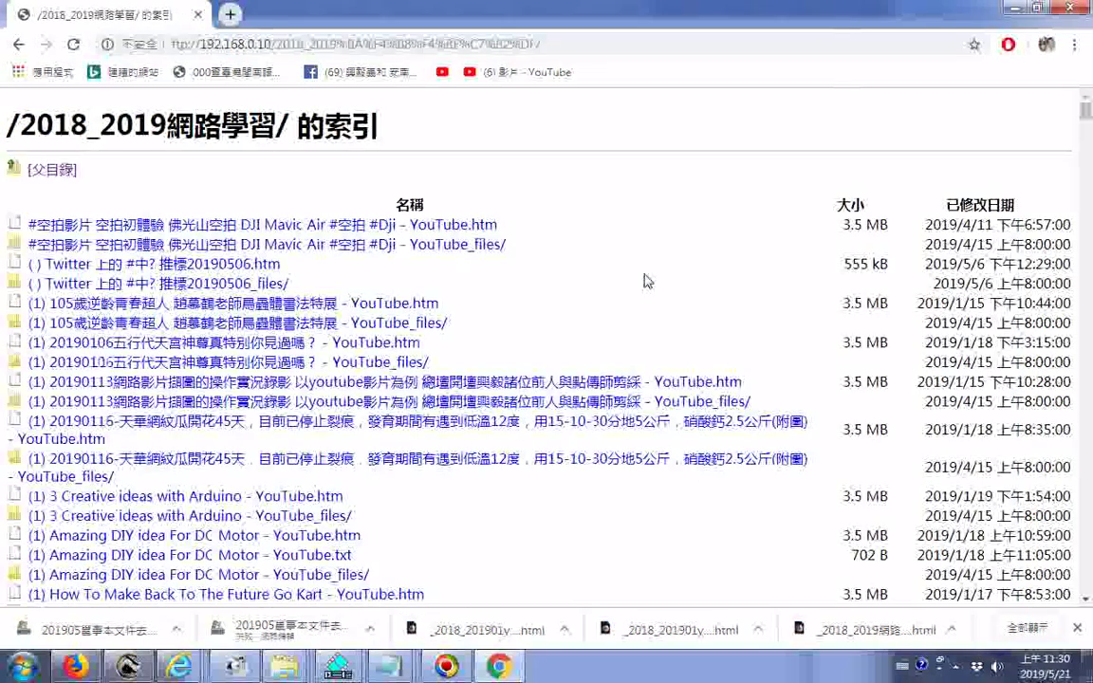
Search the 2018_2019網路學習 listing for the folder name 201905__YOUTUBE_video-url copied from Explorer, and return to the FTP root index
{"action": "key", "text": "ctrl+f"}
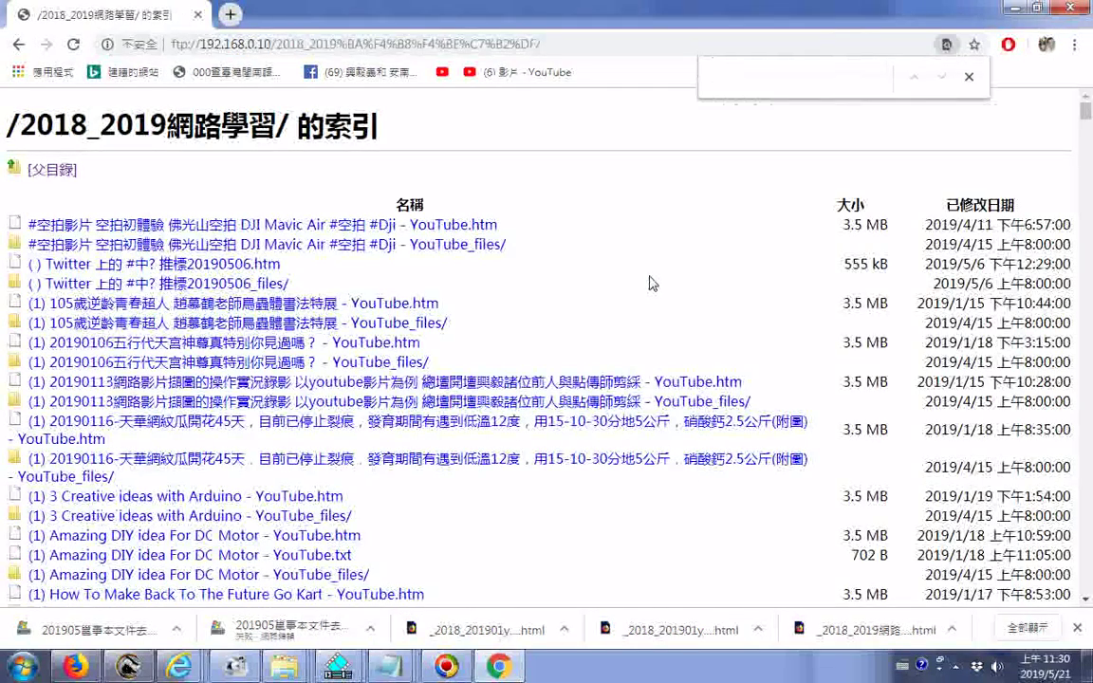
{"action": "mouse_move", "coordinate": [283, 667]}
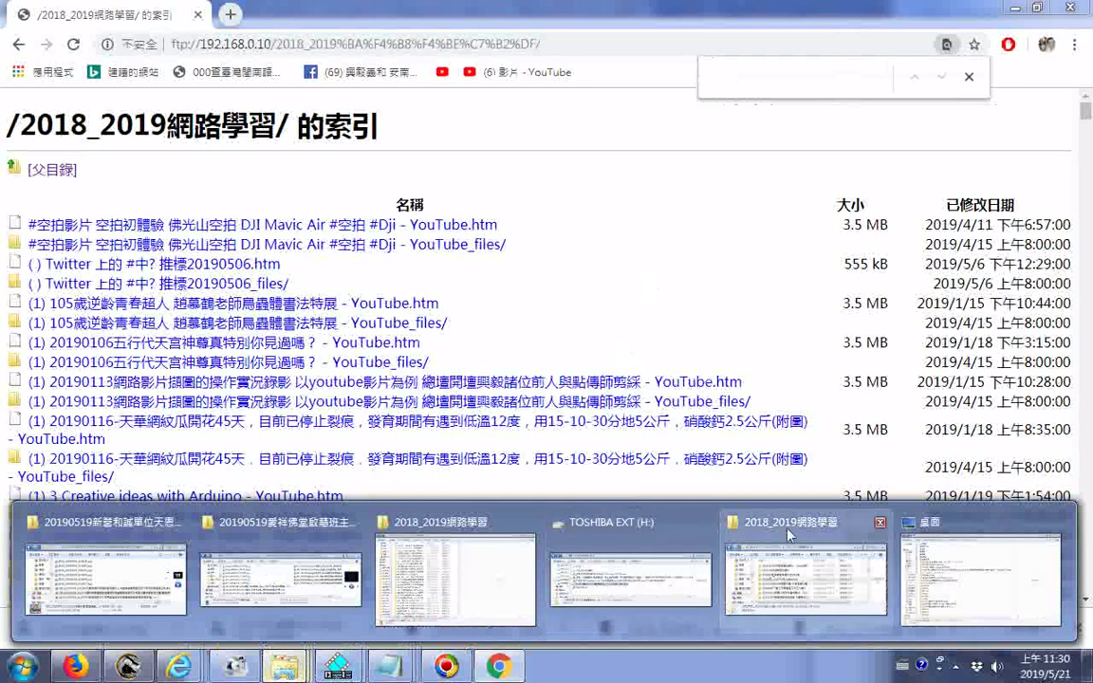
{"action": "left_click", "coordinate": [789, 534]}
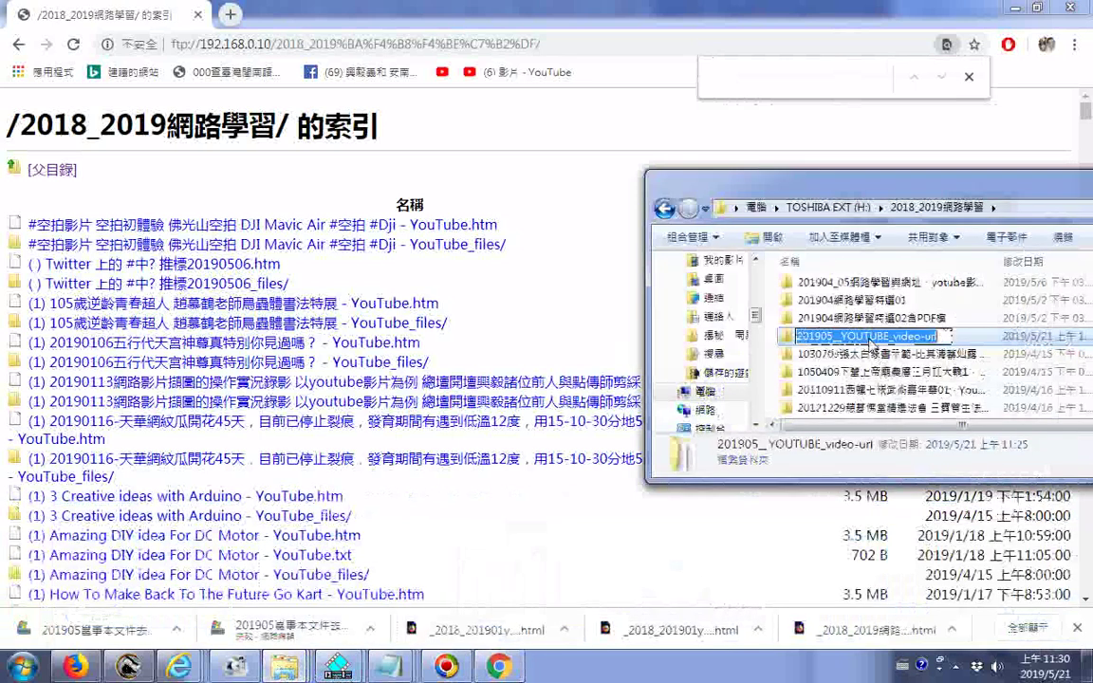
{"action": "right_click", "coordinate": [816, 336]}
{"action": "left_click", "coordinate": [882, 354]}
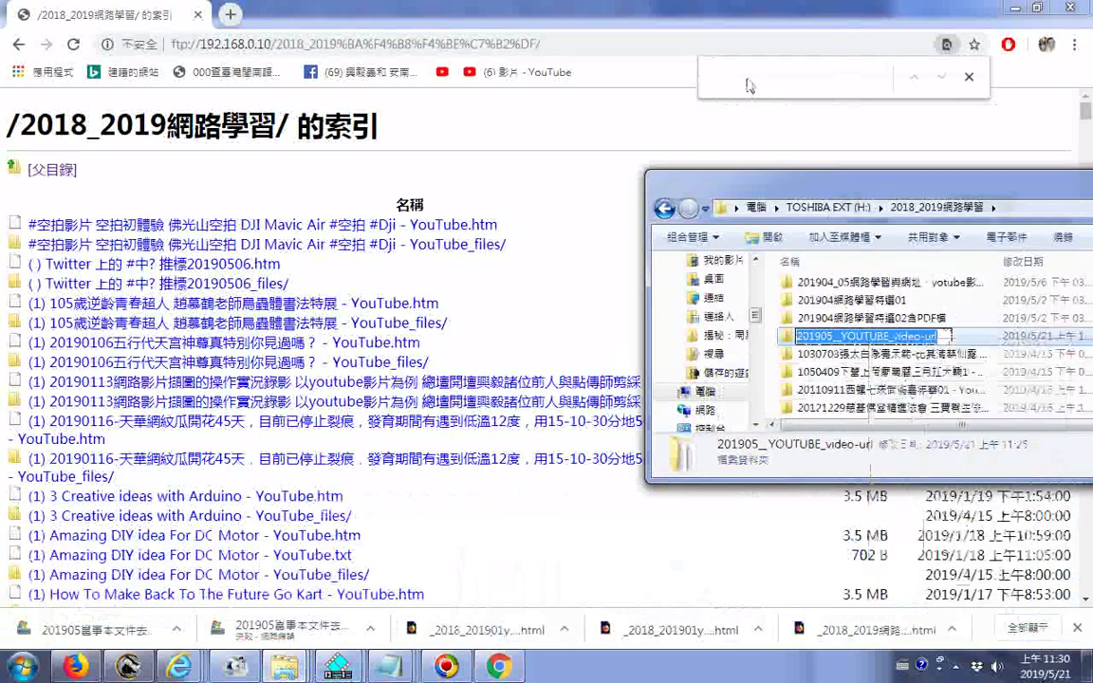
{"action": "left_click", "coordinate": [748, 85]}
{"action": "type", "text": "201905__YOUTUBE_video-url"}
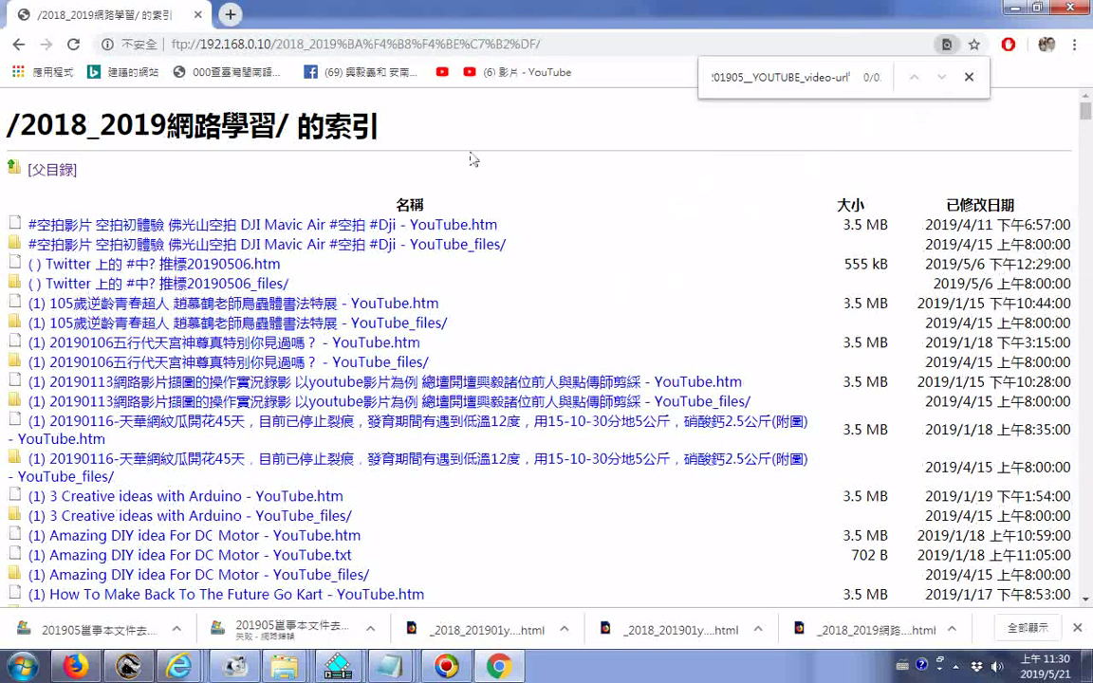
{"action": "key", "text": "alt+Left"}
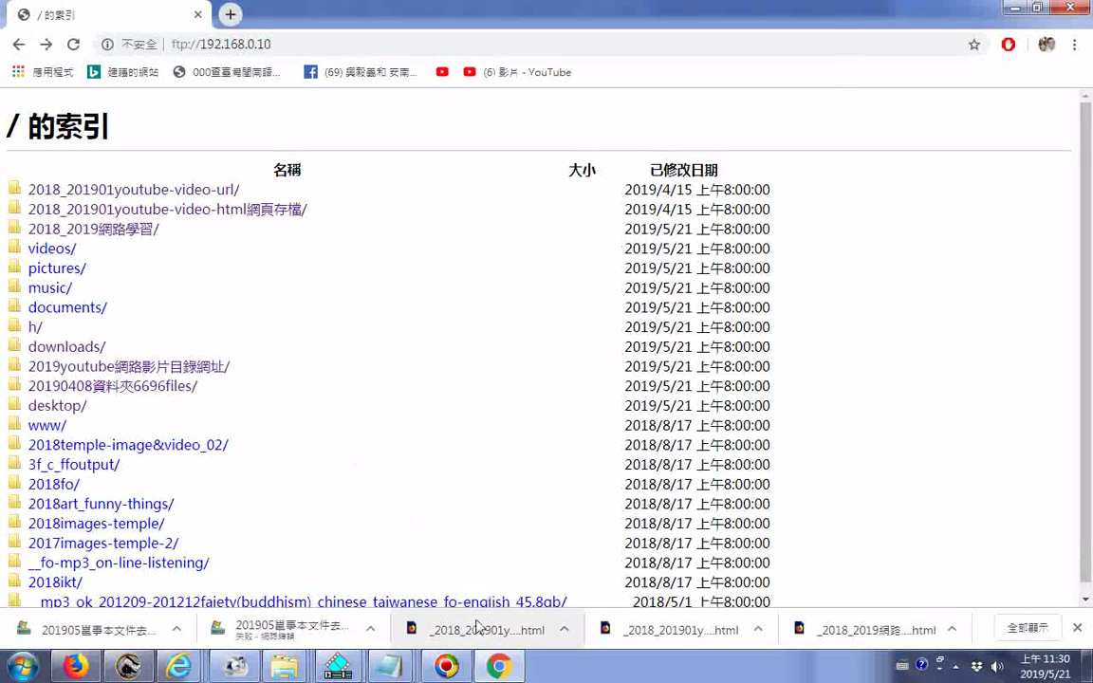
Switch to Cerberus, open the user configuration, and browse TOSHIBA EXT (H:) for a root directory for the Anonymous profile
{"action": "left_click", "coordinate": [130, 665]}
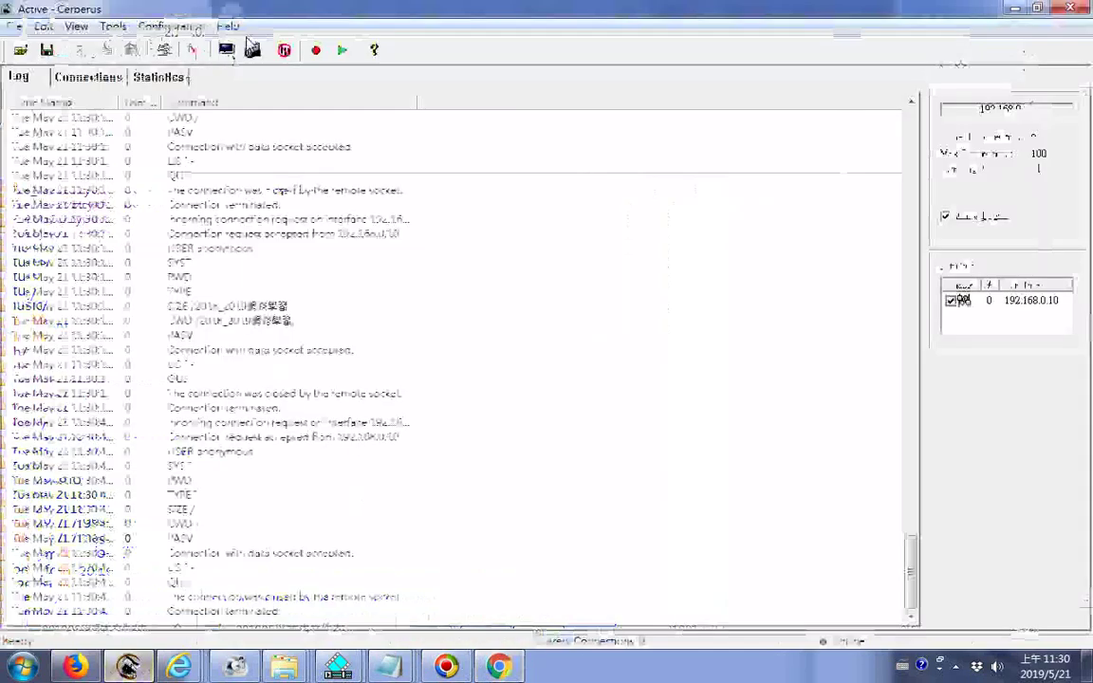
{"action": "left_click", "coordinate": [163, 25]}
{"action": "left_click", "coordinate": [174, 65]}
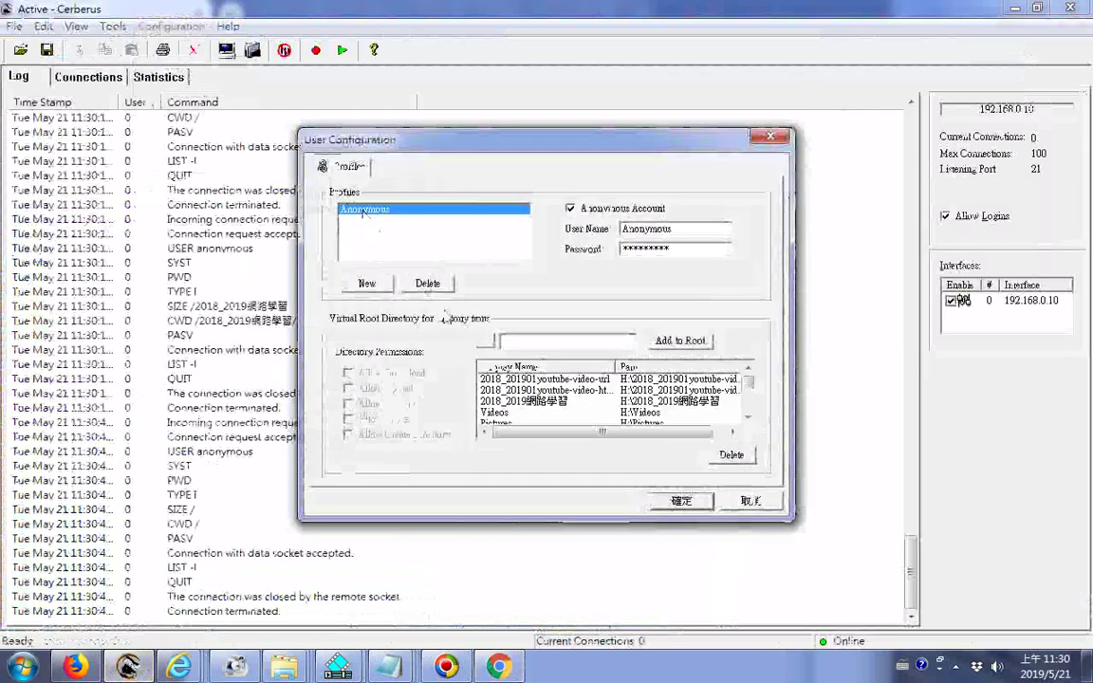
{"action": "left_click", "coordinate": [486, 340]}
{"action": "left_click", "coordinate": [507, 382]}
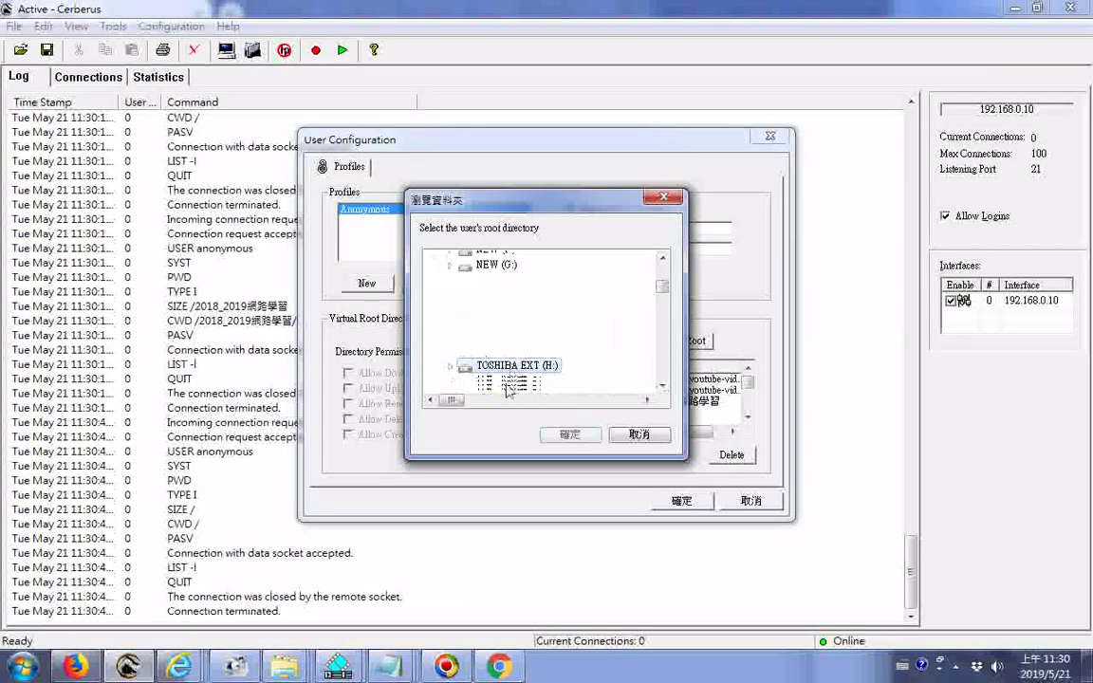
Move the 201905__YOUTUBE_video-url folder from 2018_2019網路學習 to the top level of TOSHIBA EXT (H:) in Explorer
{"action": "mouse_move", "coordinate": [288, 672]}
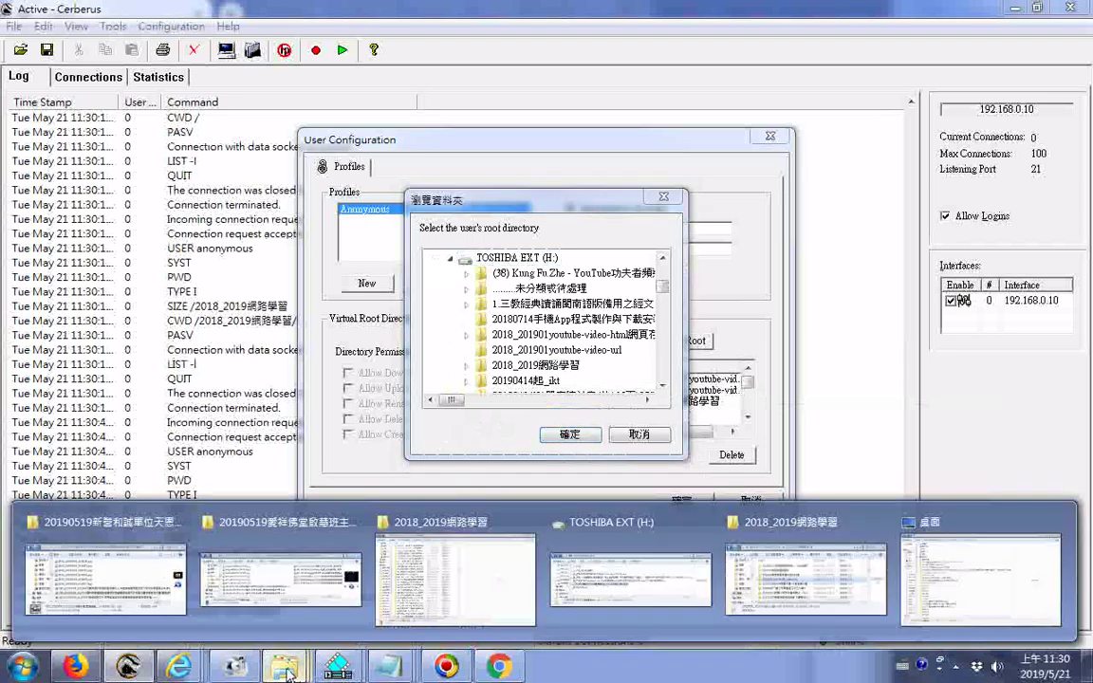
{"action": "left_click", "coordinate": [608, 565]}
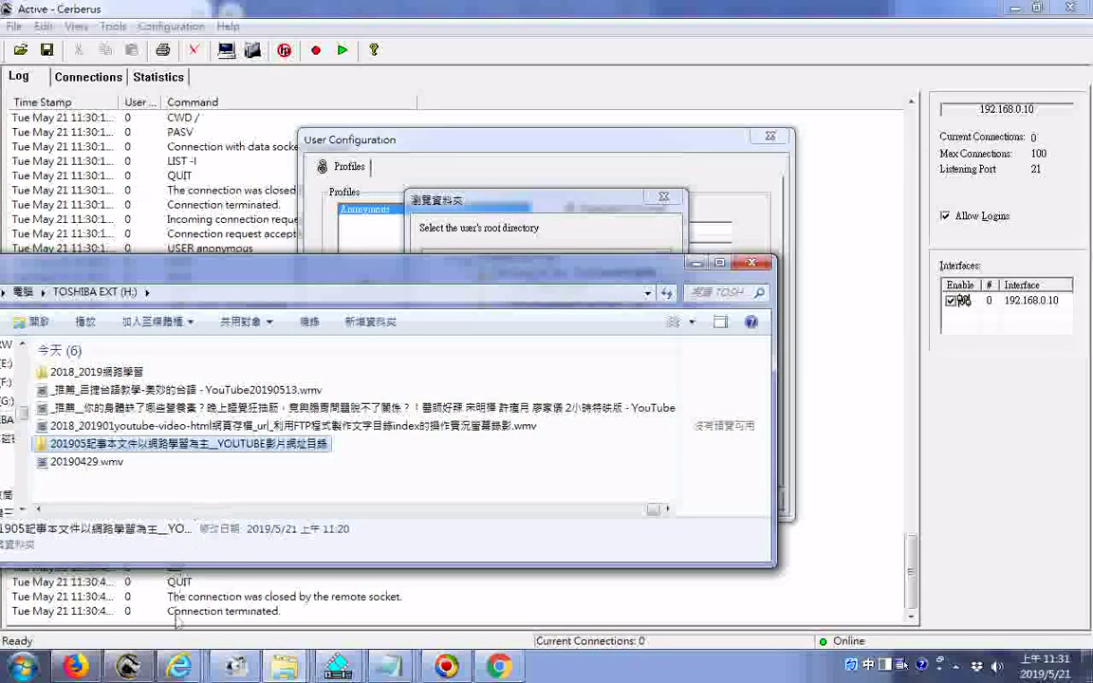
{"action": "left_click", "coordinate": [285, 672]}
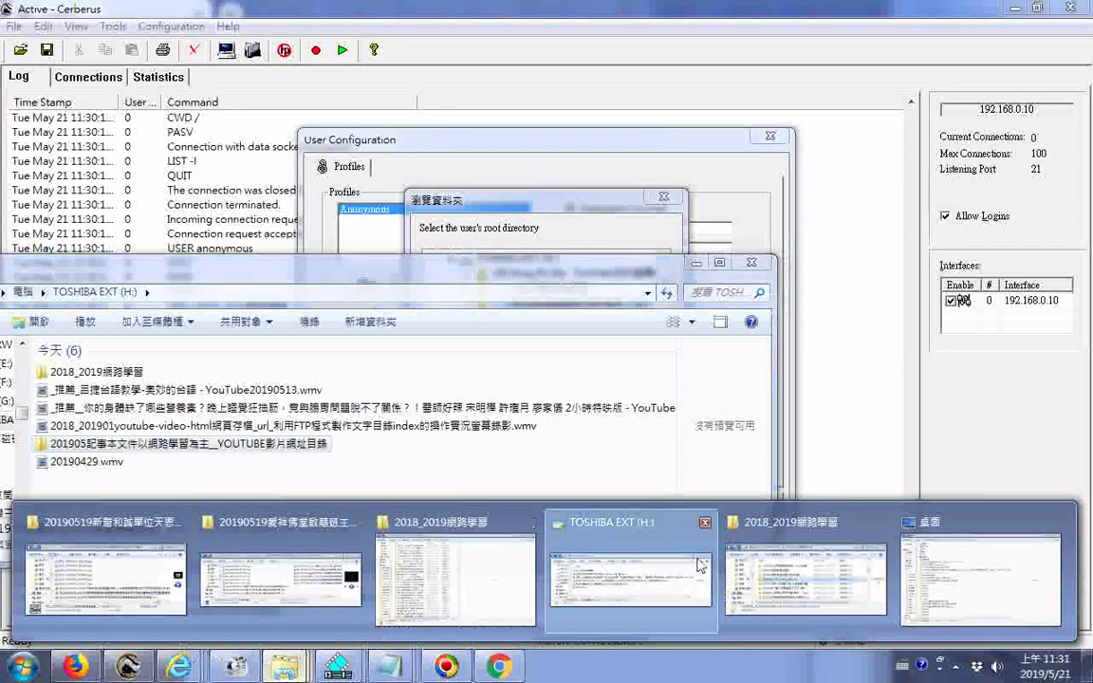
{"action": "left_click", "coordinate": [802, 535]}
{"action": "left_click", "coordinate": [863, 336]}
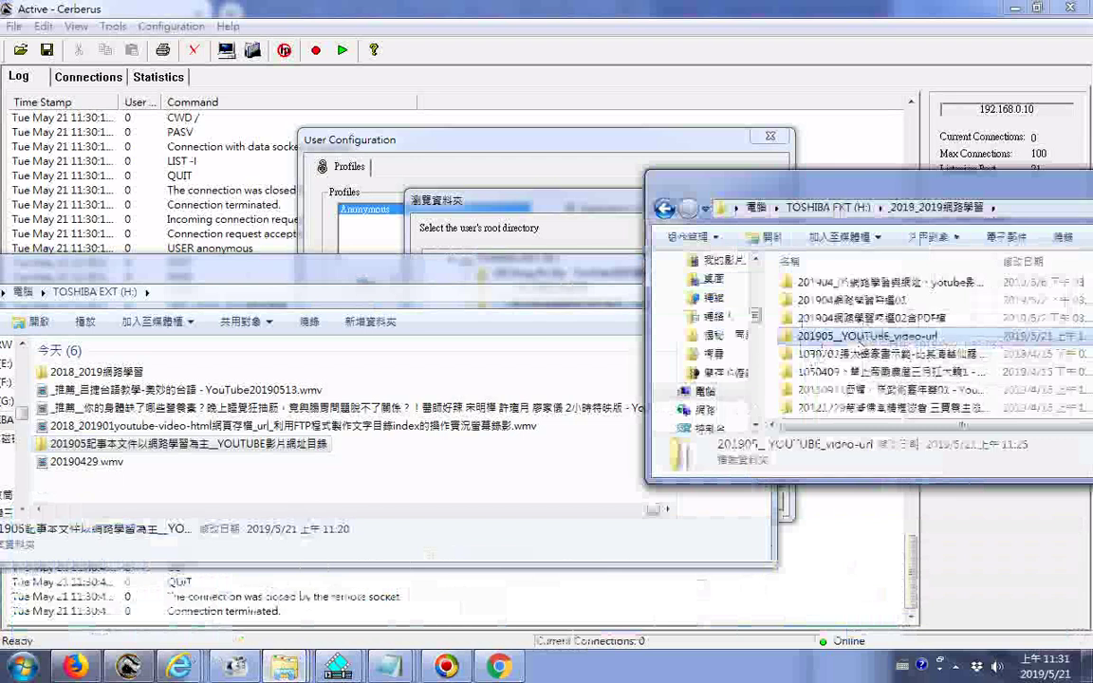
{"action": "left_click_drag", "start_coordinate": [864, 336], "coordinate": [450, 493]}
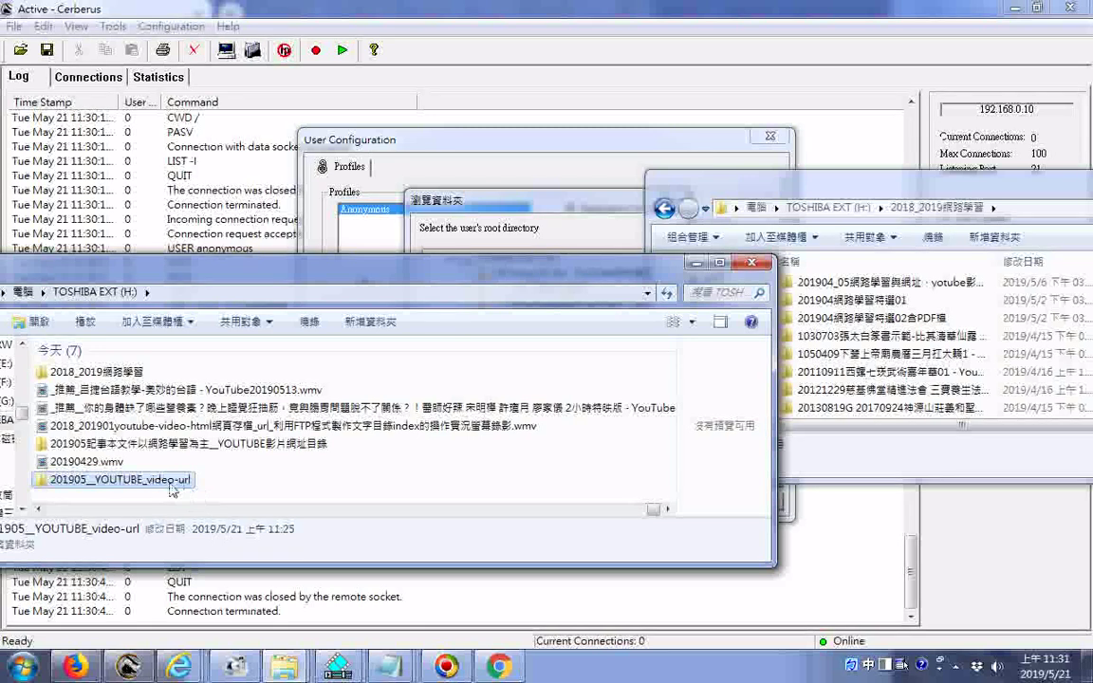
Copy the name of the 201905__YOUTUBE_video-url folder in TOSHIBA EXT (H:), leaving the name unchanged
{"action": "left_click", "coordinate": [172, 486]}
{"action": "right_click", "coordinate": [171, 484]}
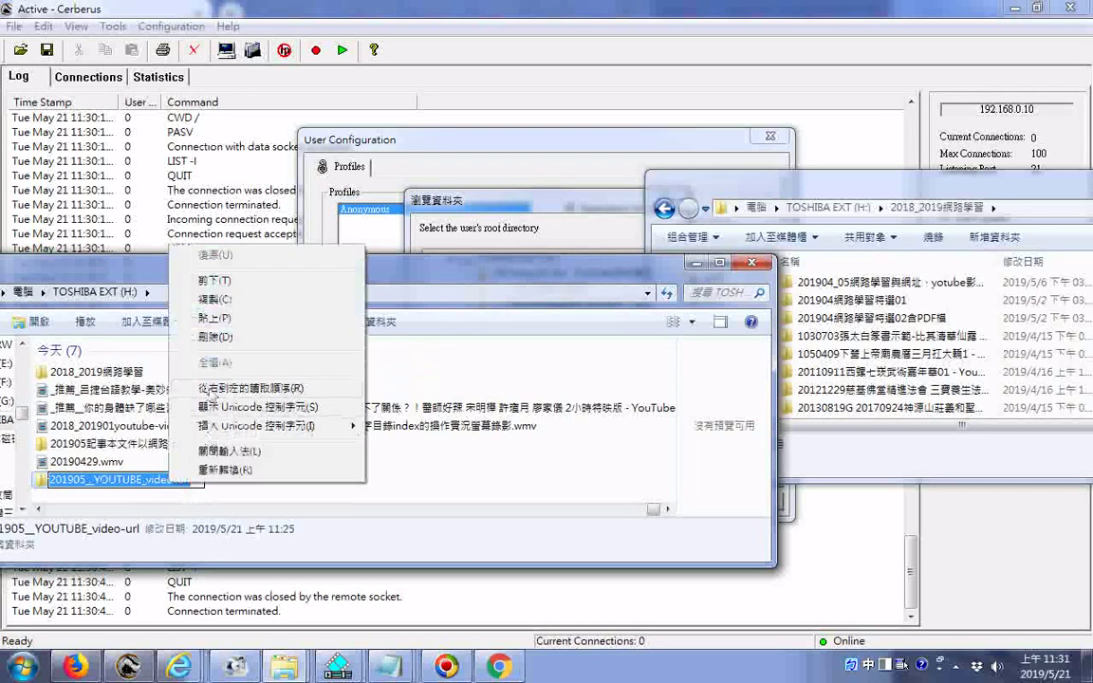
{"action": "left_click", "coordinate": [217, 300]}
{"action": "left_click", "coordinate": [483, 473]}
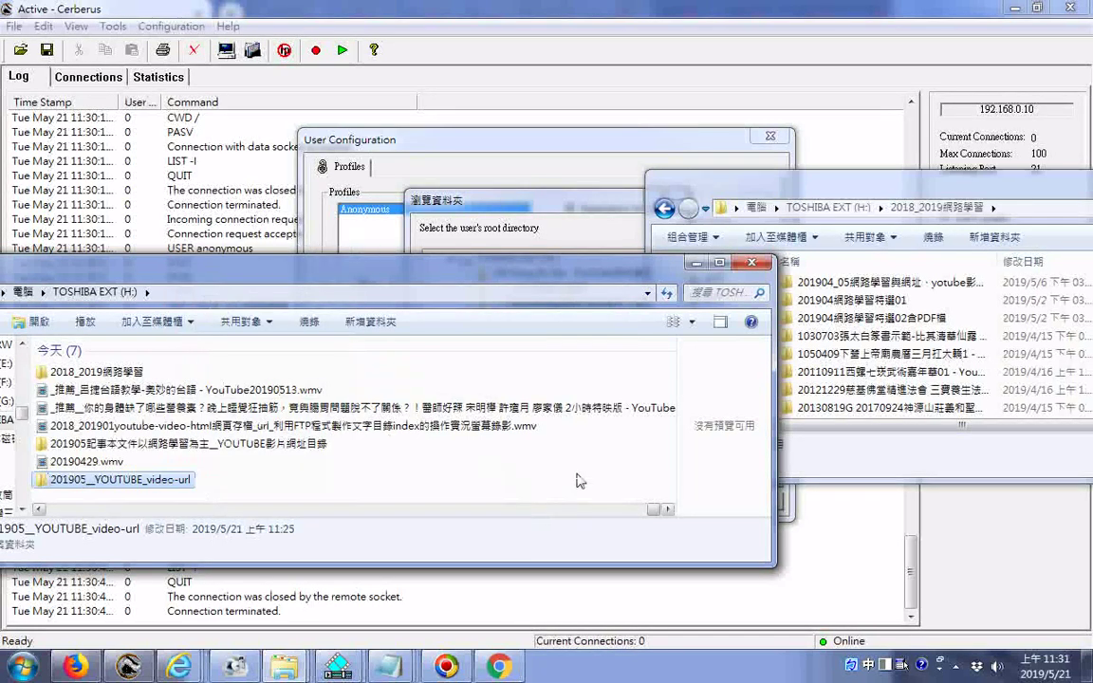
Close the 2018_2019網路學習 Explorer window and minimize the TOSHIBA EXT (H:) window
{"action": "left_click_drag", "start_coordinate": [774, 186], "coordinate": [670, 197]}
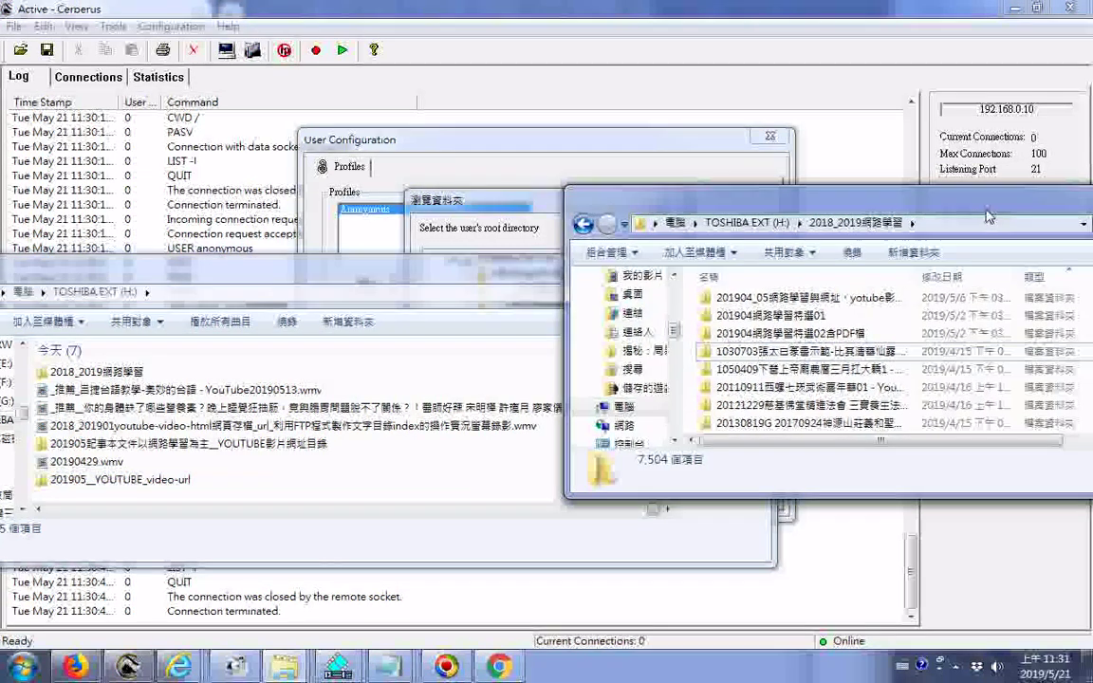
{"action": "left_click_drag", "start_coordinate": [987, 205], "coordinate": [742, 225]}
{"action": "left_click", "coordinate": [943, 217]}
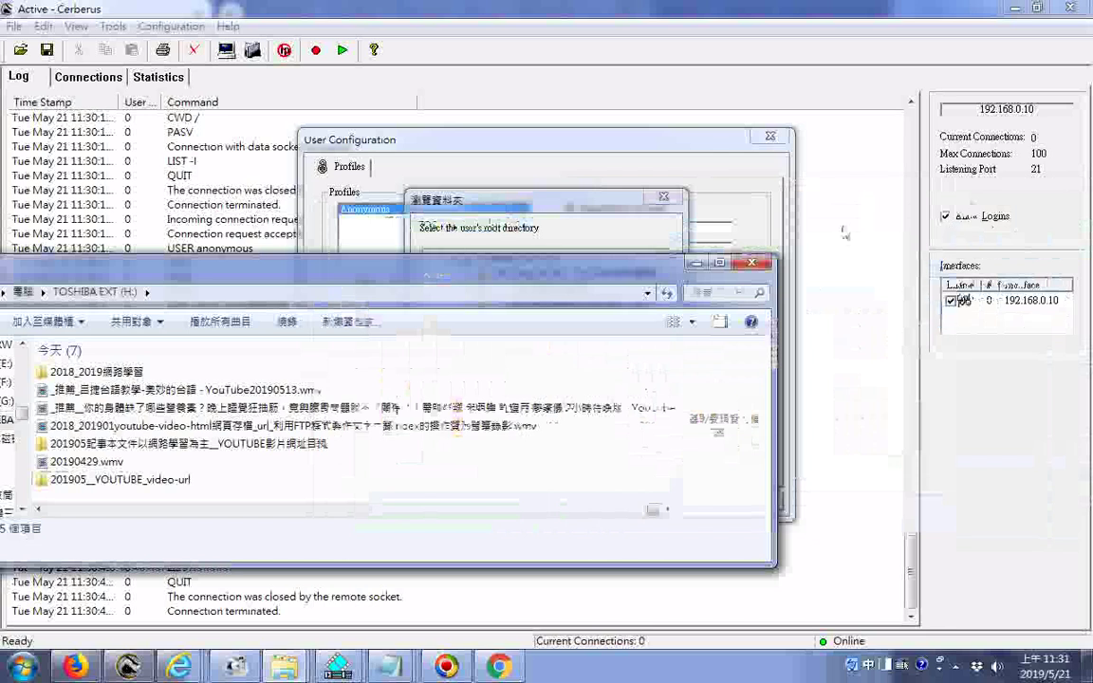
{"action": "left_click", "coordinate": [696, 263]}
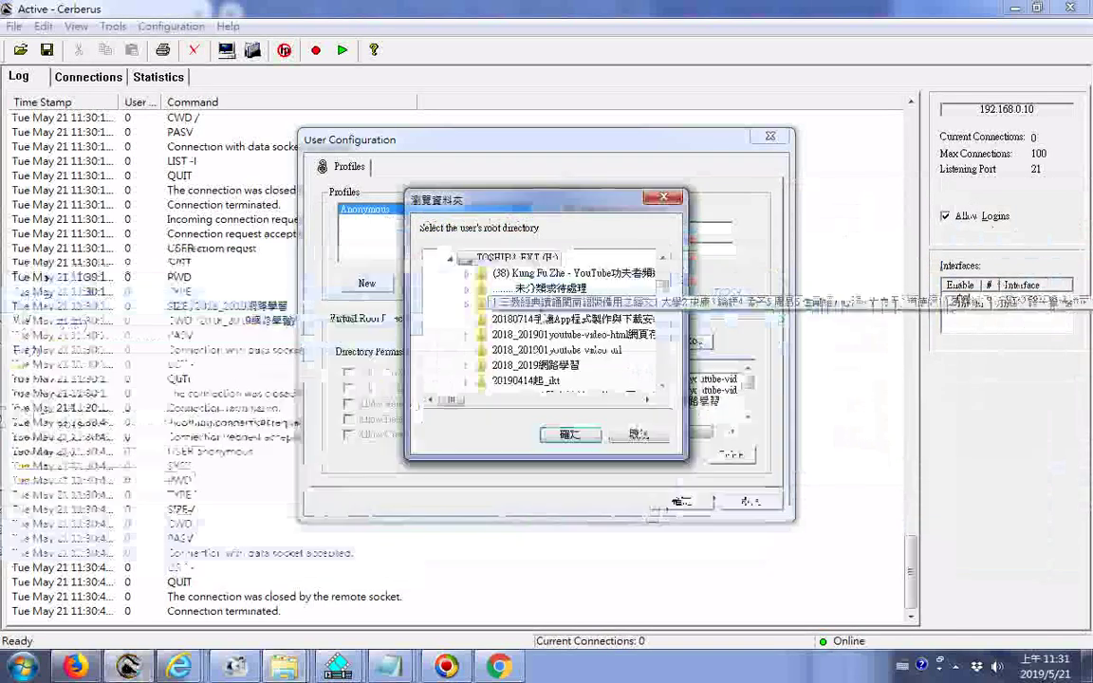
Reopen the root directory browser and add 201905__YOUTUBE_video-url from TOSHIBA EXT (H:) to the Anonymous profile's virtual root
{"action": "left_click", "coordinate": [645, 437]}
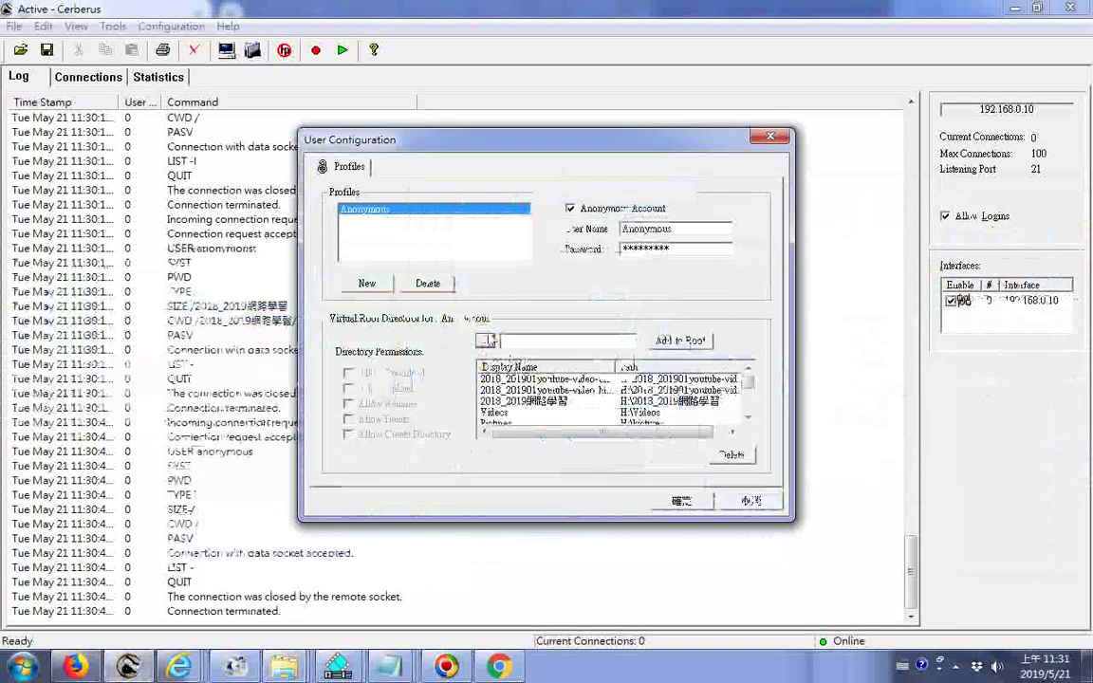
{"action": "left_click", "coordinate": [442, 332]}
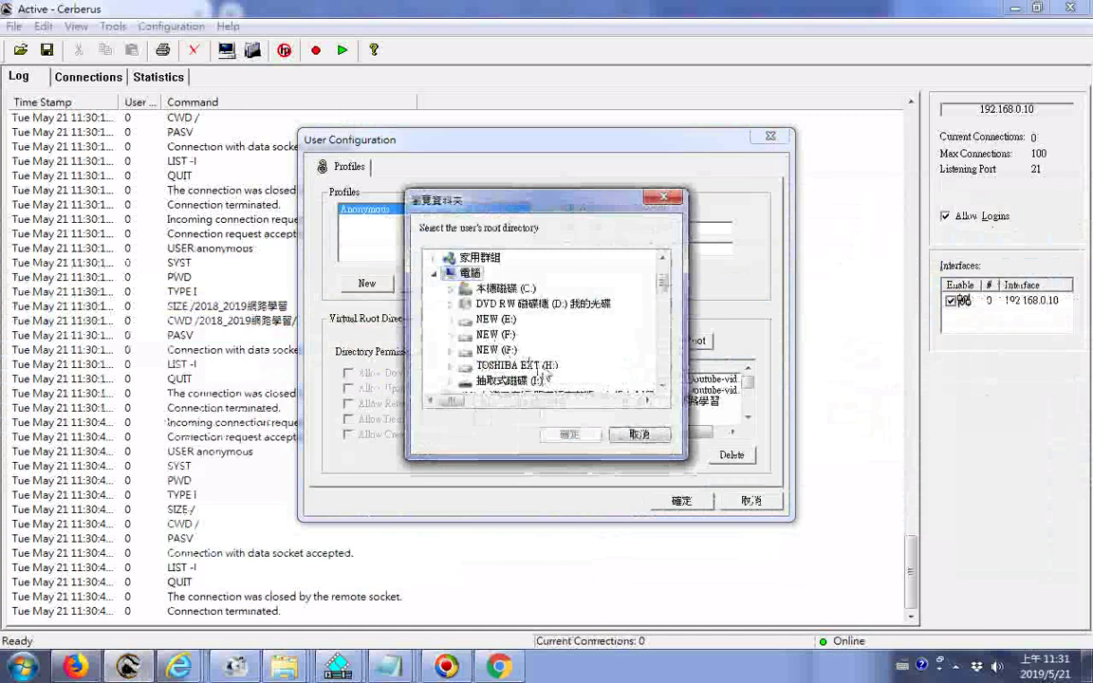
{"action": "double_click", "coordinate": [543, 368]}
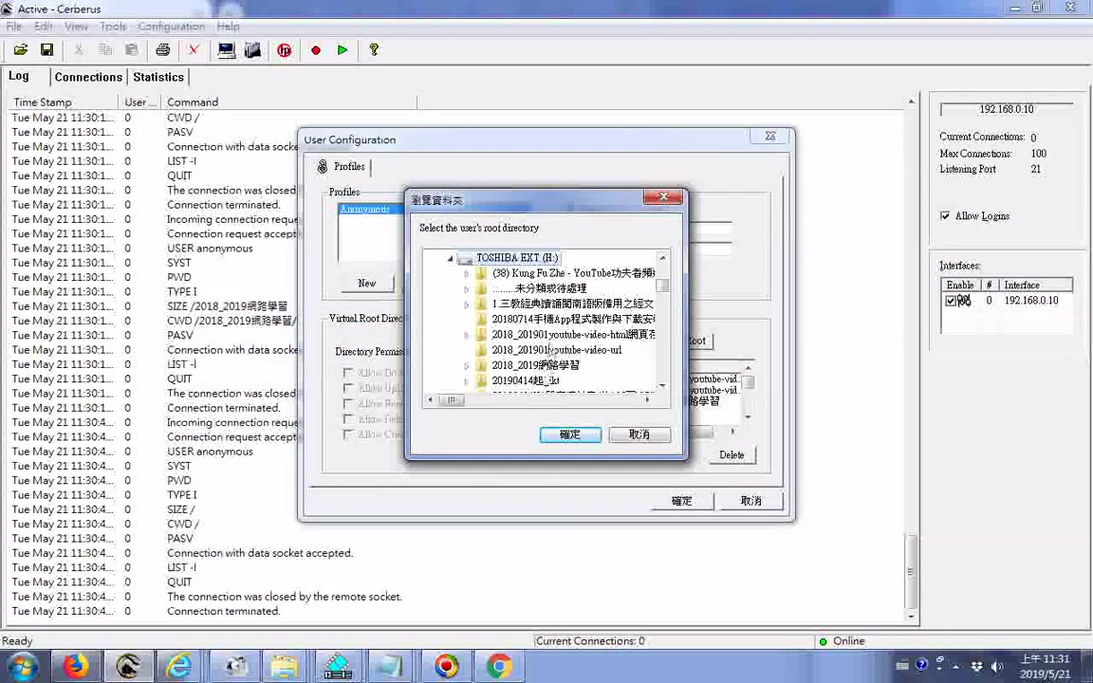
{"action": "scroll", "coordinate": [590, 370], "scroll_direction": "down", "scroll_amount": 1}
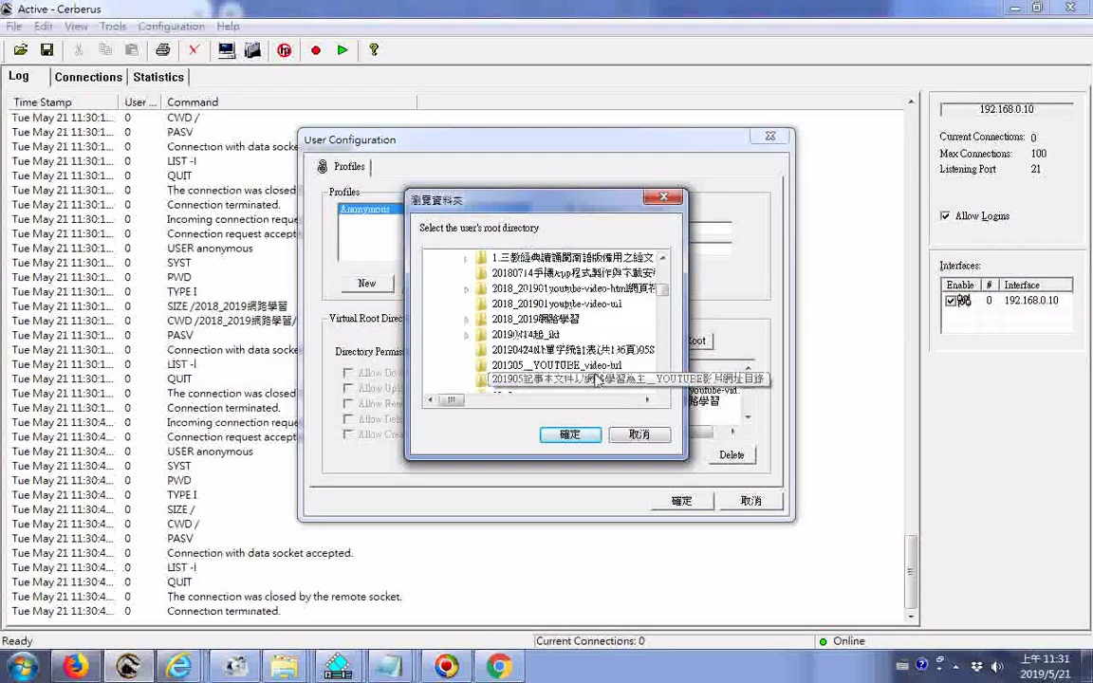
{"action": "scroll", "coordinate": [627, 348], "scroll_direction": "up", "scroll_amount": 3}
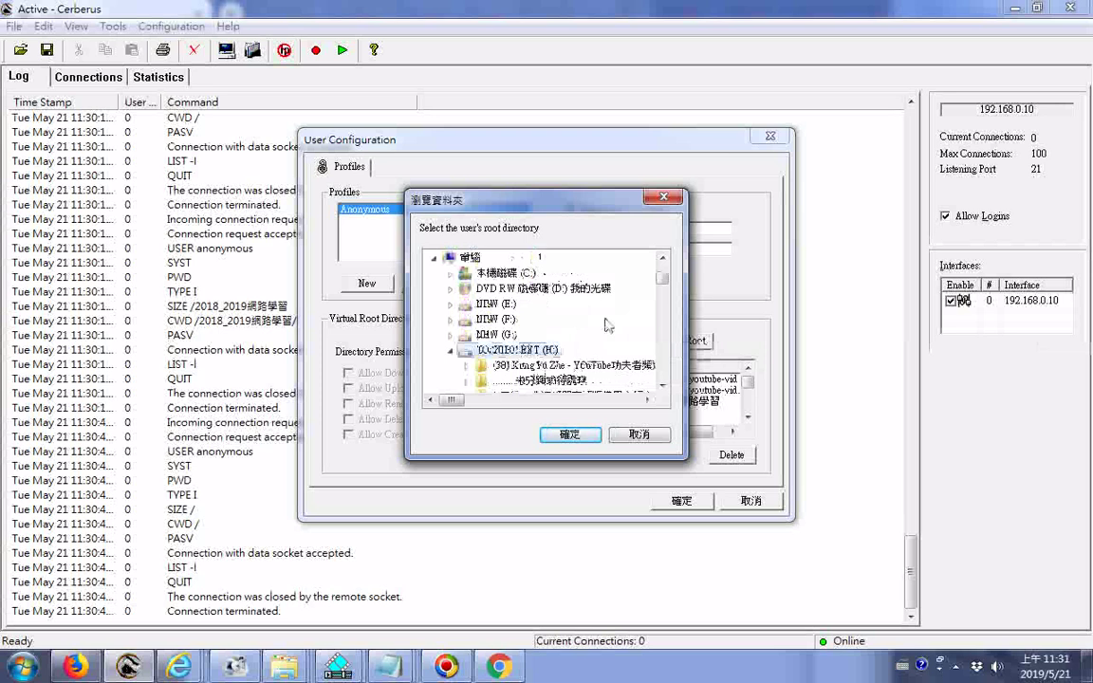
{"action": "left_click", "coordinate": [664, 371]}
{"action": "left_click", "coordinate": [663, 366]}
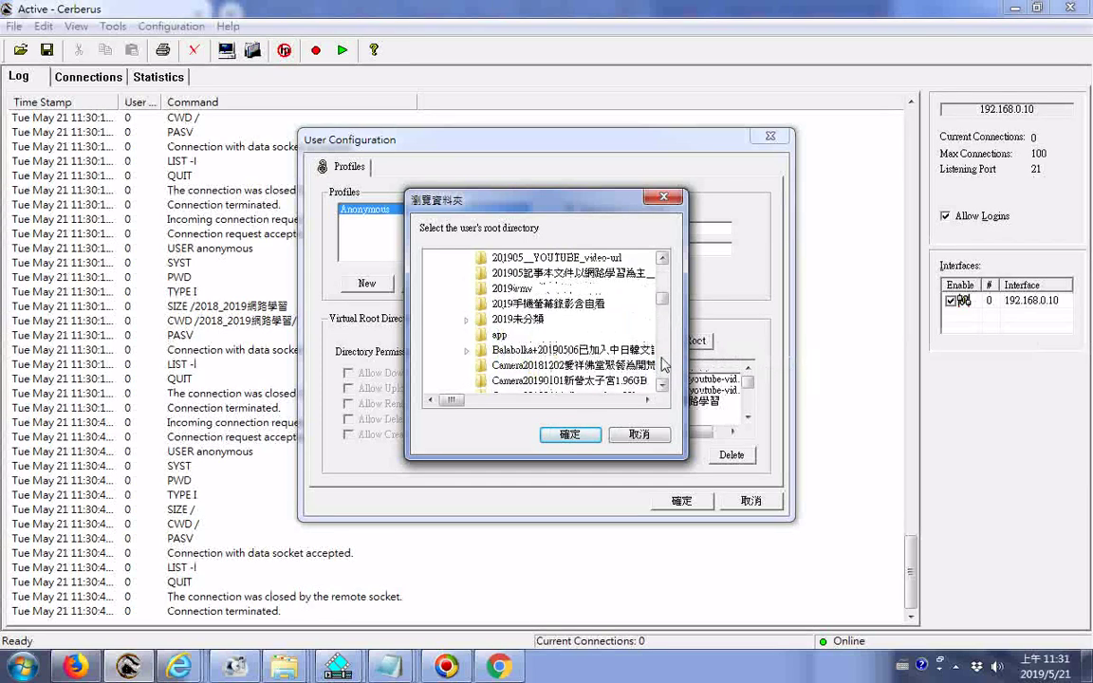
{"action": "left_click", "coordinate": [590, 259]}
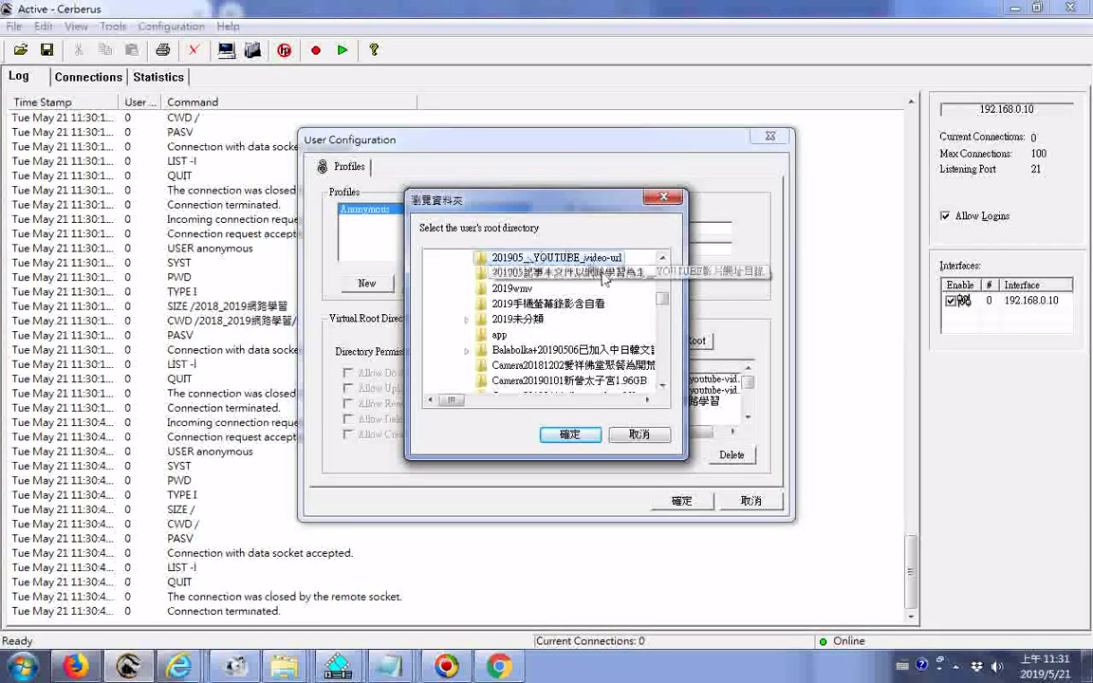
{"action": "left_click", "coordinate": [569, 435]}
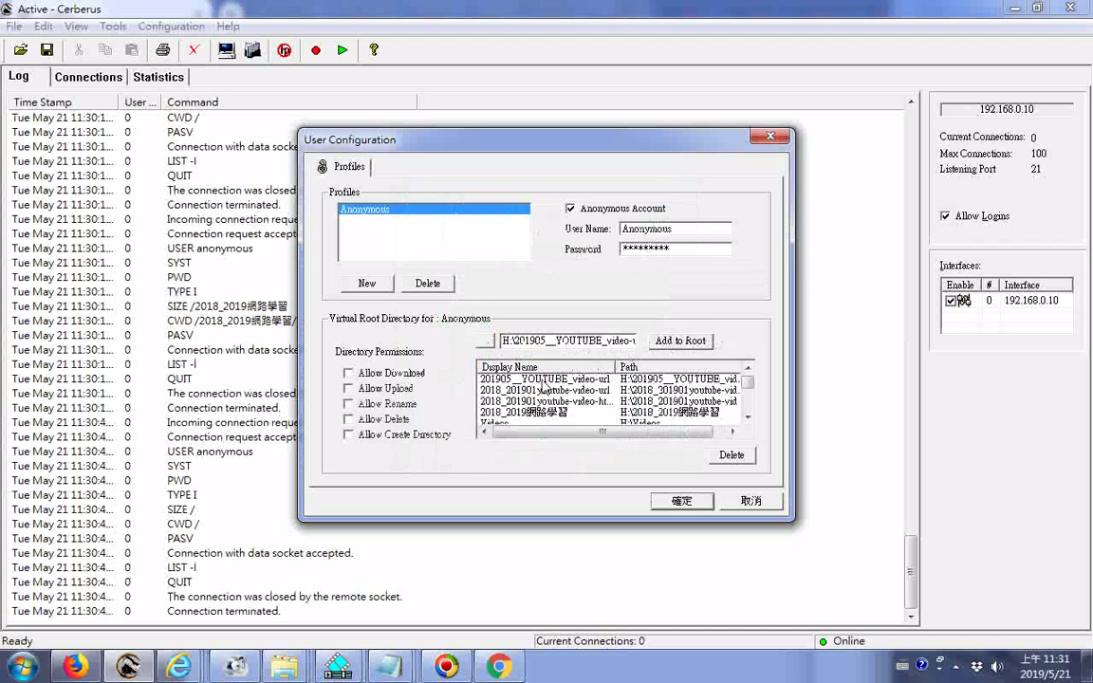
Allow downloads for the 201905__YOUTUBE_video-url folder and save the changes to the Anonymous profile
{"action": "left_click", "coordinate": [543, 381]}
{"action": "left_click", "coordinate": [349, 374]}
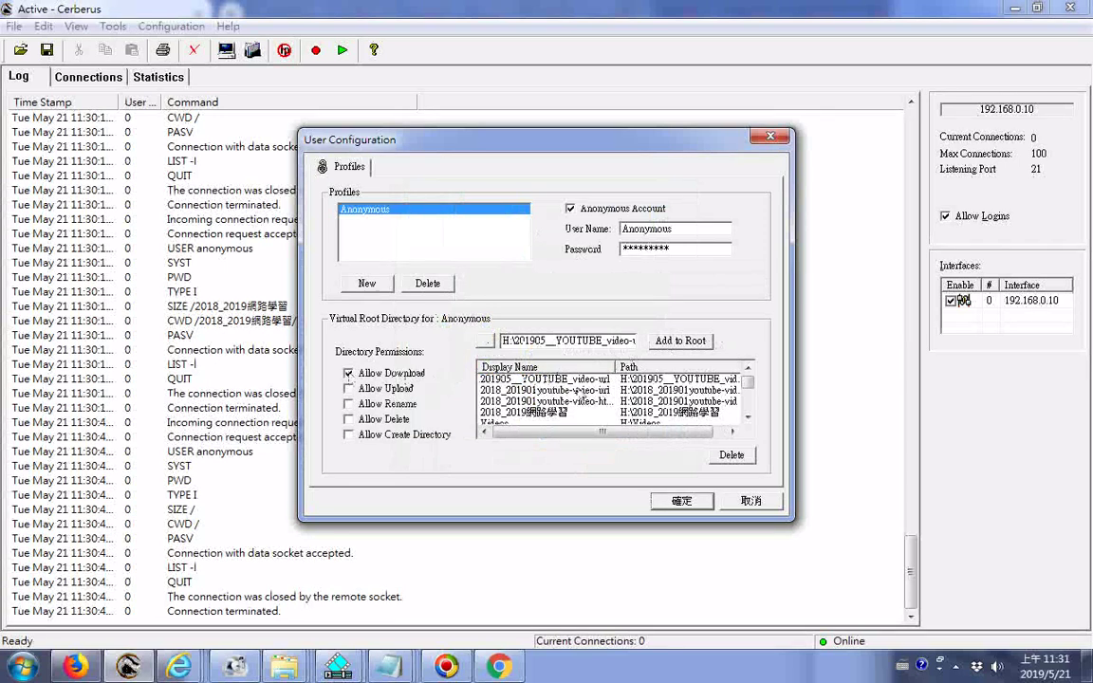
{"action": "left_click", "coordinate": [681, 500]}
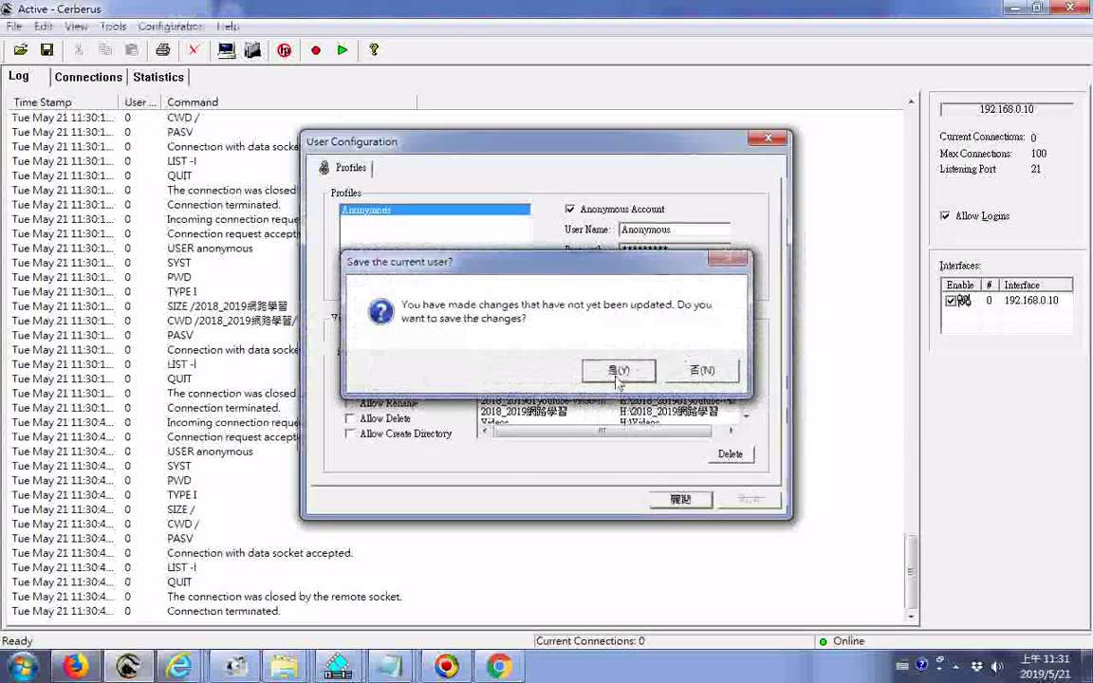
{"action": "left_click", "coordinate": [617, 370]}
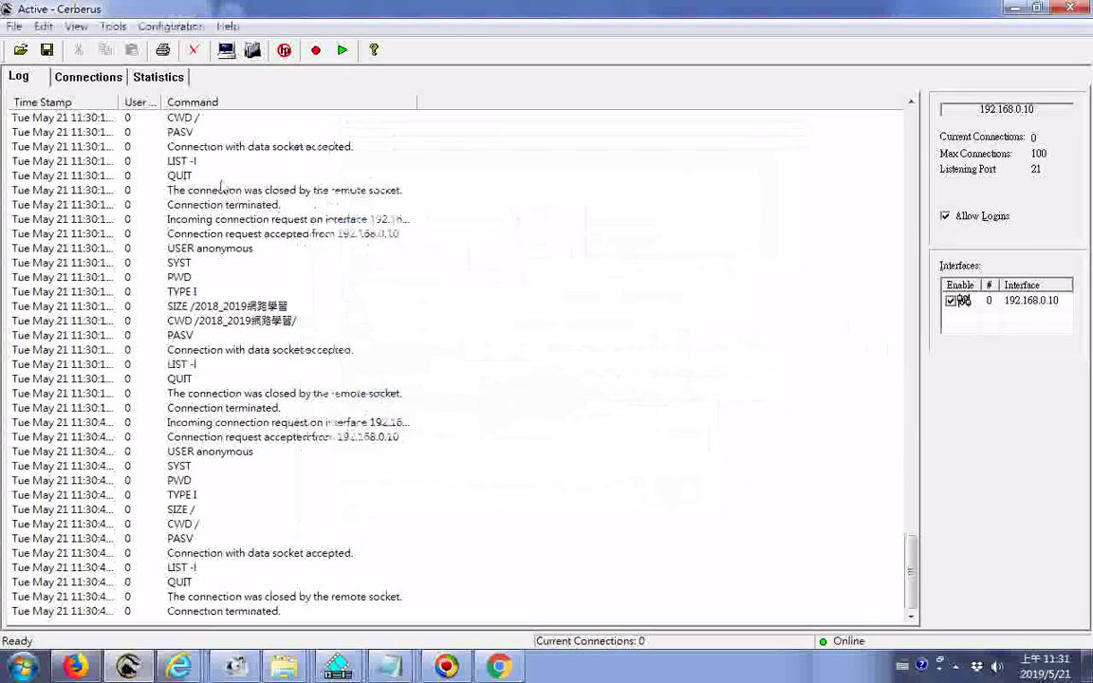
Open 201905__youtube_video-url from the FTP index in Chrome, and open the same folder on TOSHIBA EXT (H:) in Explorer
{"action": "left_click", "coordinate": [500, 667]}
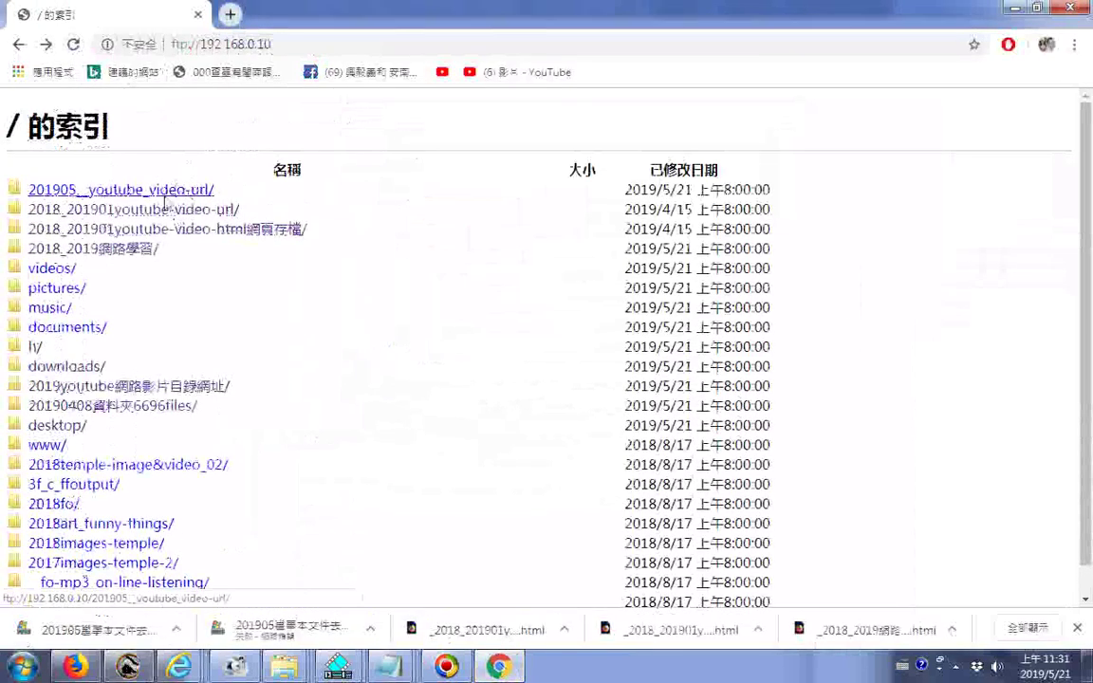
{"action": "left_click", "coordinate": [114, 192]}
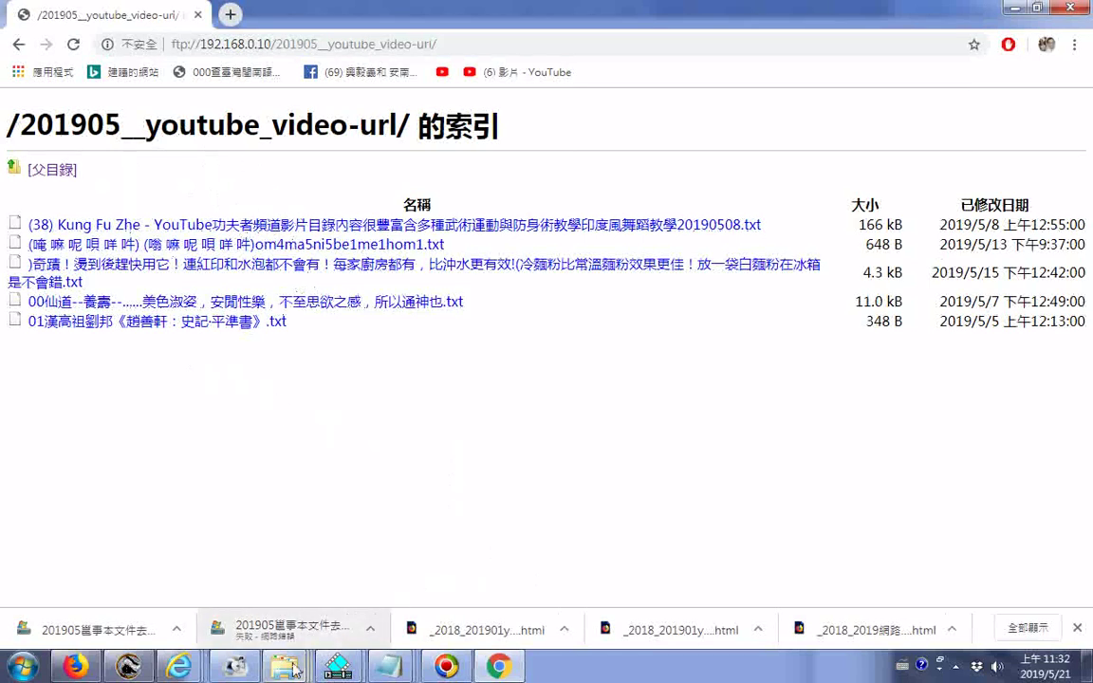
{"action": "mouse_move", "coordinate": [284, 667]}
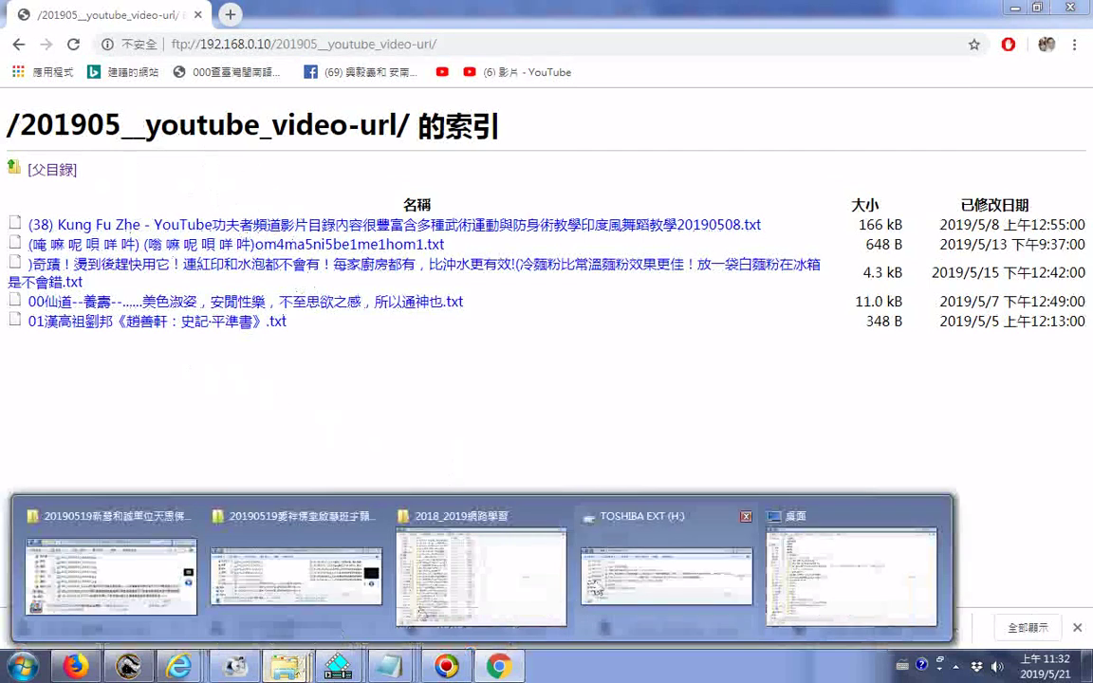
{"action": "left_click", "coordinate": [622, 538]}
{"action": "double_click", "coordinate": [166, 480]}
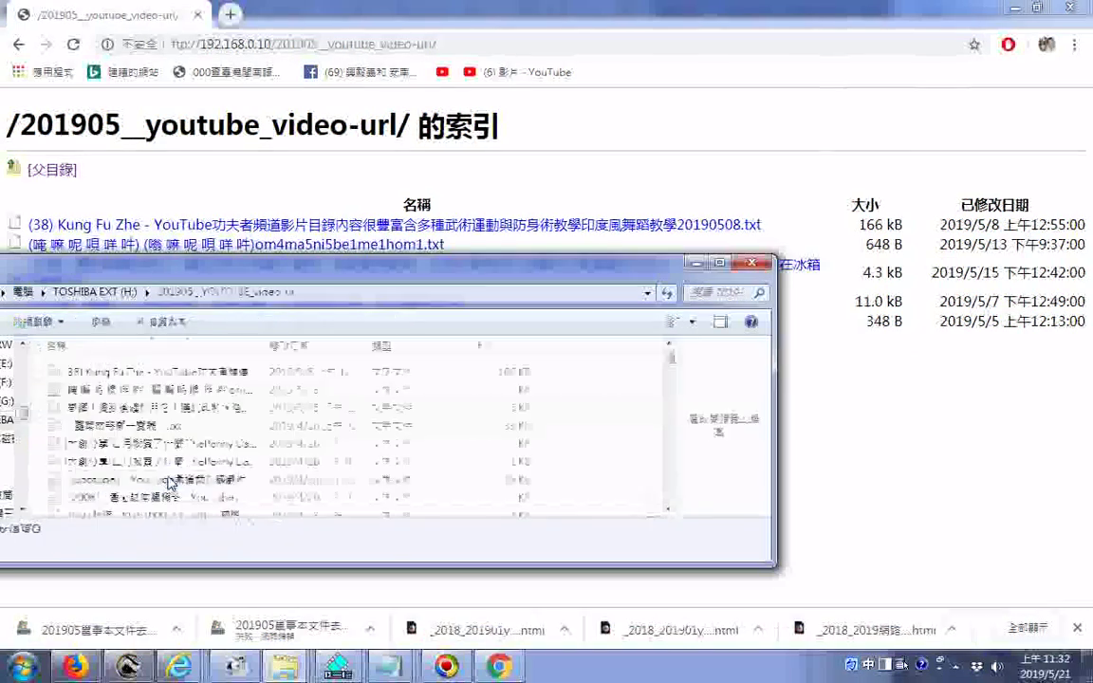
Maximize the Explorer window and look through the whole file list of the 201905__YOUTUBE_video-url folder
{"action": "left_click", "coordinate": [719, 267]}
{"action": "scroll", "coordinate": [615, 244], "scroll_direction": "down", "scroll_amount": 5}
{"action": "left_click_drag", "start_coordinate": [750, 128], "coordinate": [756, 612]}
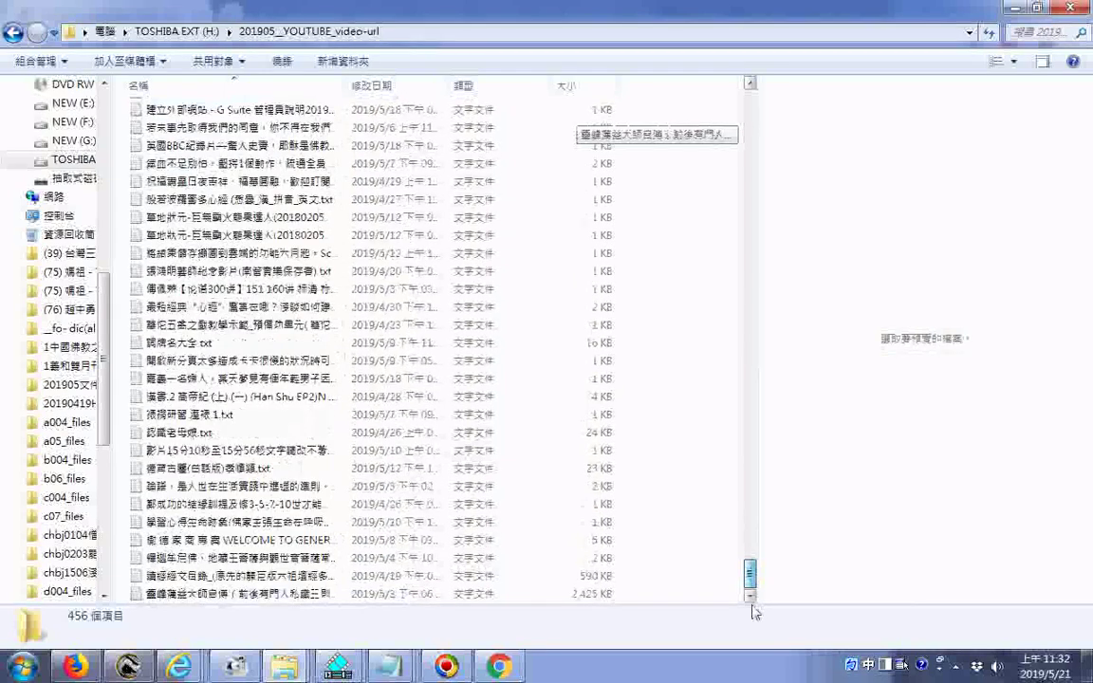
{"action": "left_click_drag", "start_coordinate": [750, 595], "coordinate": [756, 513]}
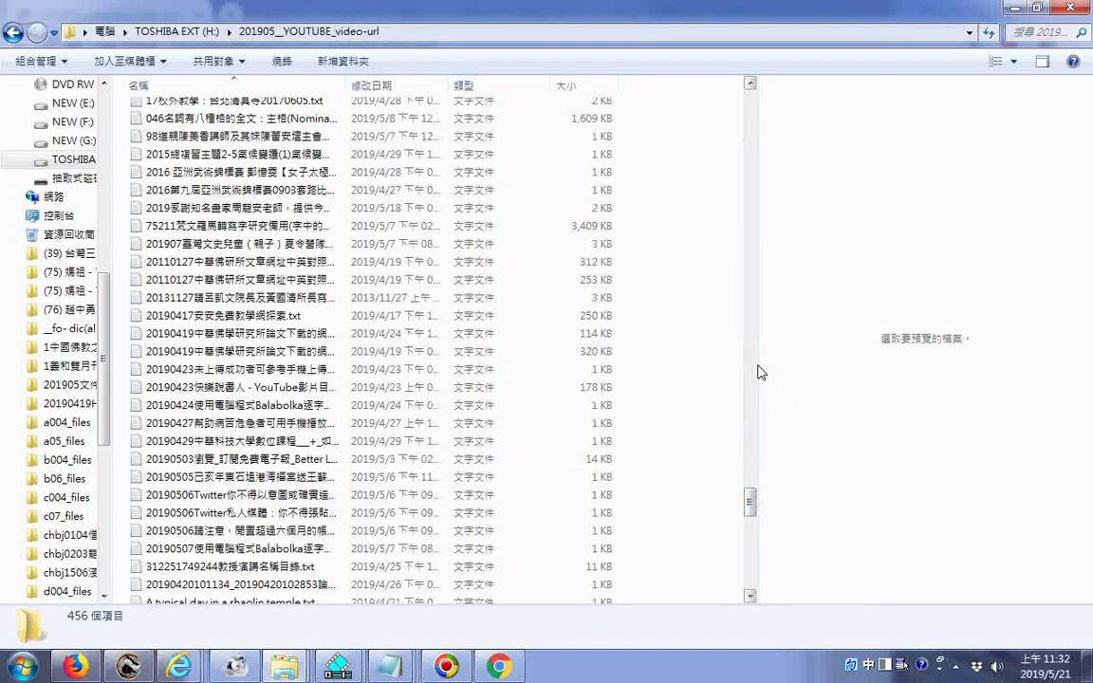
Enlarge the preview area and preview 17校外教學：台北清真寺20170605.txt and _繁興永處那伽定.txt in the 201905__YOUTUBE_video-url folder
{"action": "left_click_drag", "start_coordinate": [759, 372], "coordinate": [234, 370]}
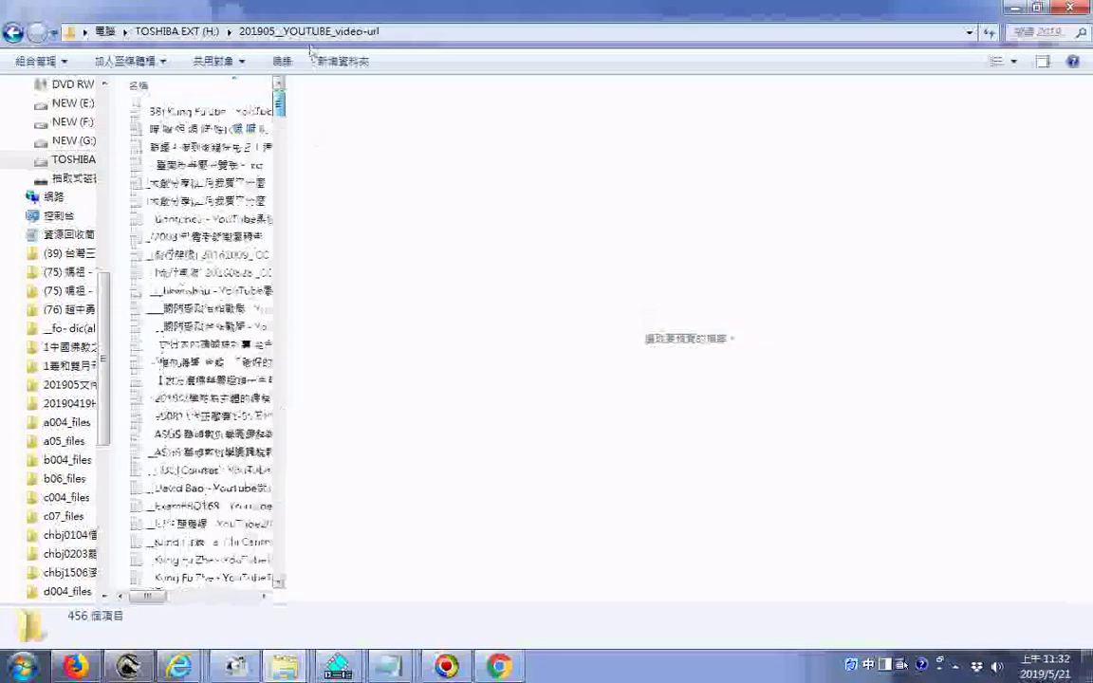
{"action": "left_click", "coordinate": [204, 106]}
{"action": "scroll", "coordinate": [204, 332], "scroll_direction": "up", "scroll_amount": 6}
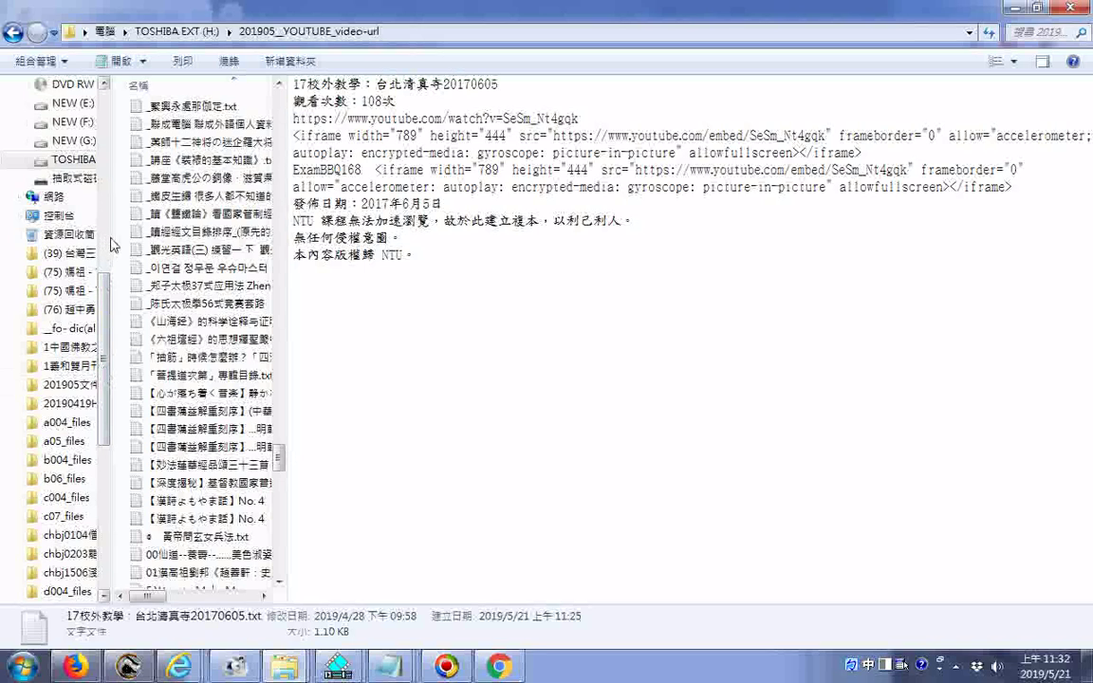
{"action": "left_click_drag", "start_coordinate": [112, 247], "coordinate": [54, 248]}
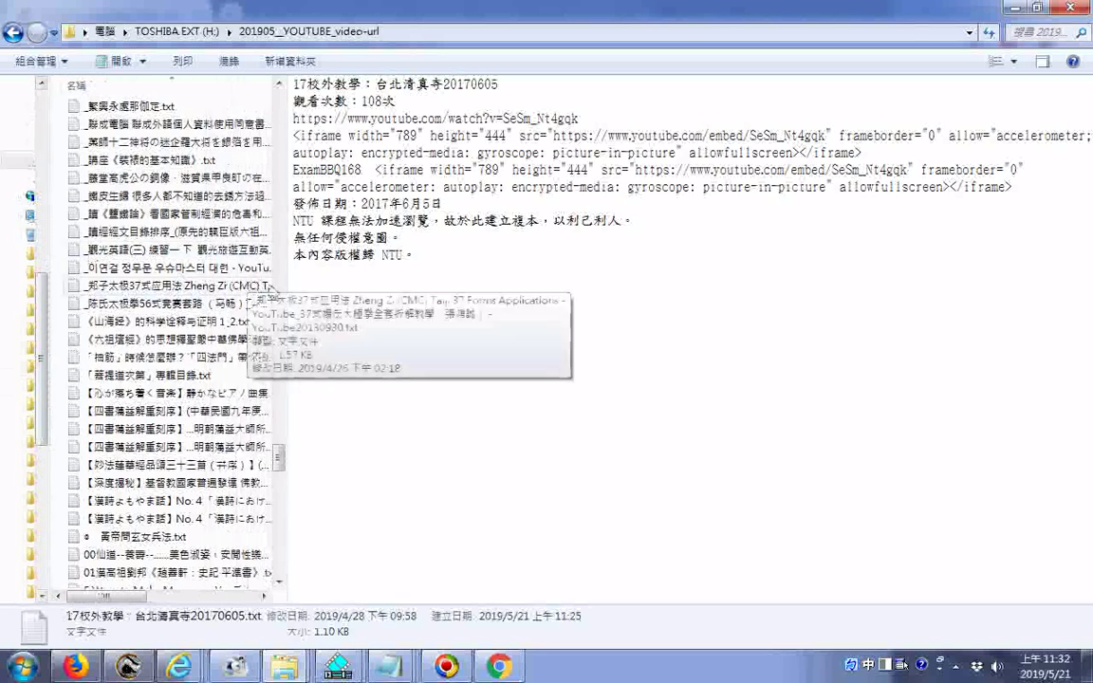
{"action": "left_click_drag", "start_coordinate": [289, 304], "coordinate": [211, 313]}
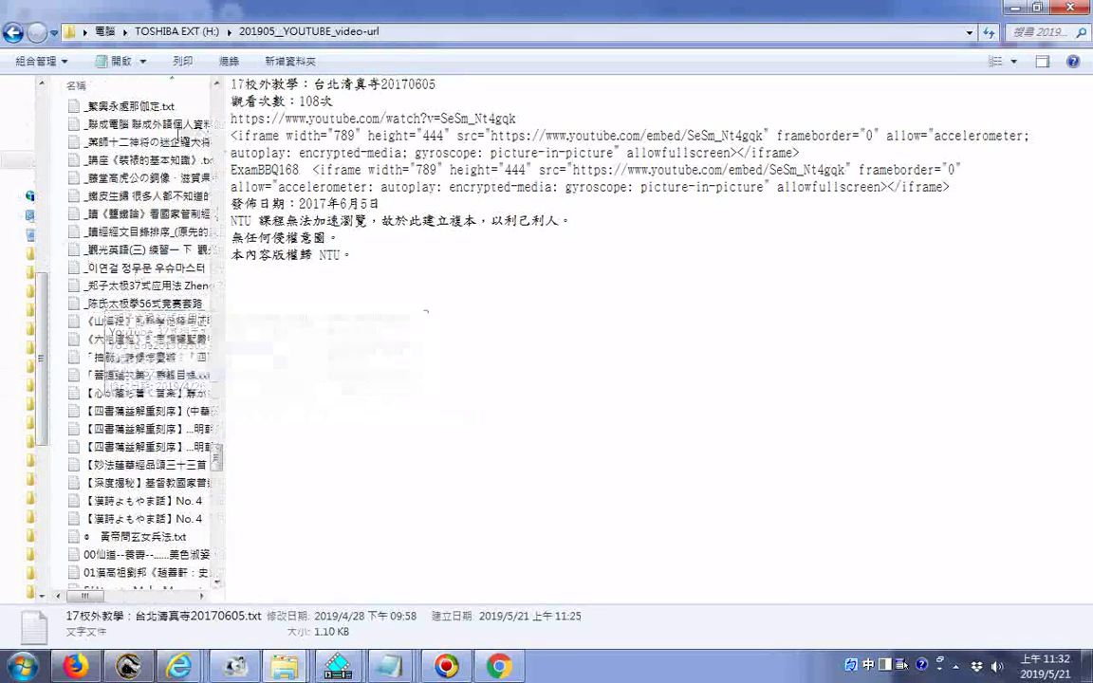
{"action": "left_click", "coordinate": [156, 107]}
{"action": "scroll", "coordinate": [156, 107], "scroll_direction": "down", "scroll_amount": 10}
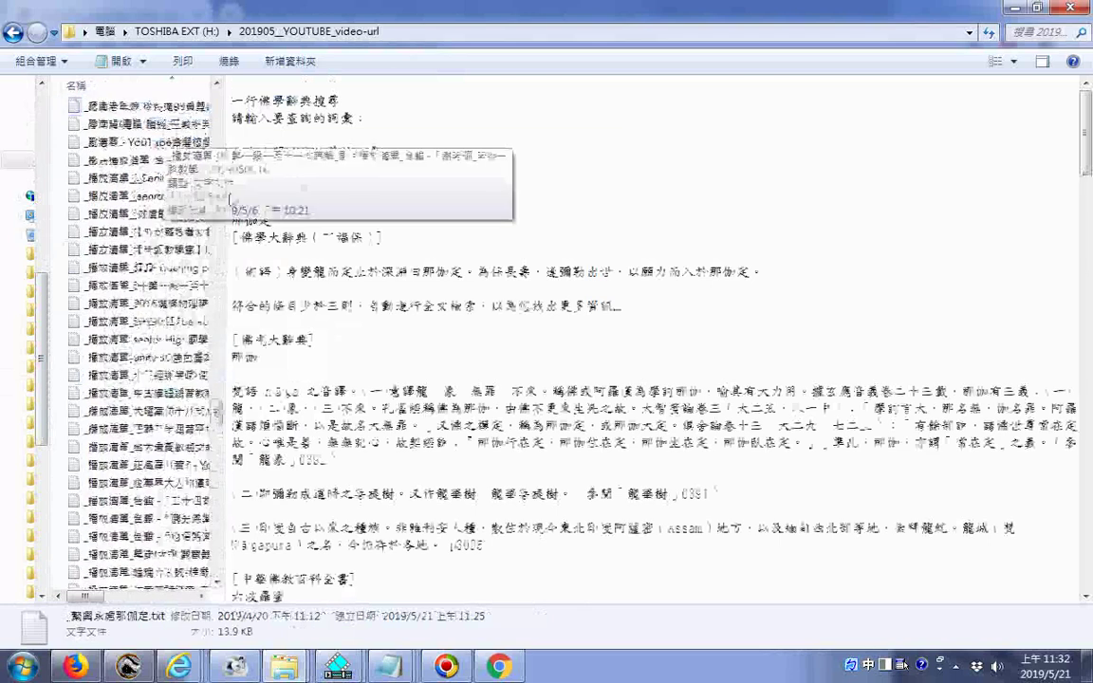
Preview the text files one after another from the start of the list, from (38) Kung Fu Zhe through __Kung Fu & Tai Chi Center
{"action": "scroll", "coordinate": [161, 143], "scroll_direction": "up", "scroll_amount": 10}
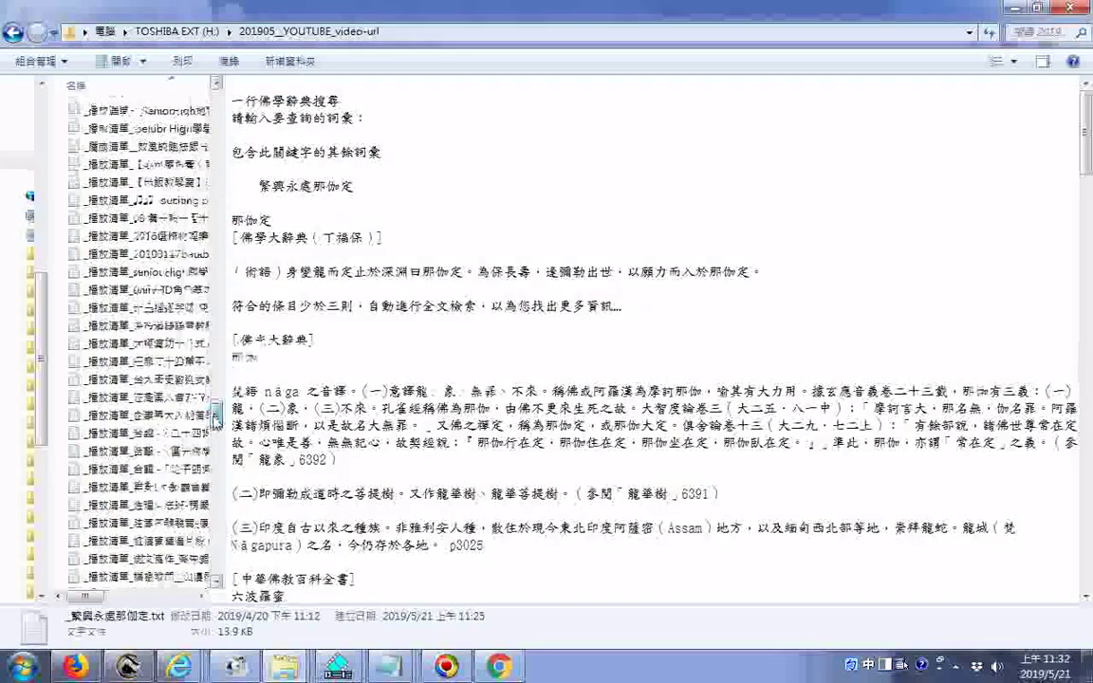
{"action": "left_click", "coordinate": [173, 111]}
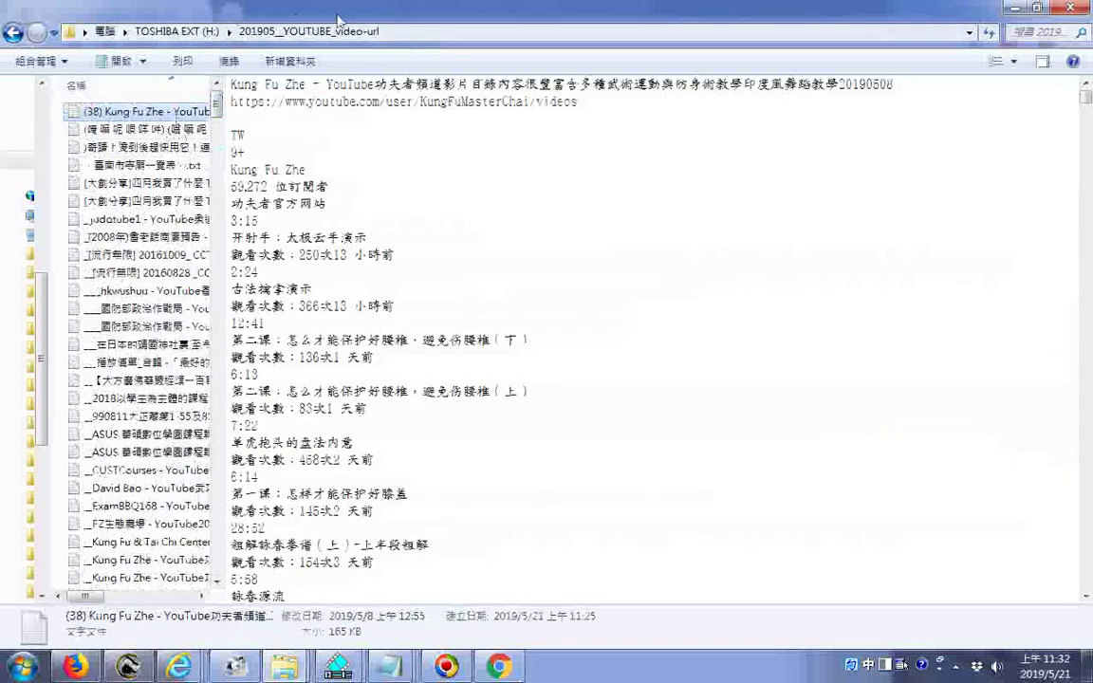
{"action": "key", "text": "Down"}
{"action": "key", "text": "Down"}
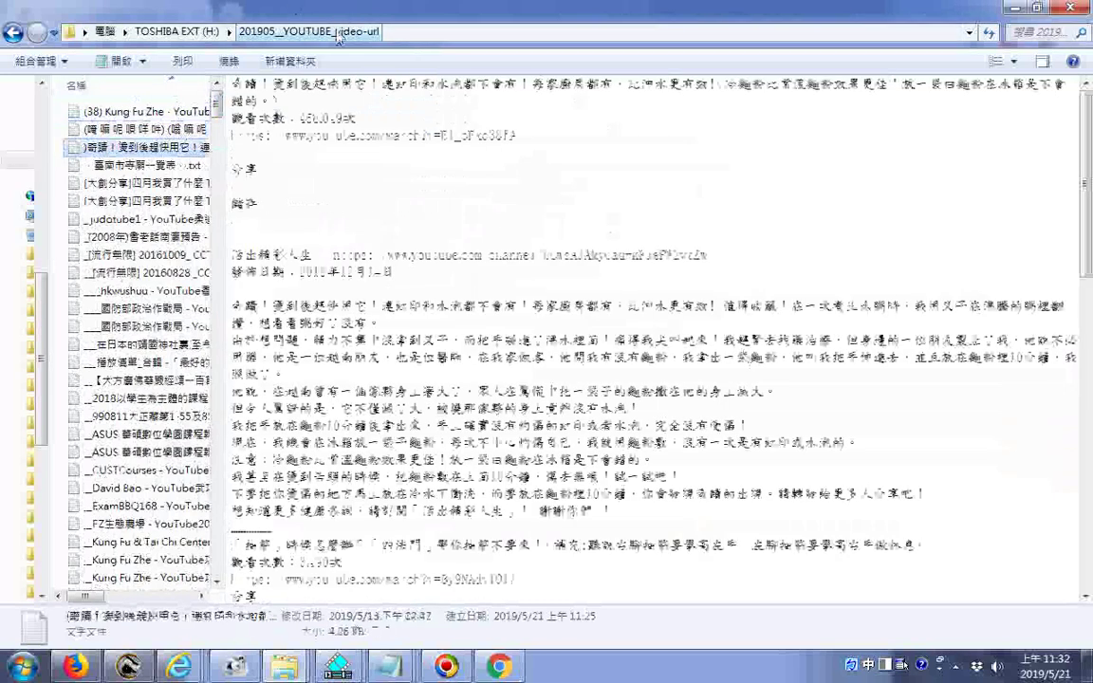
{"action": "key", "text": "Down"}
{"action": "key", "text": "Down"}
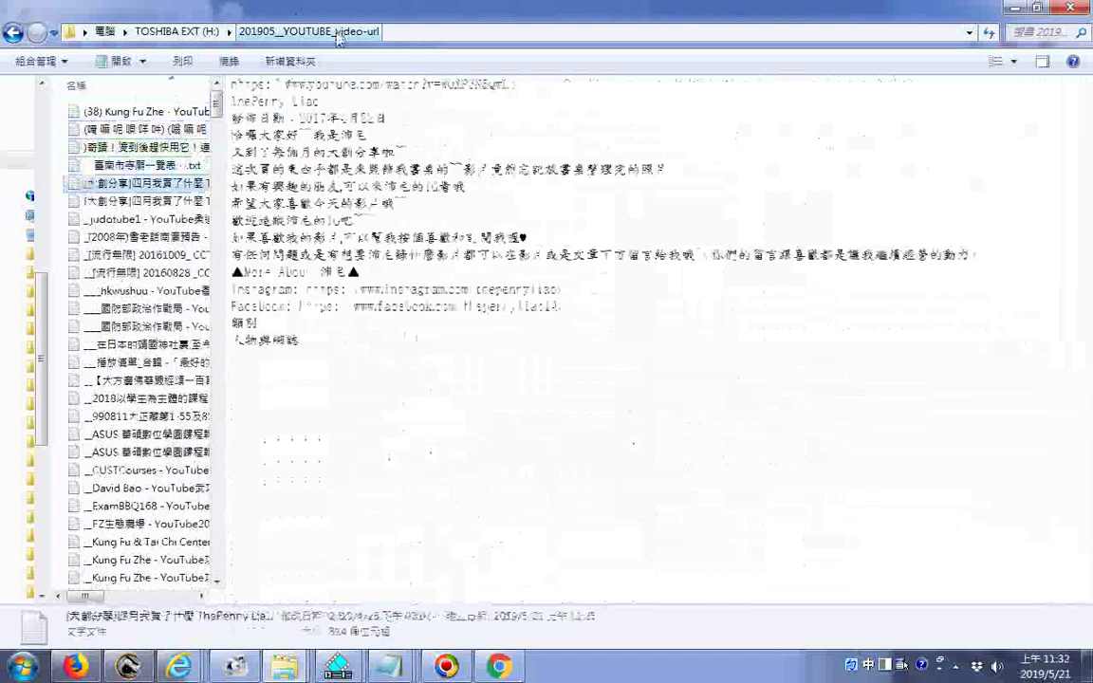
{"action": "key", "text": "Down"}
{"action": "key", "text": "Down"}
{"action": "key", "text": "Down"}
{"action": "key", "text": "Down"}
{"action": "key", "text": "Down"}
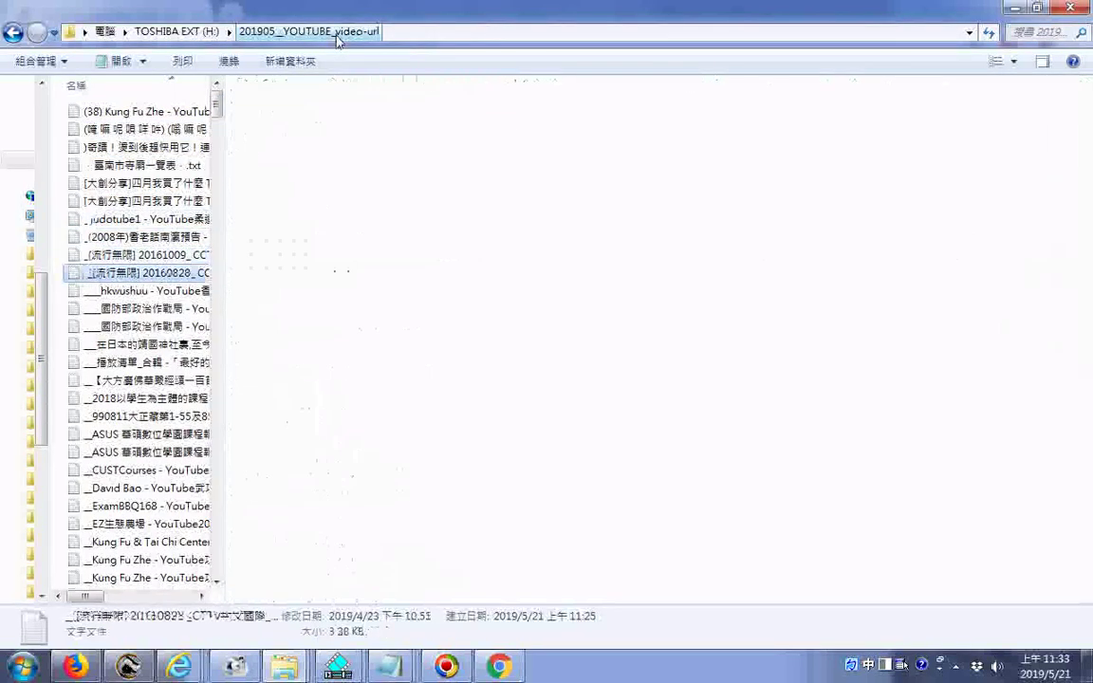
{"action": "key", "text": "Down"}
{"action": "key", "text": "Down"}
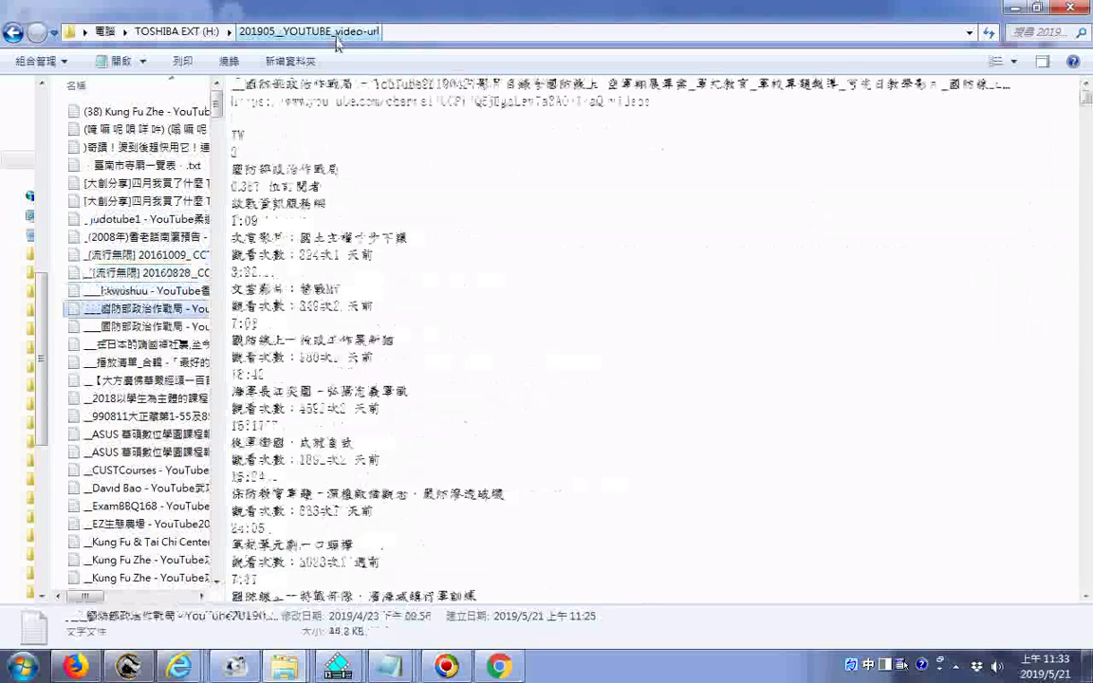
{"action": "key", "text": "Down"}
{"action": "key", "text": "Down"}
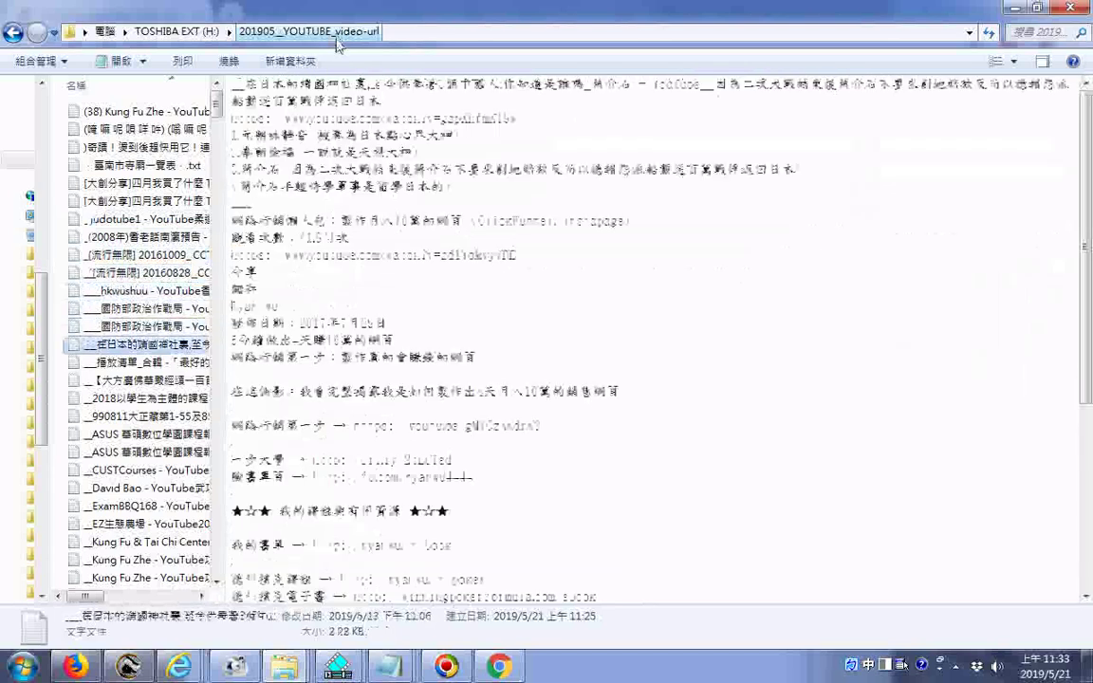
{"action": "key", "text": "Down"}
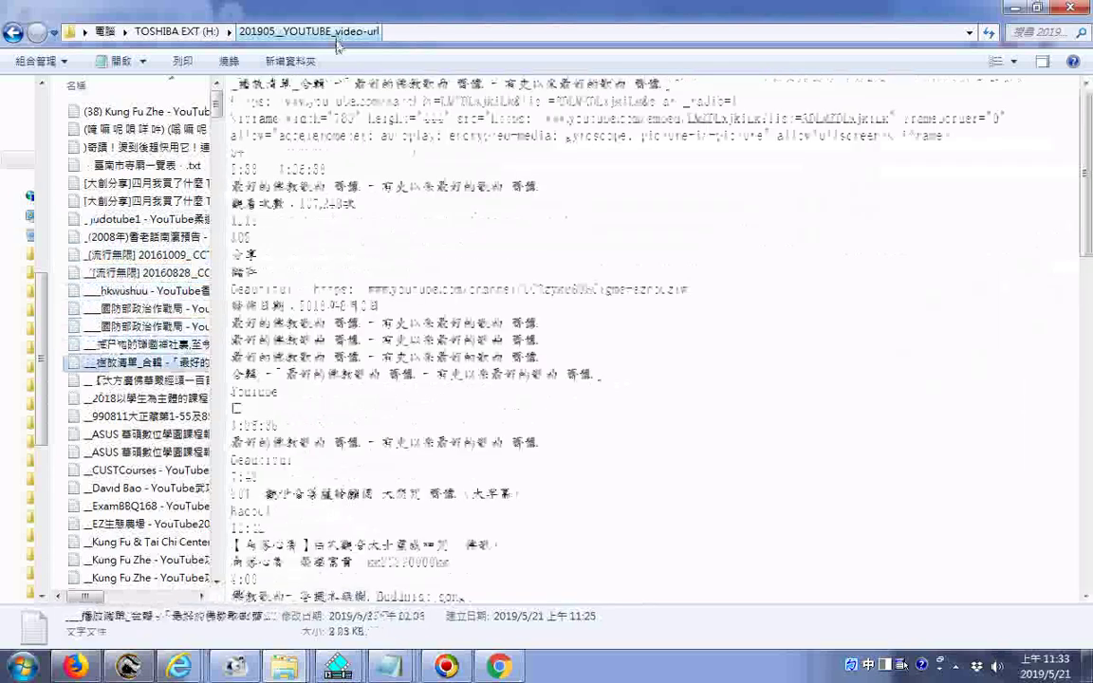
{"action": "key", "text": "Down"}
{"action": "key", "text": "Down"}
{"action": "key", "text": "Down"}
{"action": "key", "text": "Down"}
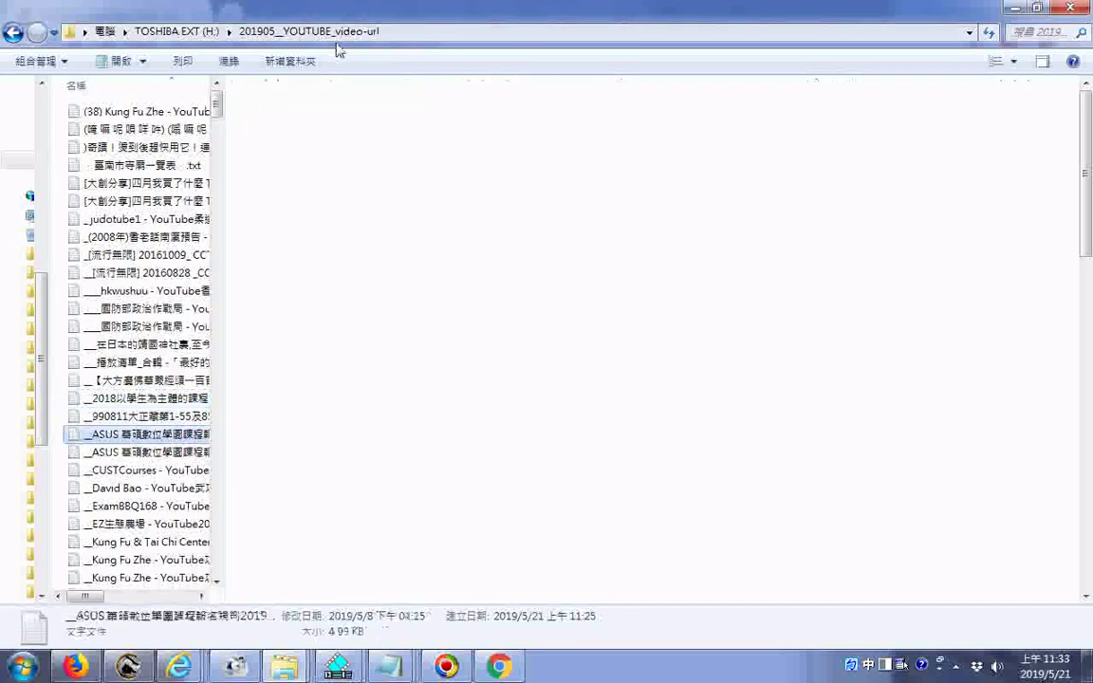
{"action": "key", "text": "Down"}
{"action": "key", "text": "Down"}
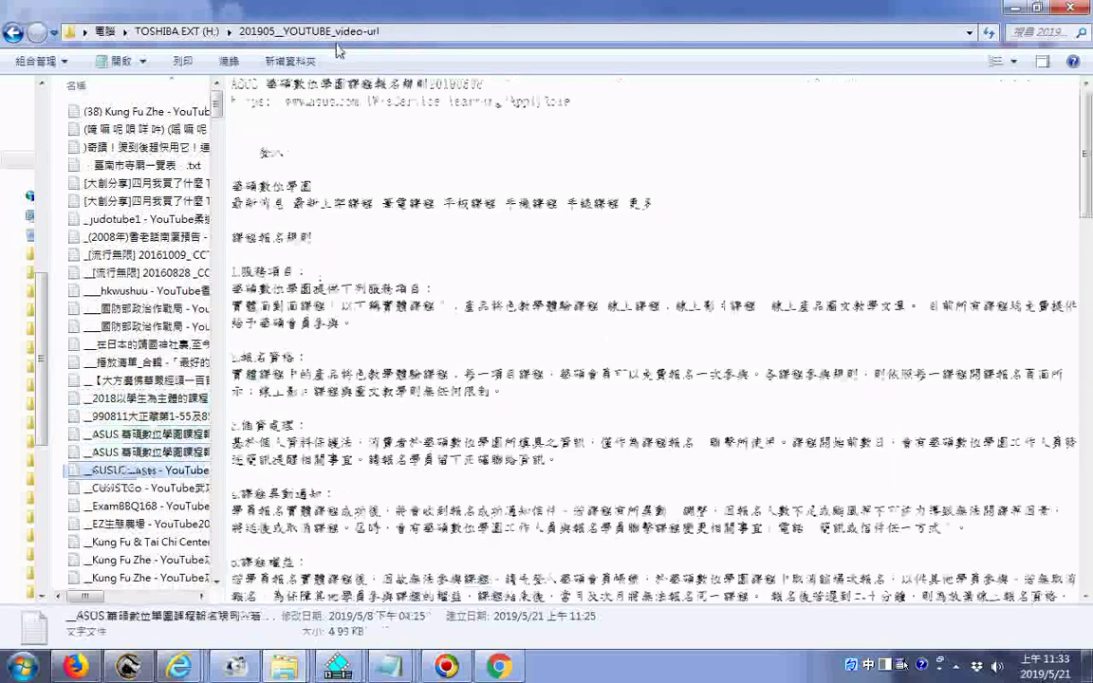
{"action": "key", "text": "Down"}
{"action": "key", "text": "Down"}
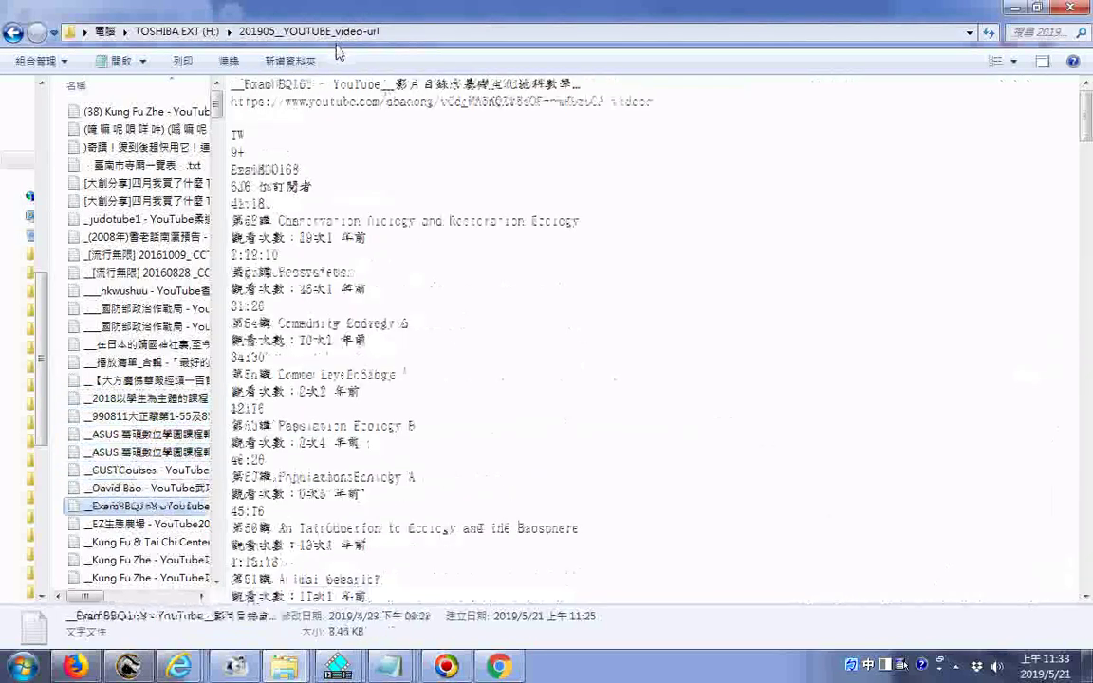
{"action": "key", "text": "Down"}
{"action": "key", "text": "Down"}
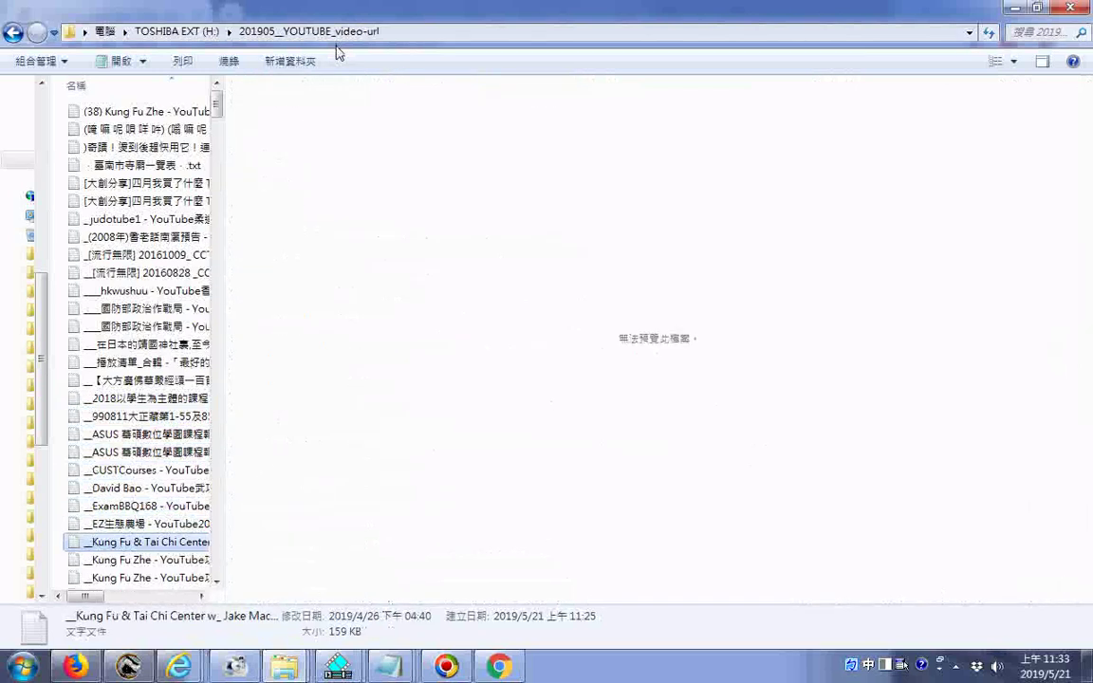